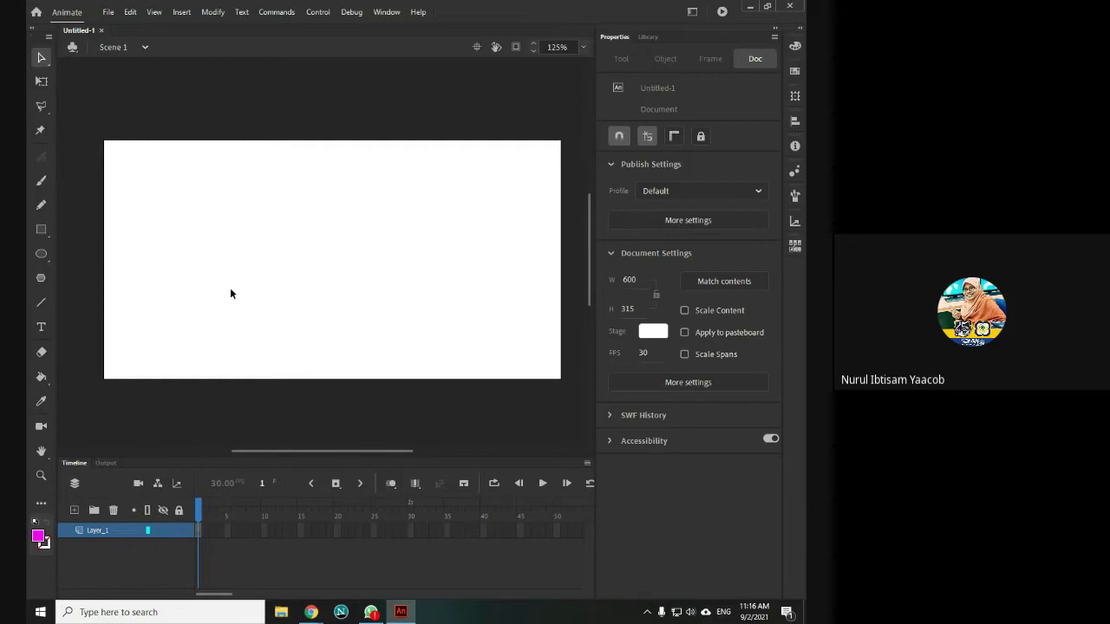
Draw a rectangle about 125 by 45 px with a green radial gradient fill near the stage's lower-left corner
left_click(41, 229)
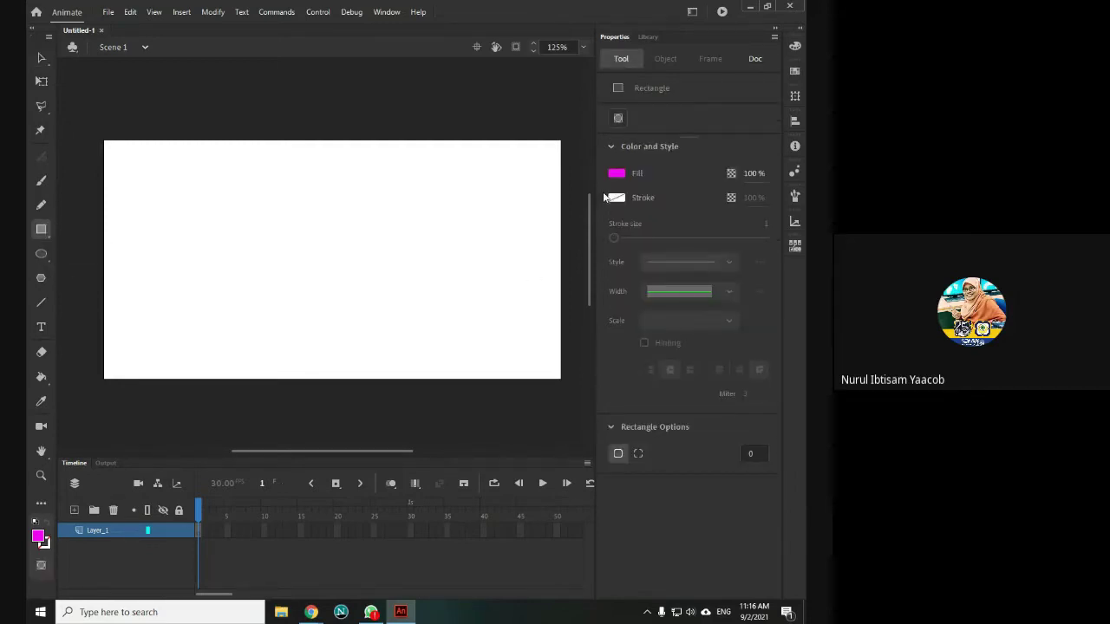
left_click(616, 174)
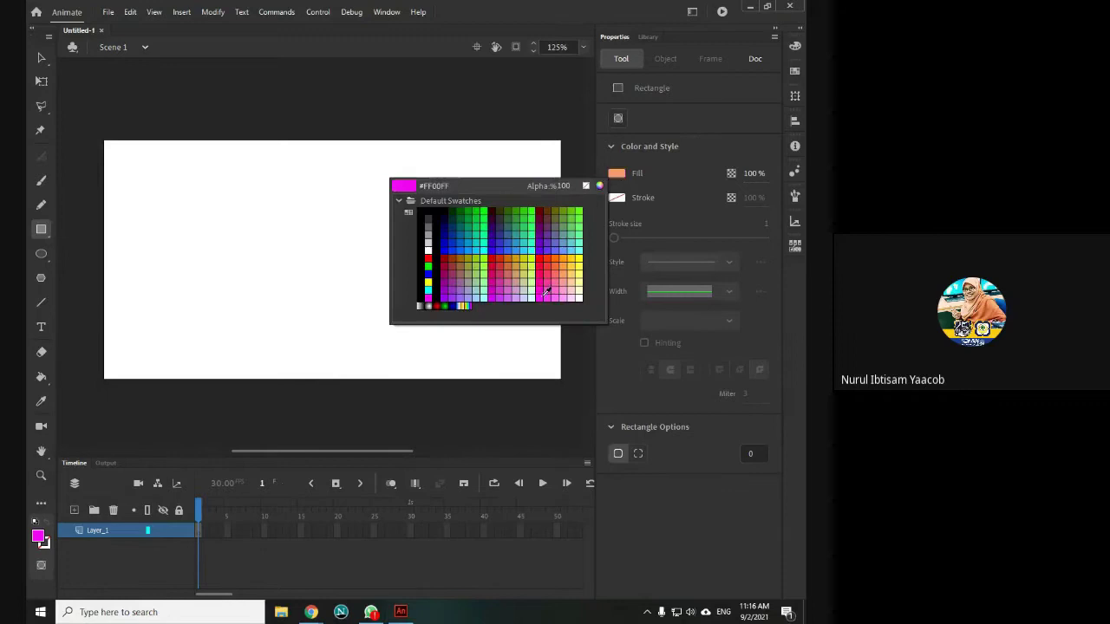
left_click(448, 303)
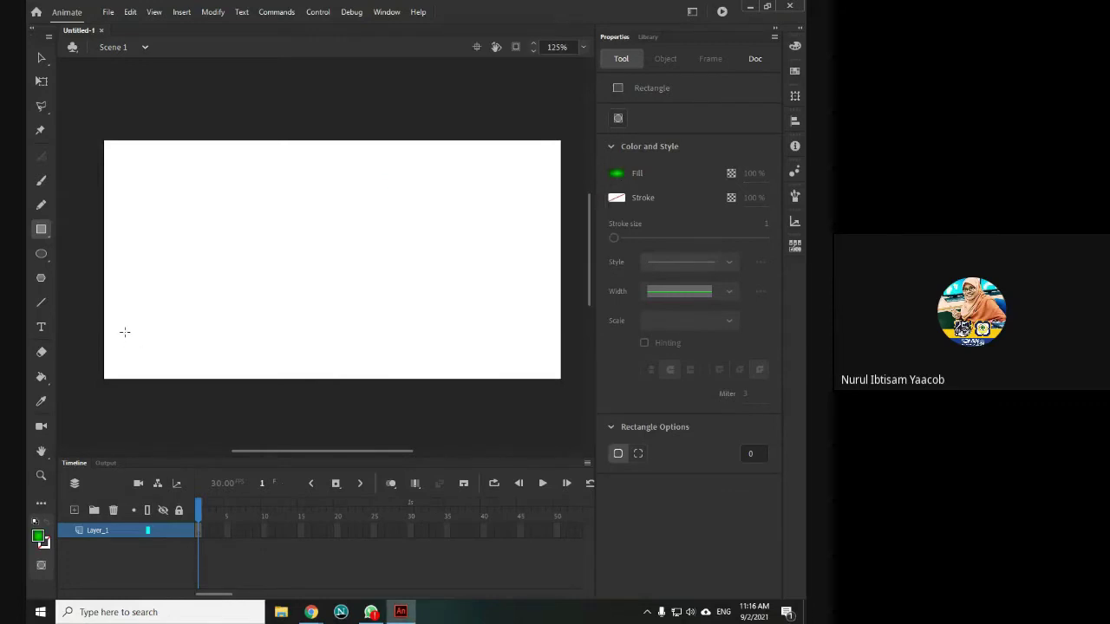
mouse_move(125, 331)
left_mouse_down()
mouse_move(174, 360)
mouse_move(222, 365)
left_mouse_up()
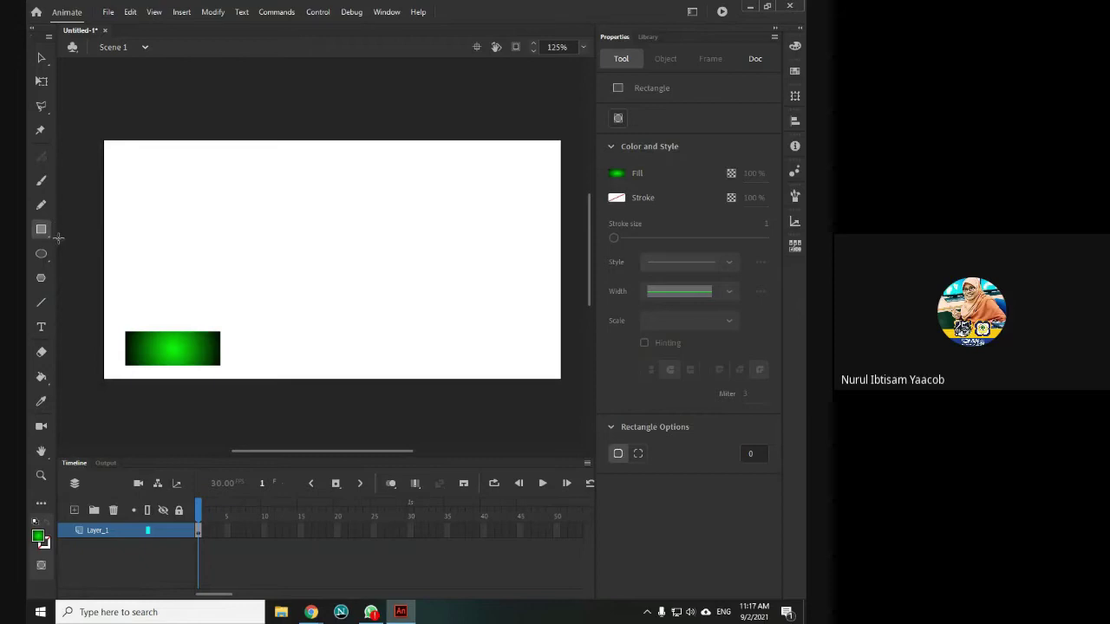
Duplicate the green rectangle three times and line up the copies in a row along the lower edge of the stage
left_click(41, 59)
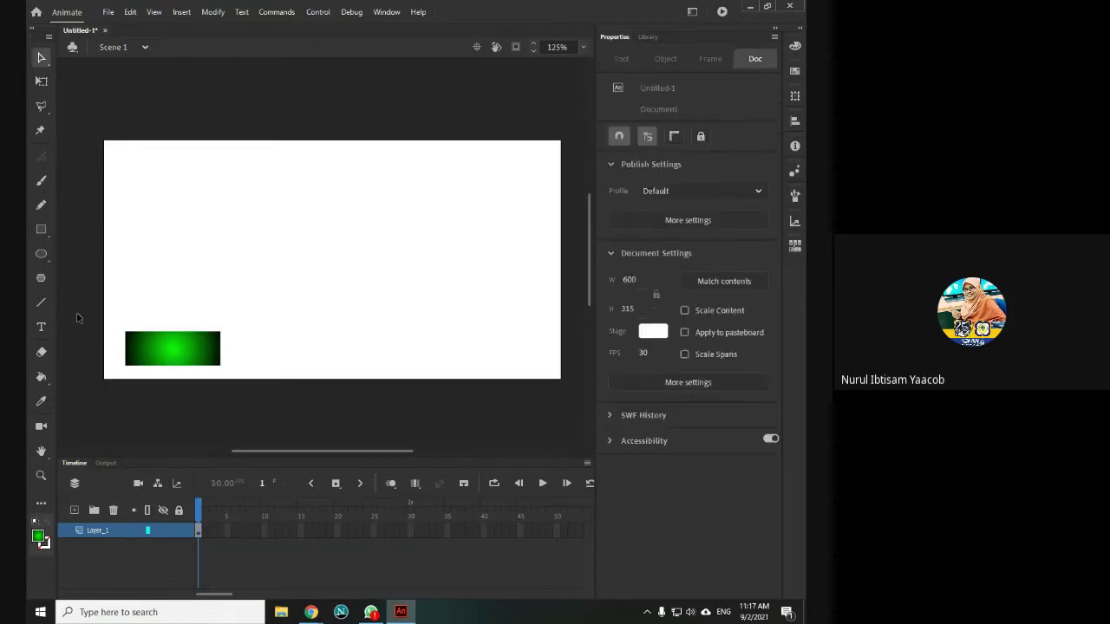
left_click_drag(105, 309, 244, 390)
key("ctrl+v")
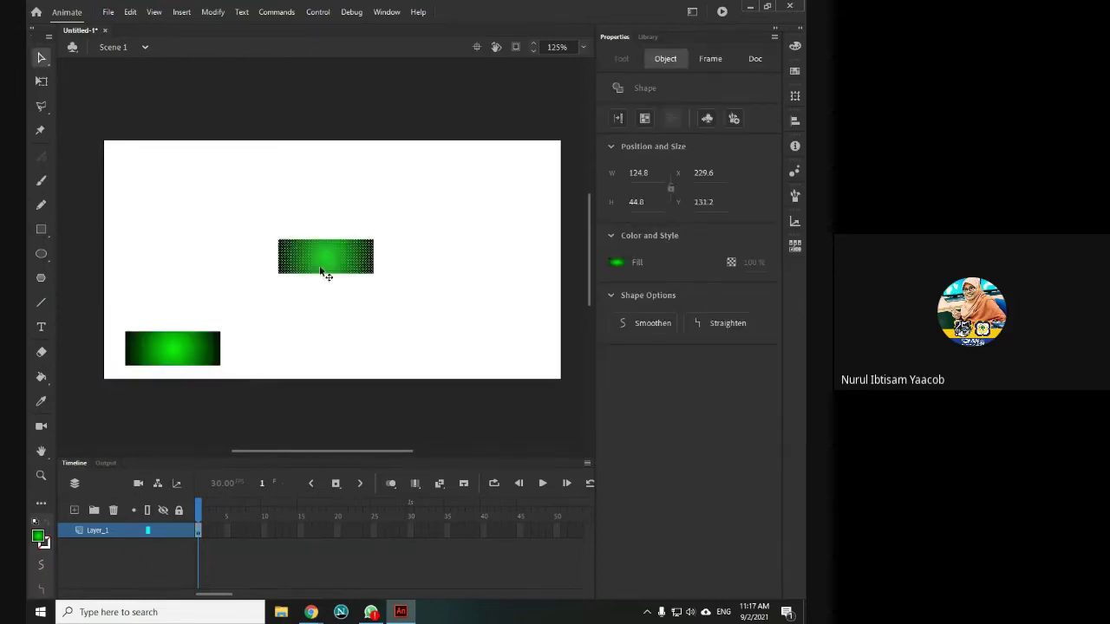
left_click_drag(329, 252, 295, 345)
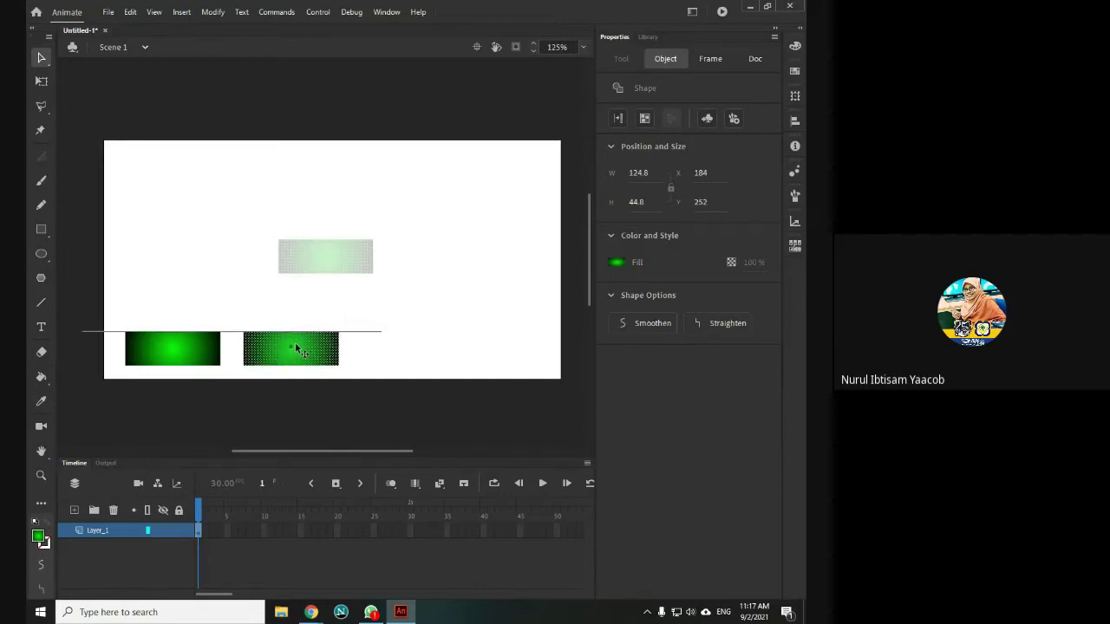
left_click(323, 308)
key("ctrl+v")
left_click_drag(349, 257, 431, 349)
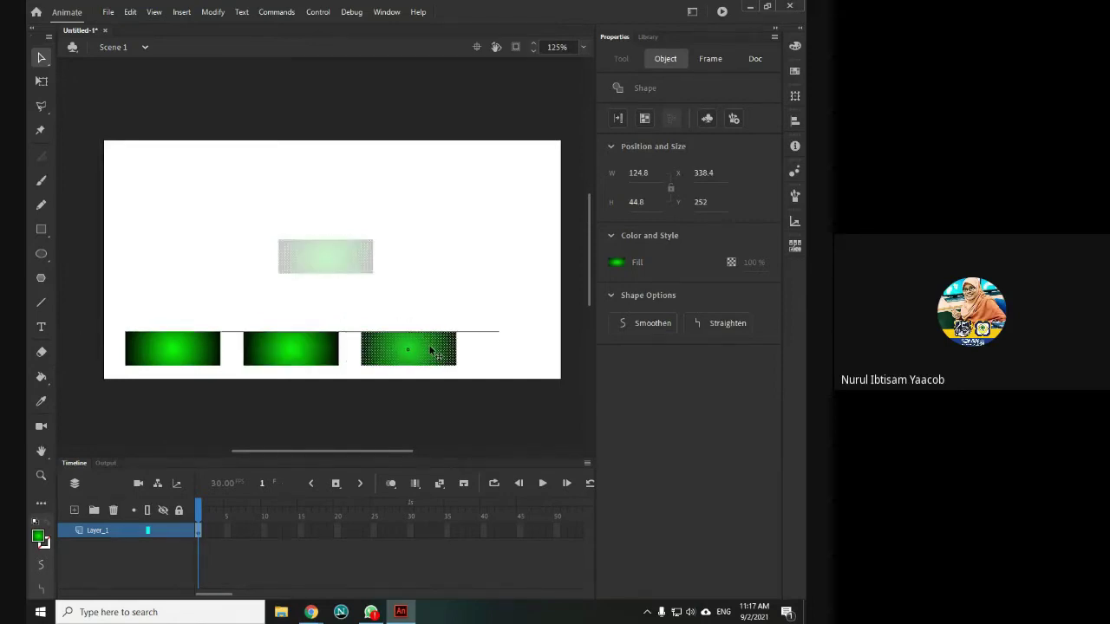
key("ctrl+v")
left_click_drag(341, 266, 540, 344)
Shift all four rectangles left together to X 9.6 so the row sits within the stage, and deselect them
key("ctrl+a")
key("Left")
key("Left")
key("Left")
key("Left")
key("Left")
key("Left")
key("Left")
key("Left")
key("Left")
key("Left")
key("Left")
key("Left")
key("Left")
key("Left")
key("Left")
key("Left")
key("Left")
key("Left")
key("Left")
key("Left")
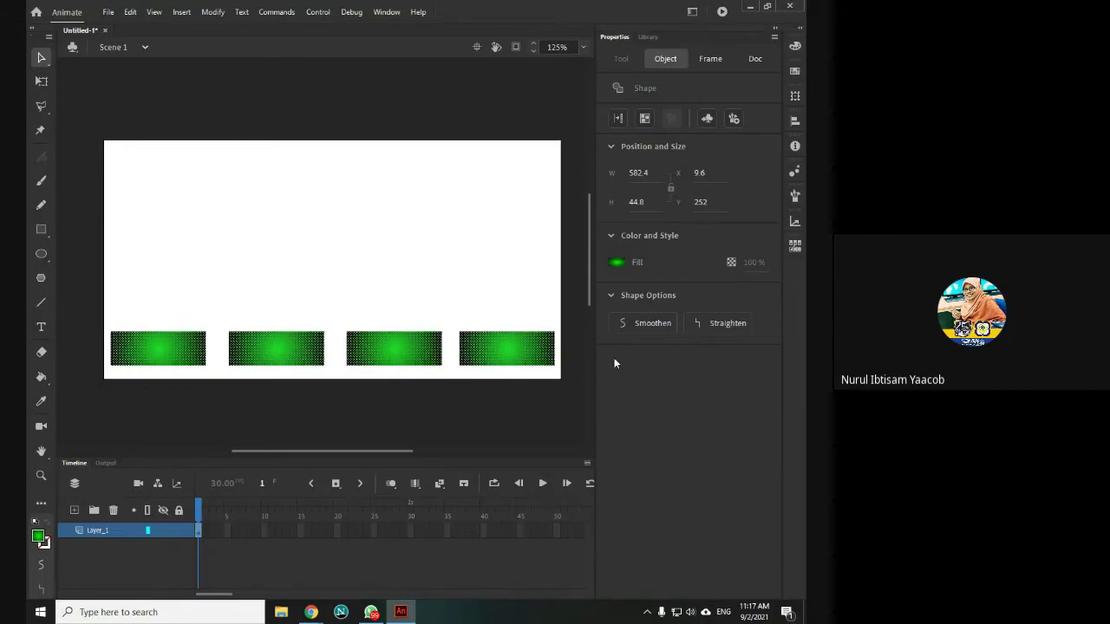
left_click(274, 175)
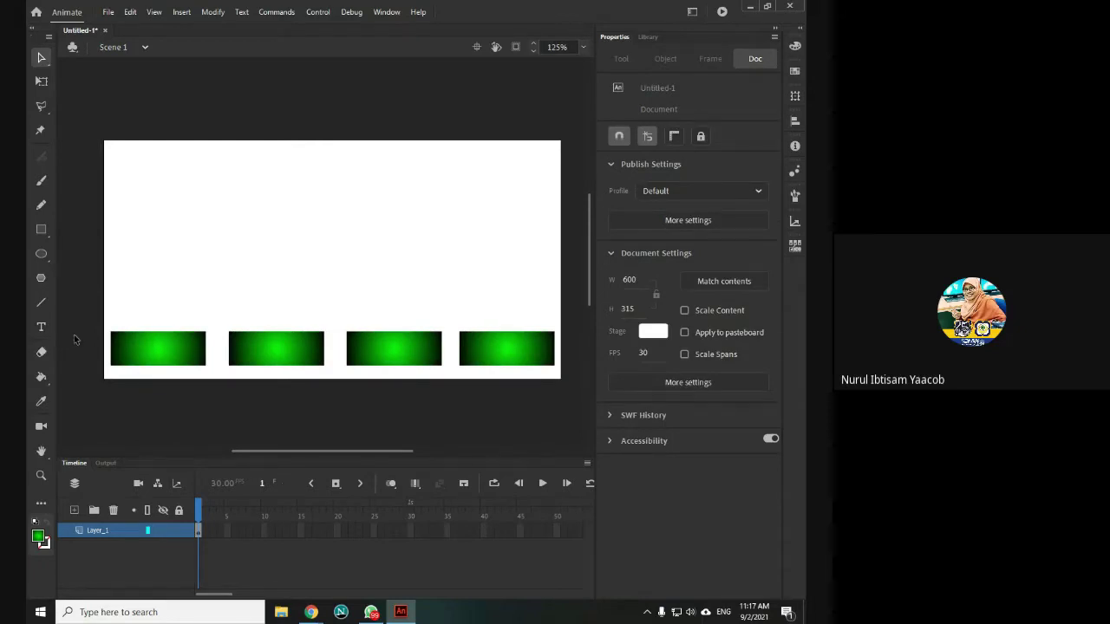
Set the static text size to 21 pt and its fill colour to yellow
key("t")
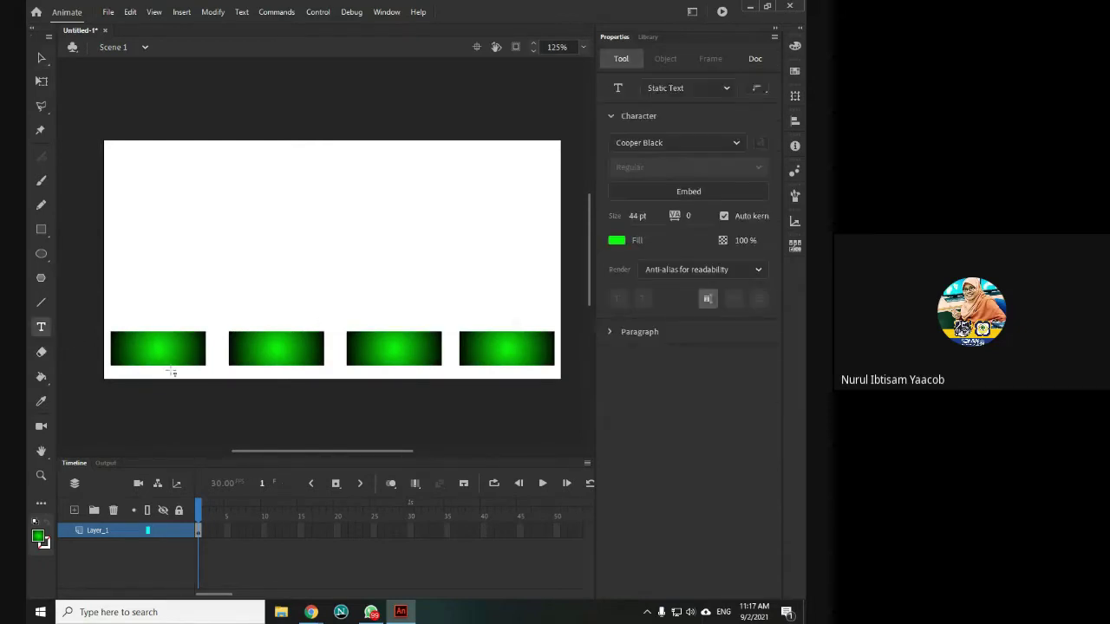
left_click(129, 349)
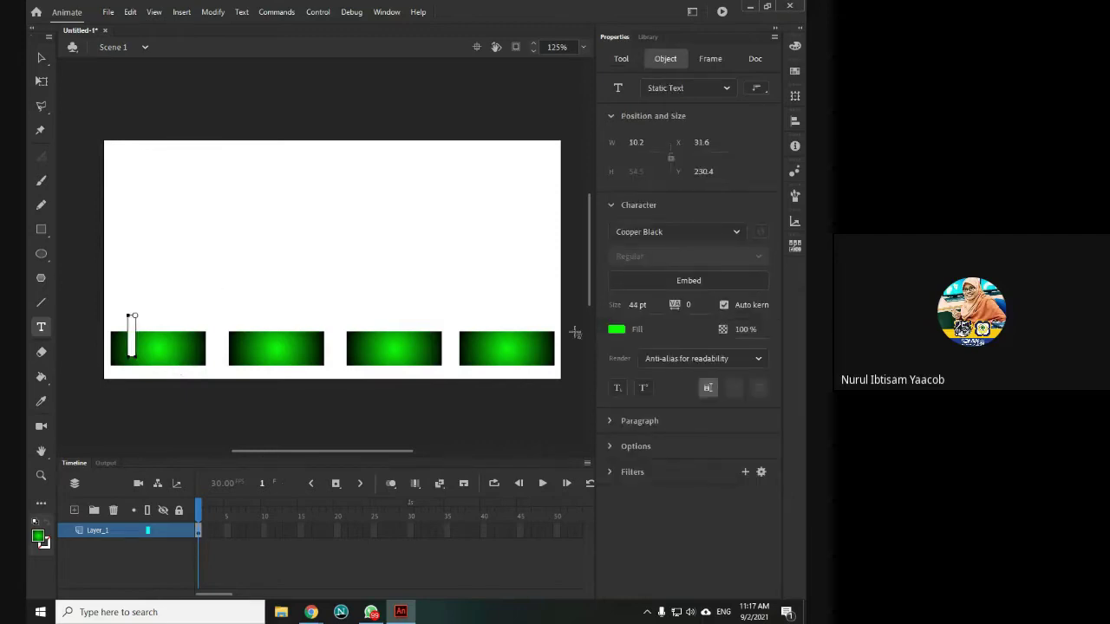
left_click_drag(639, 309, 621, 305)
left_click(616, 329)
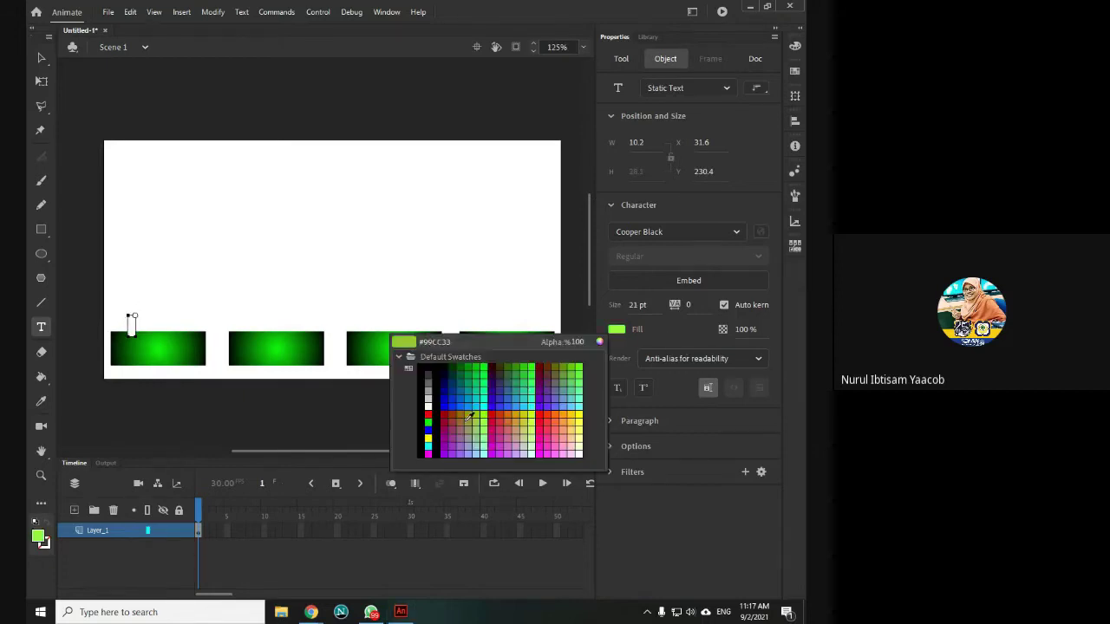
left_click(430, 435)
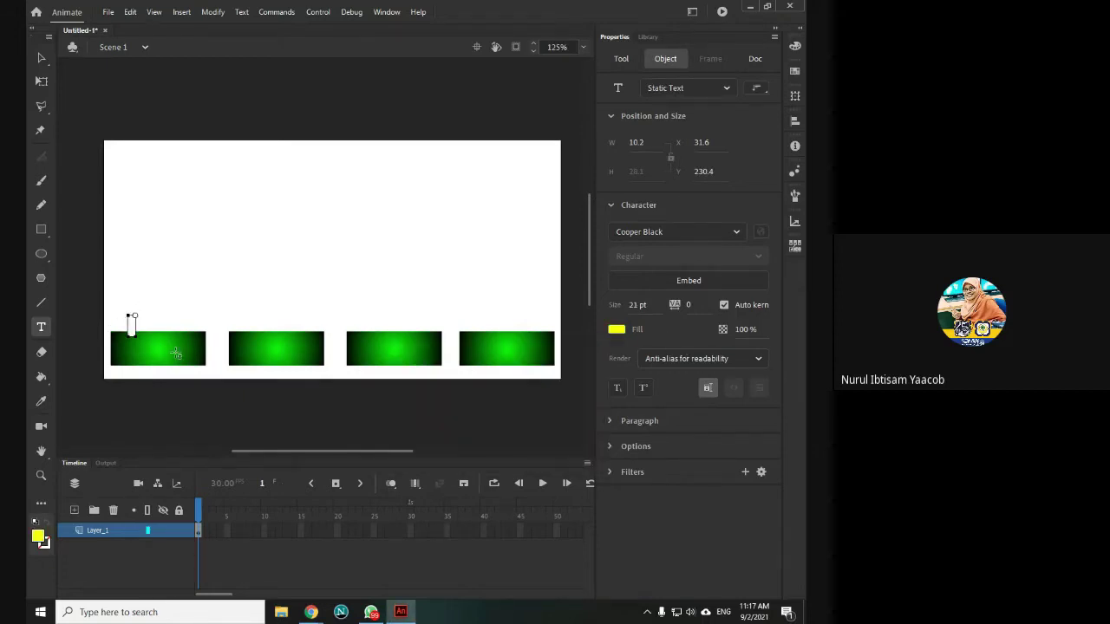
key("Escape")
key("h")
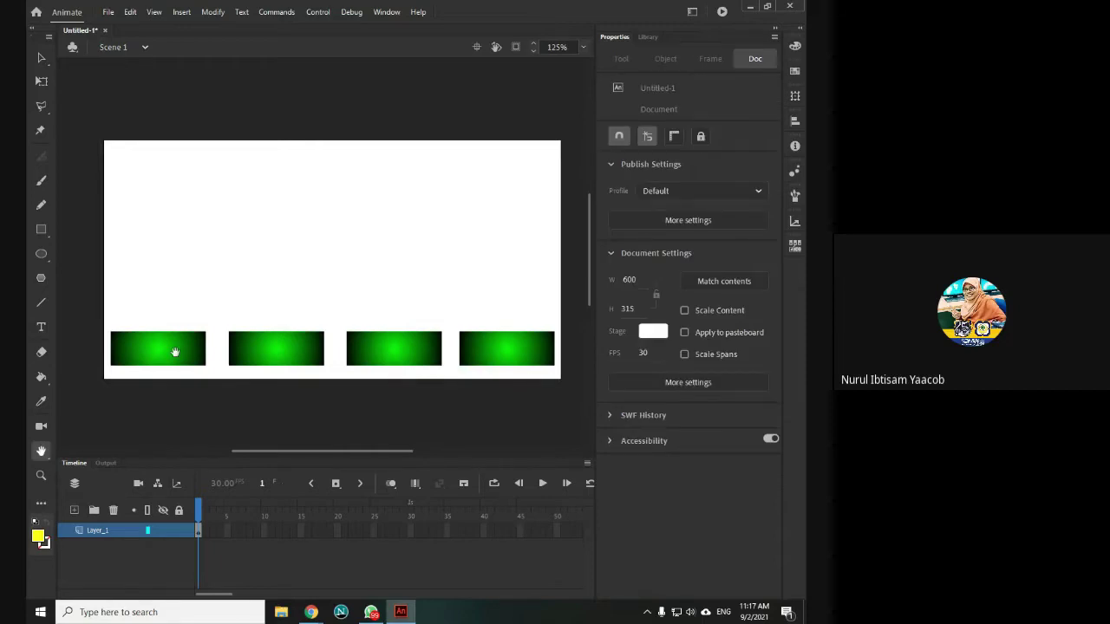
Add the text "HOME" and centre it on the first green rectangle
left_click(41, 328)
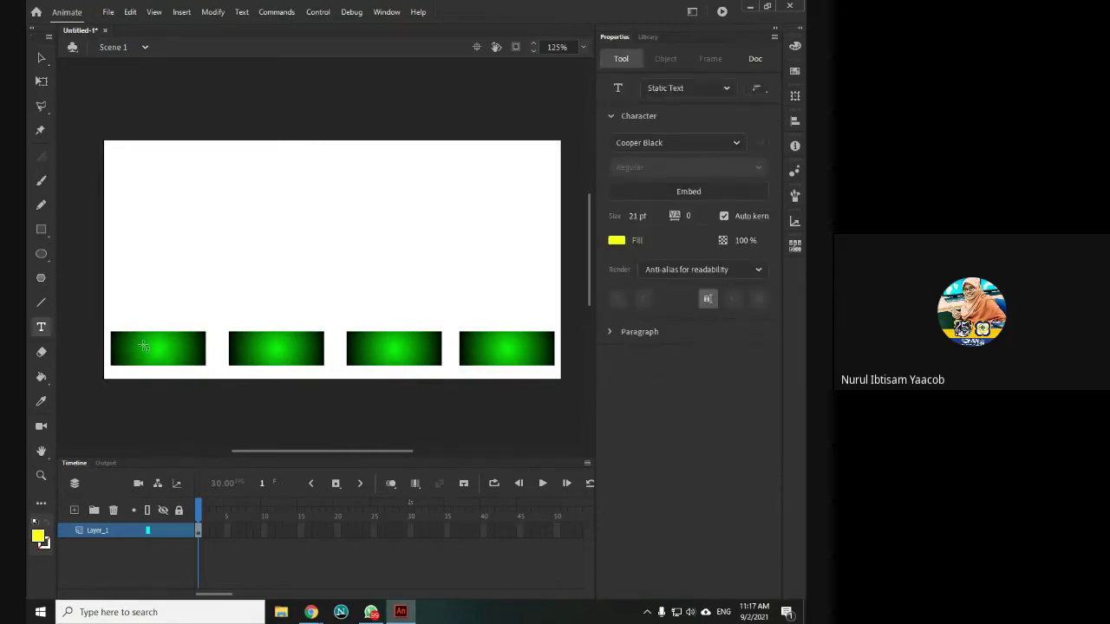
left_click(144, 346)
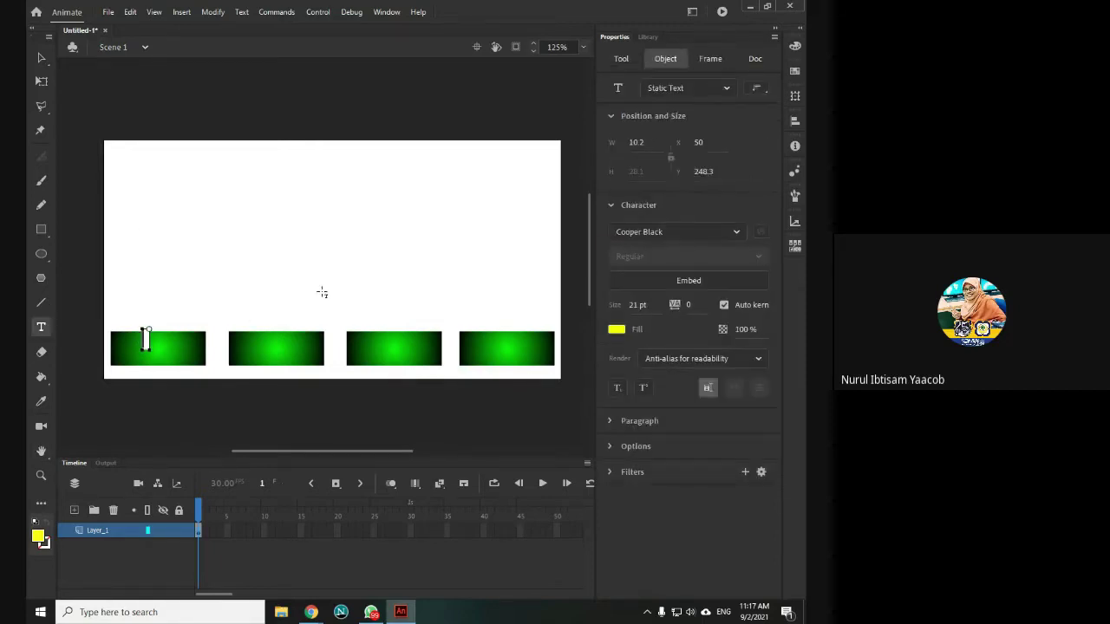
type("HOME")
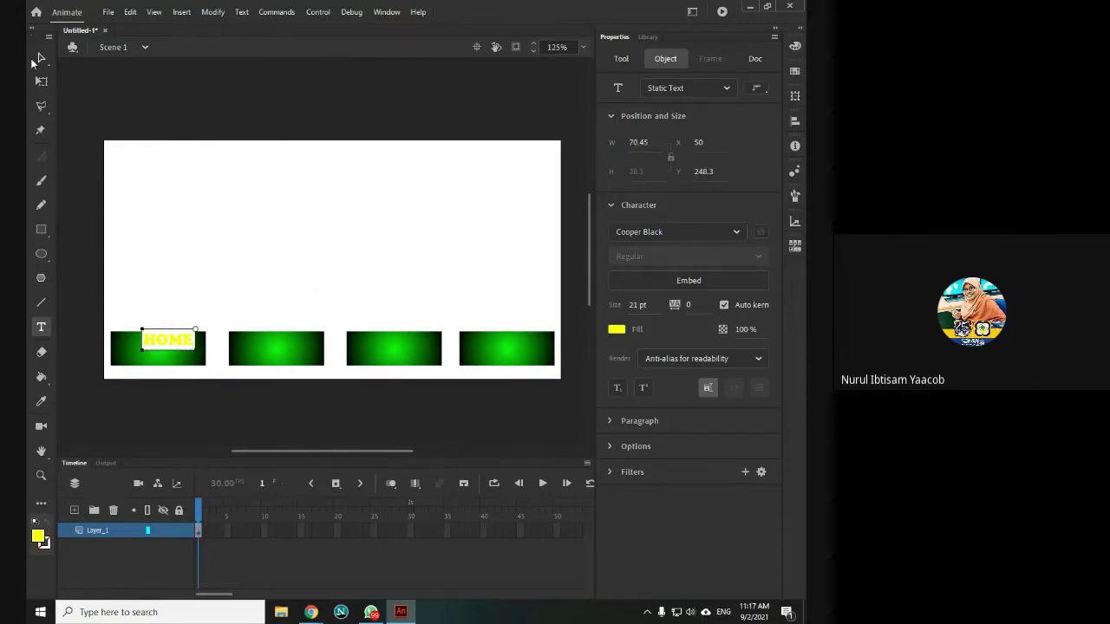
left_click(39, 59)
left_click_drag(185, 341, 168, 349)
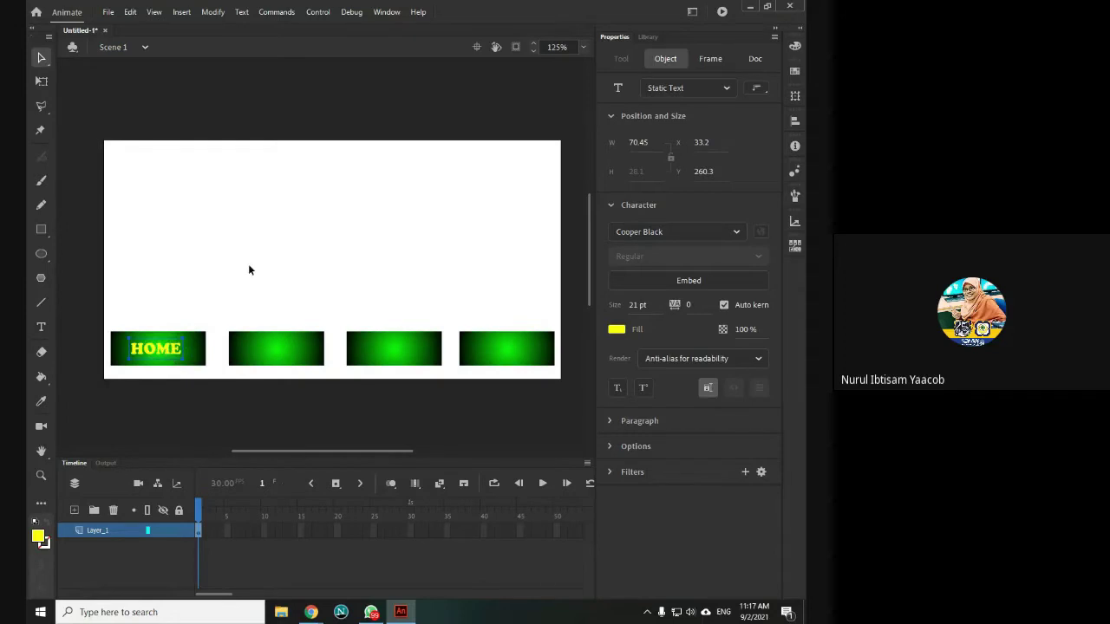
Place a copy of the HOME label on the second rectangle, change its text to "MENU 1" and centre it
key("ctrl+v")
left_click_drag(302, 257, 272, 356)
double_click(271, 356)
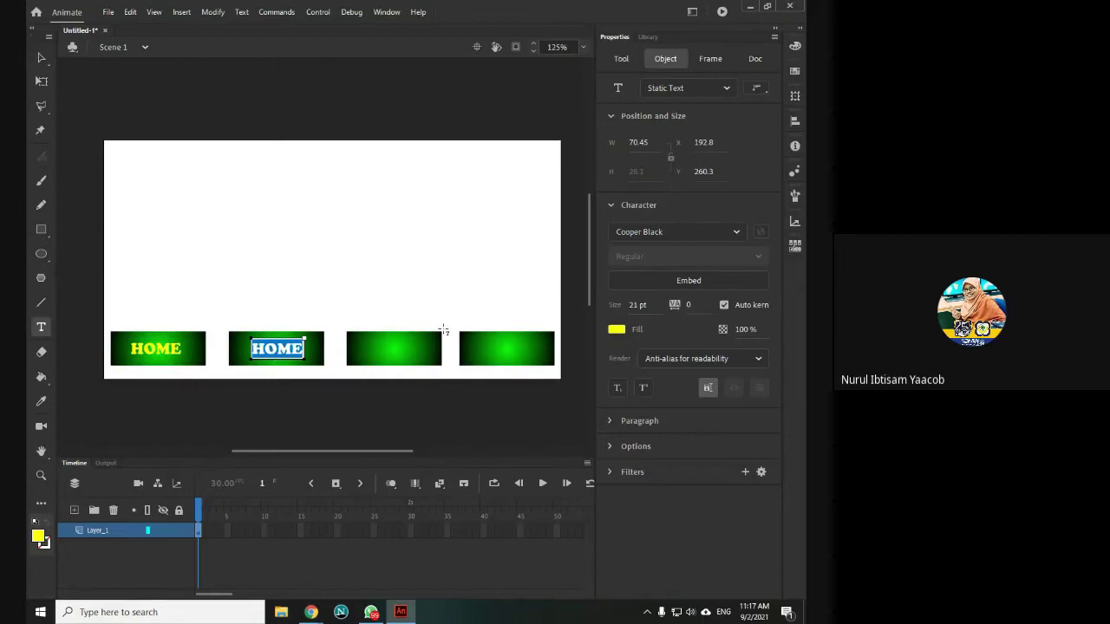
type("MENU 1")
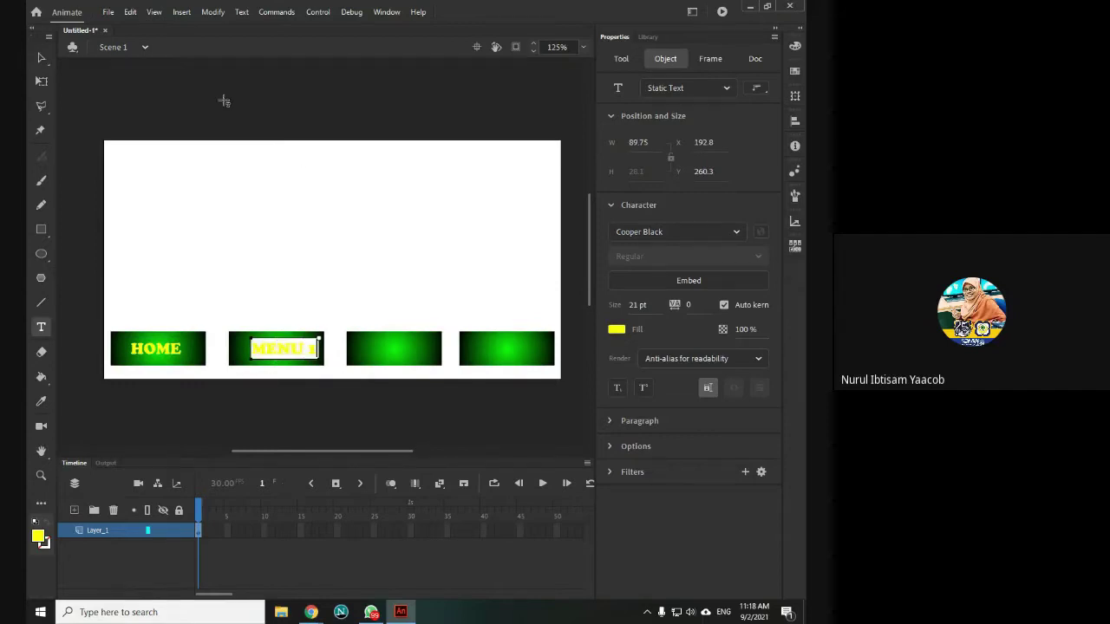
left_click(41, 57)
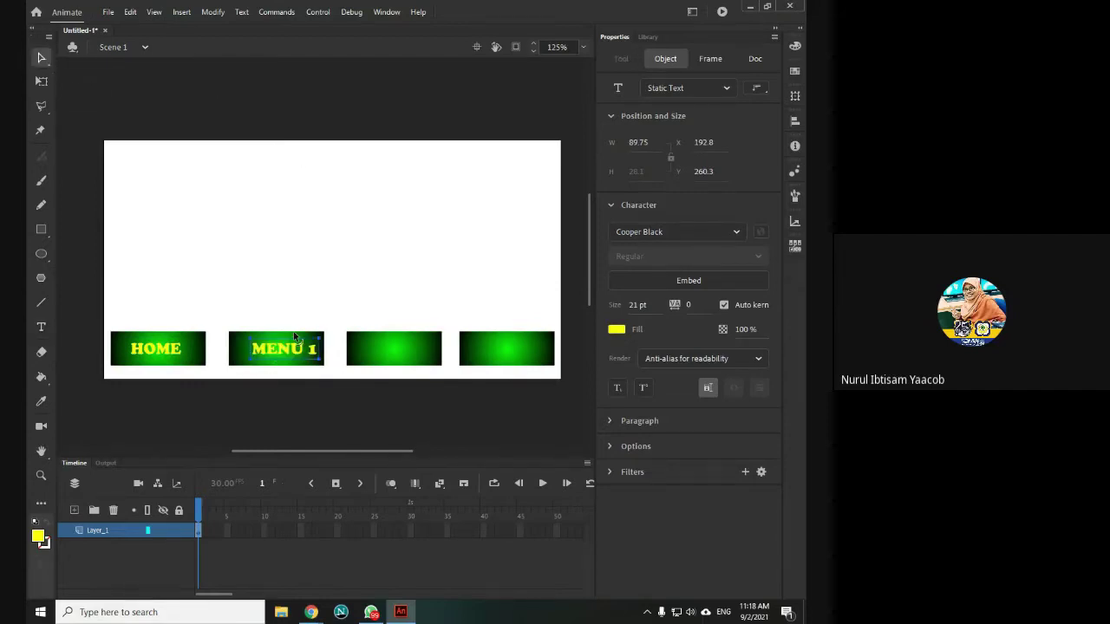
left_click_drag(295, 339, 282, 338)
Place a copy of the MENU 1 label on the third rectangle and change its text to "MENU 2"
key("ctrl+v")
left_click_drag(335, 254, 401, 352)
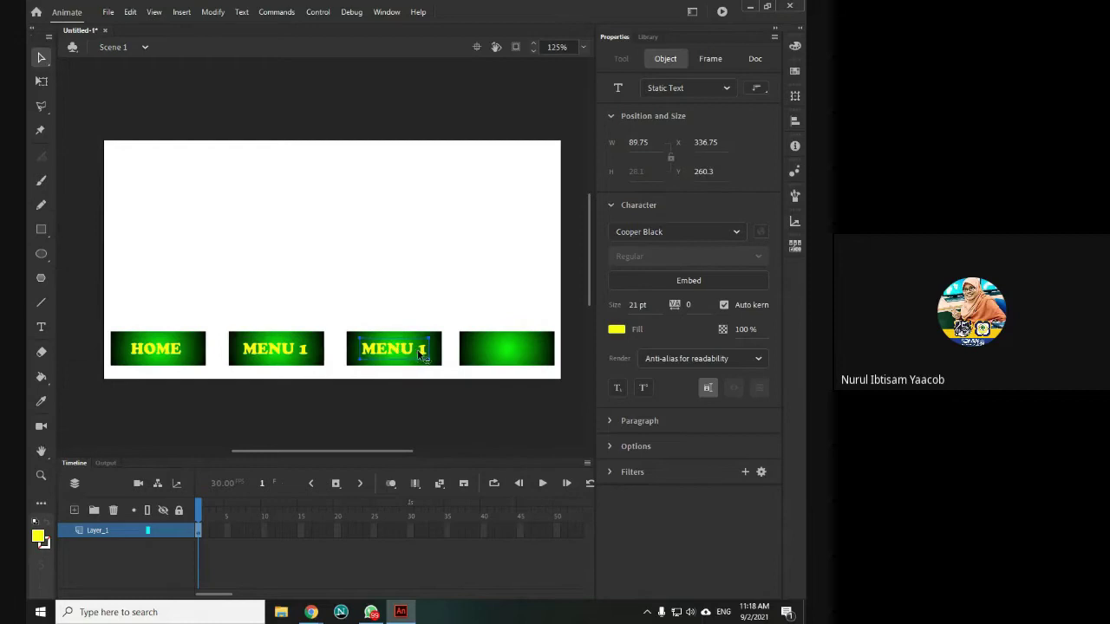
double_click(420, 354)
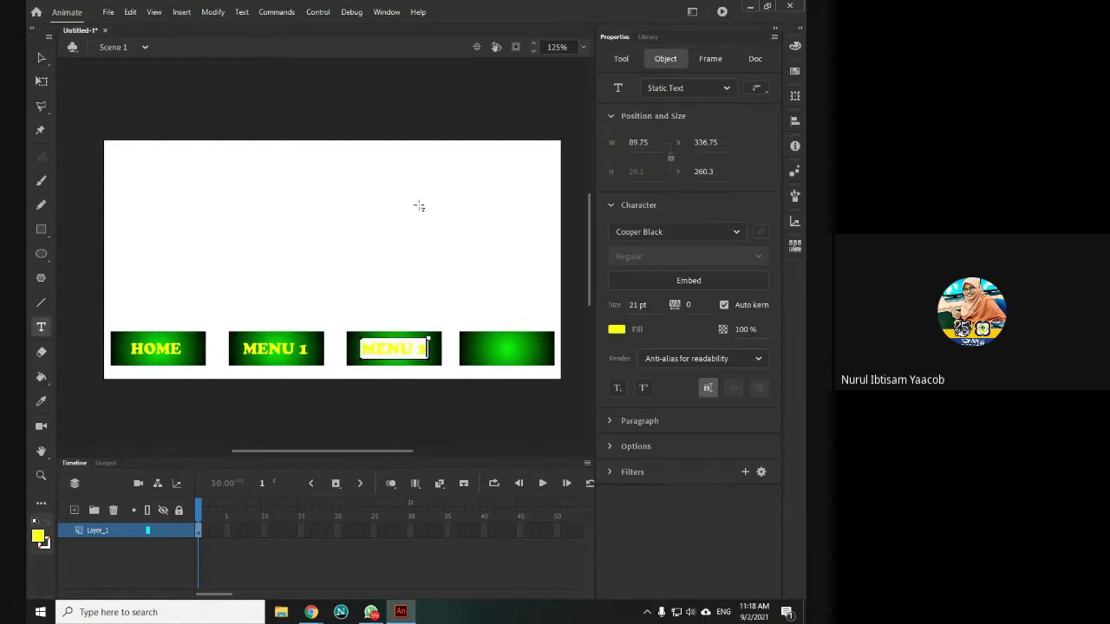
type("2")
left_click(41, 57)
Place a copy of the MENU 1 label on the fourth rectangle and change its text to "MENU 3"
key("ctrl+v")
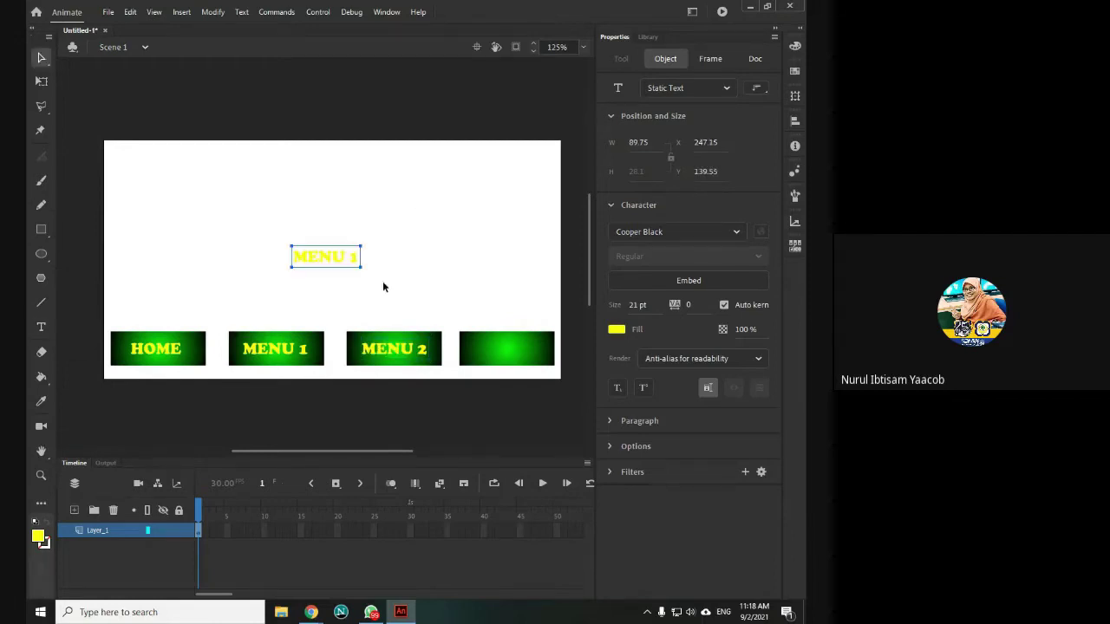
left_click_drag(354, 257, 530, 350)
double_click(530, 351)
key("BackSpace")
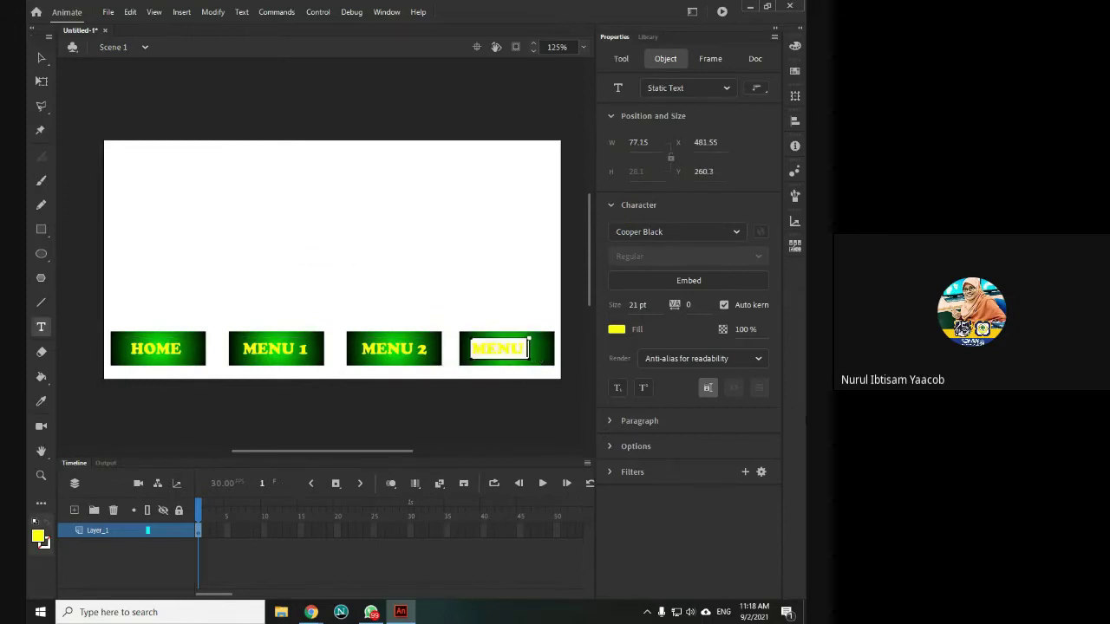
type("3")
left_click(38, 55)
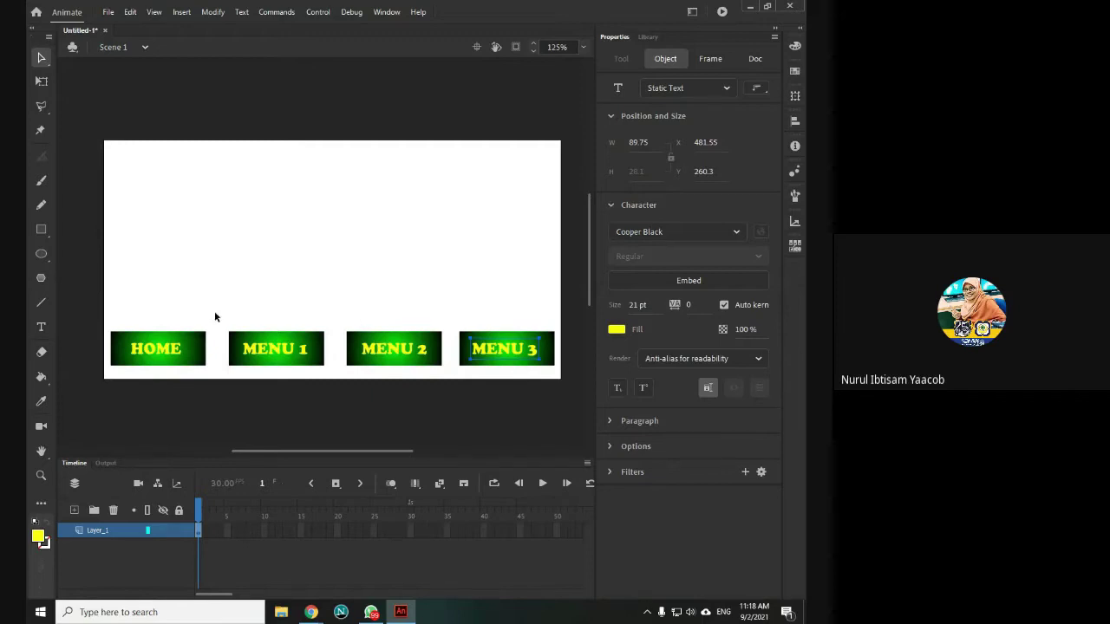
left_click(41, 59)
Insert a keyframe at frame 40 of Layer_1 and rename the layer "menu"
left_click(484, 531)
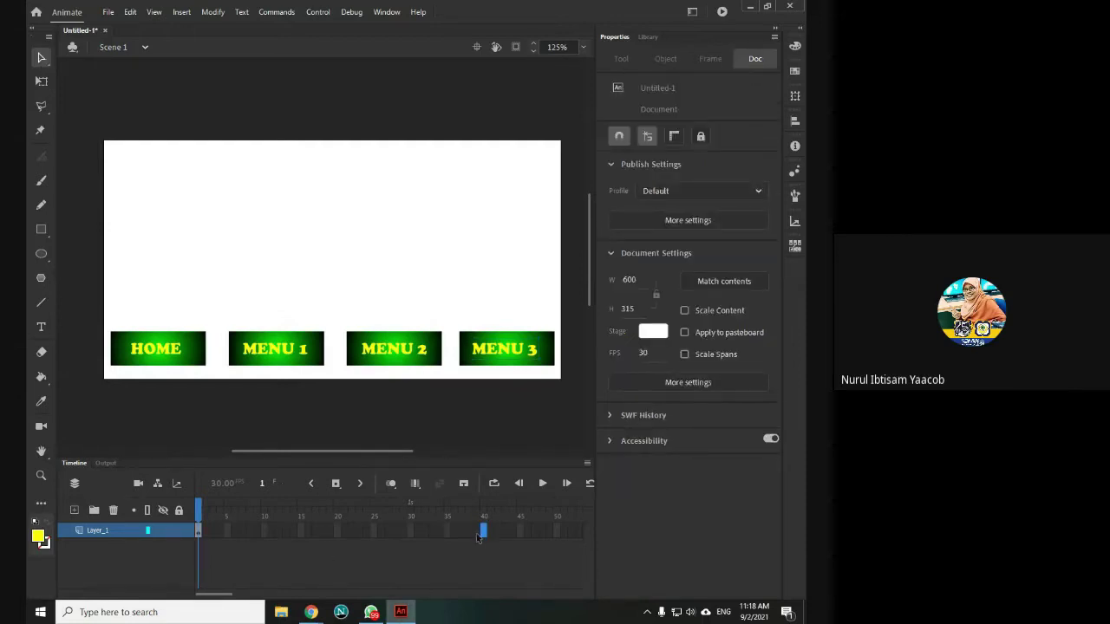
right_click(482, 533)
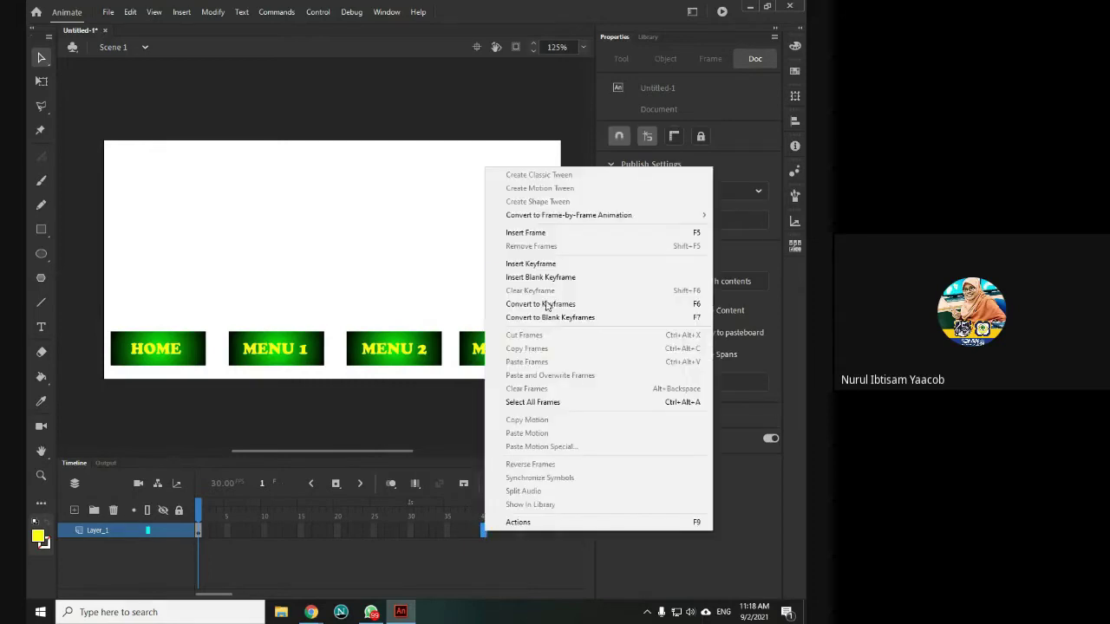
left_click(559, 267)
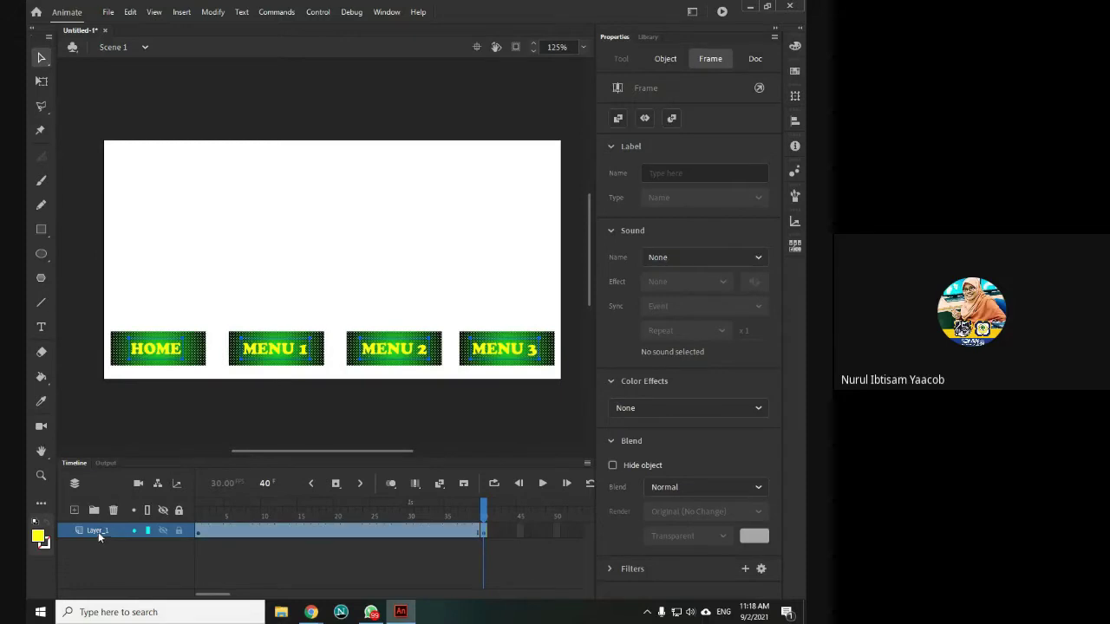
type("menu")
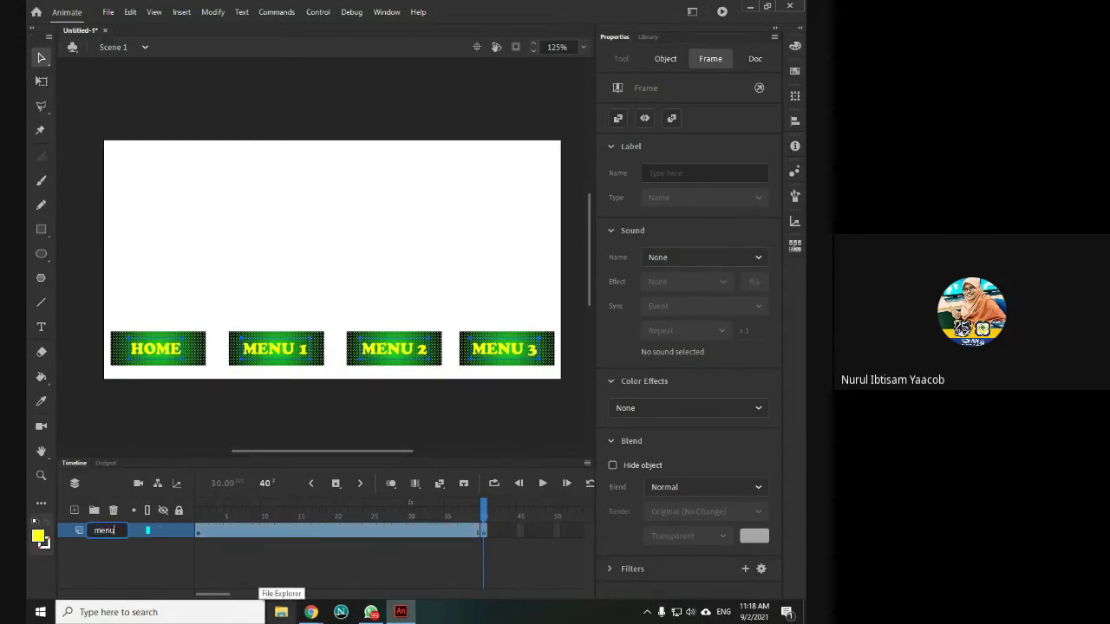
key("Return")
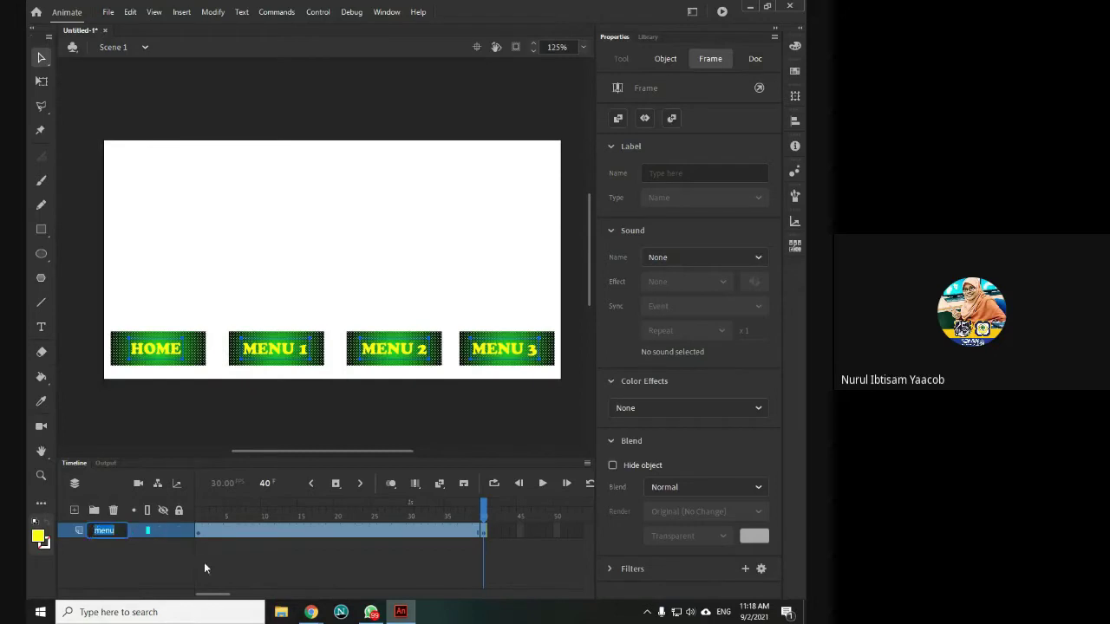
Add a new layer above the menu layer and name it "menu_page"
left_click(74, 511)
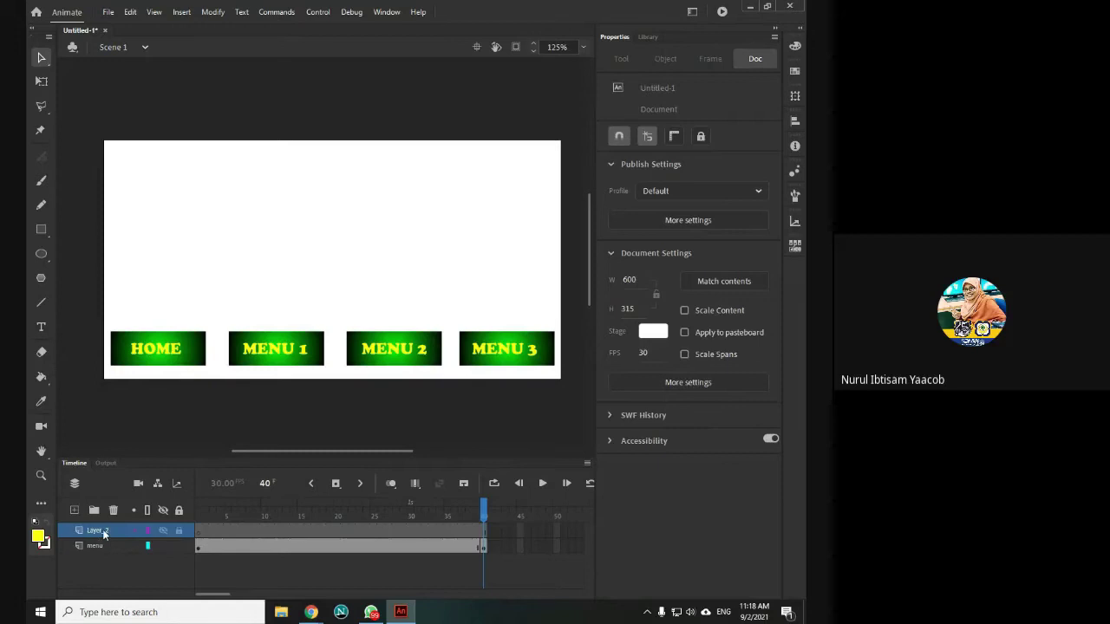
double_click(98, 530)
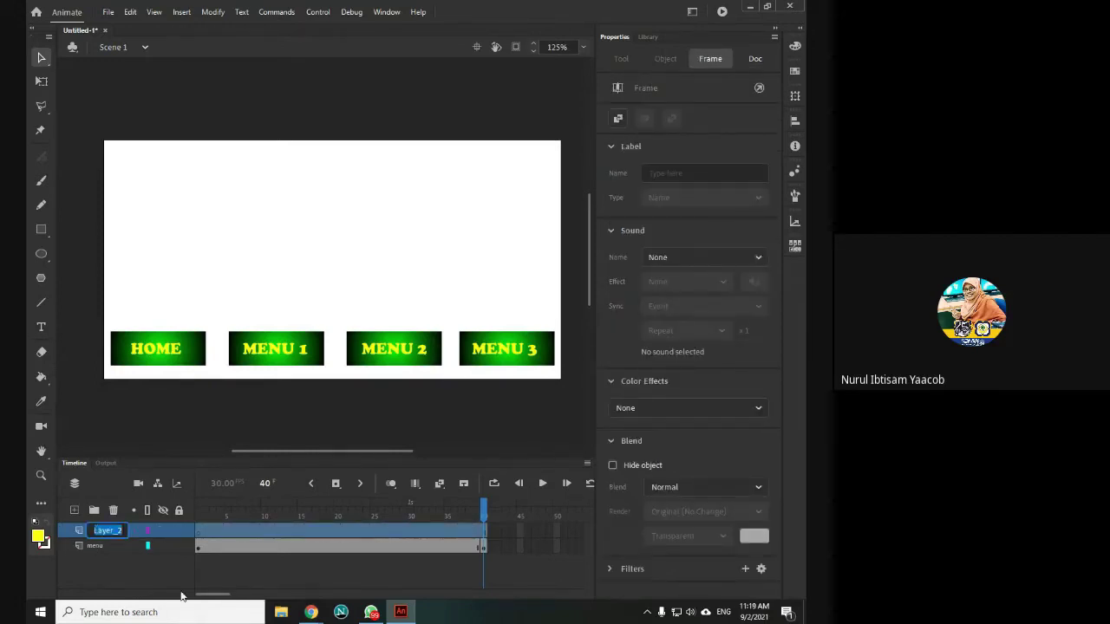
type("menu_page")
key("Return")
Select the menu and menu_page layers alternately to examine which stage objects each one holds
left_click(91, 546)
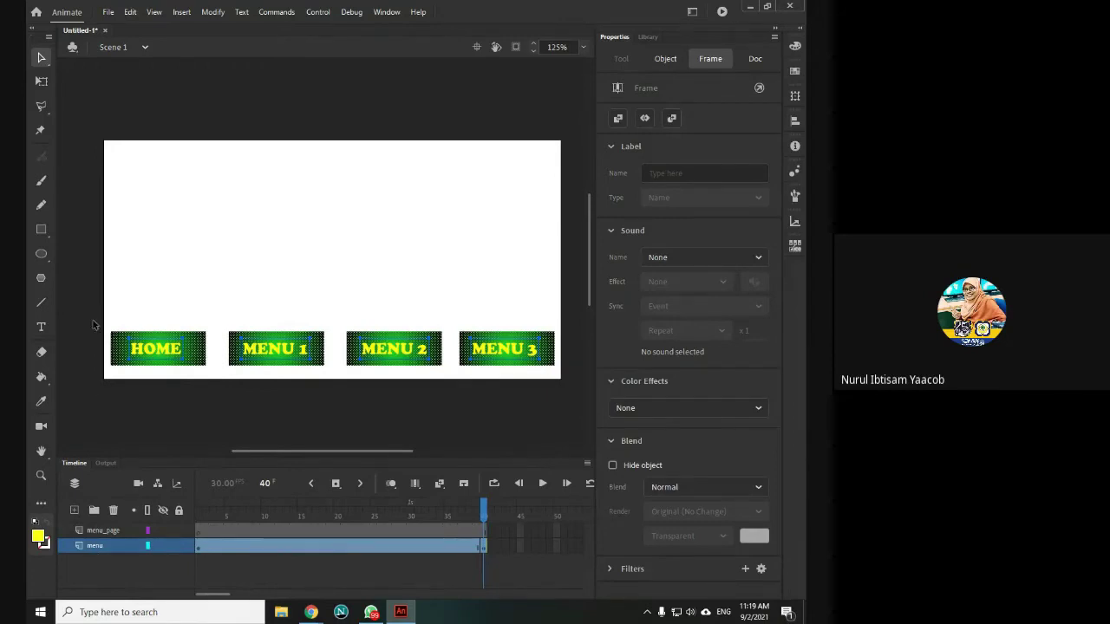
left_click(99, 532)
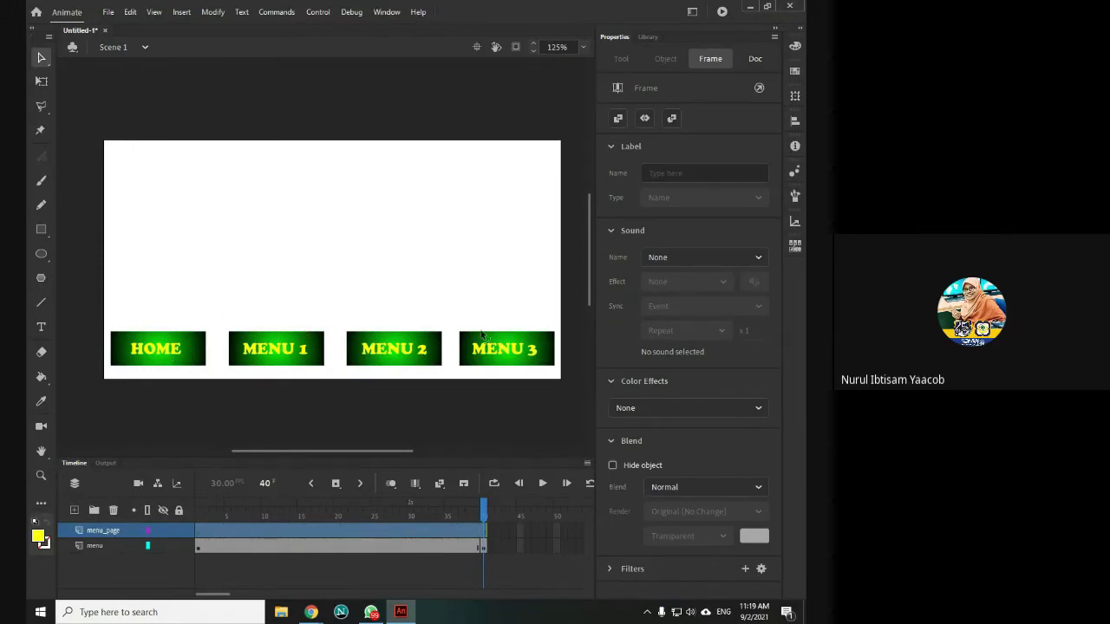
left_click(96, 547)
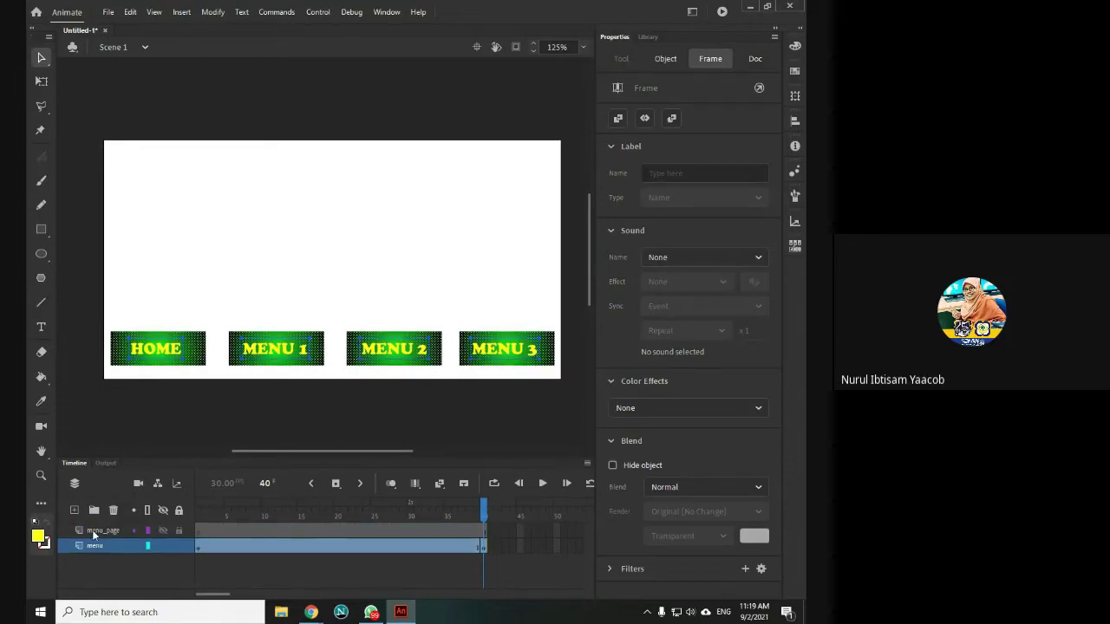
left_click(92, 529)
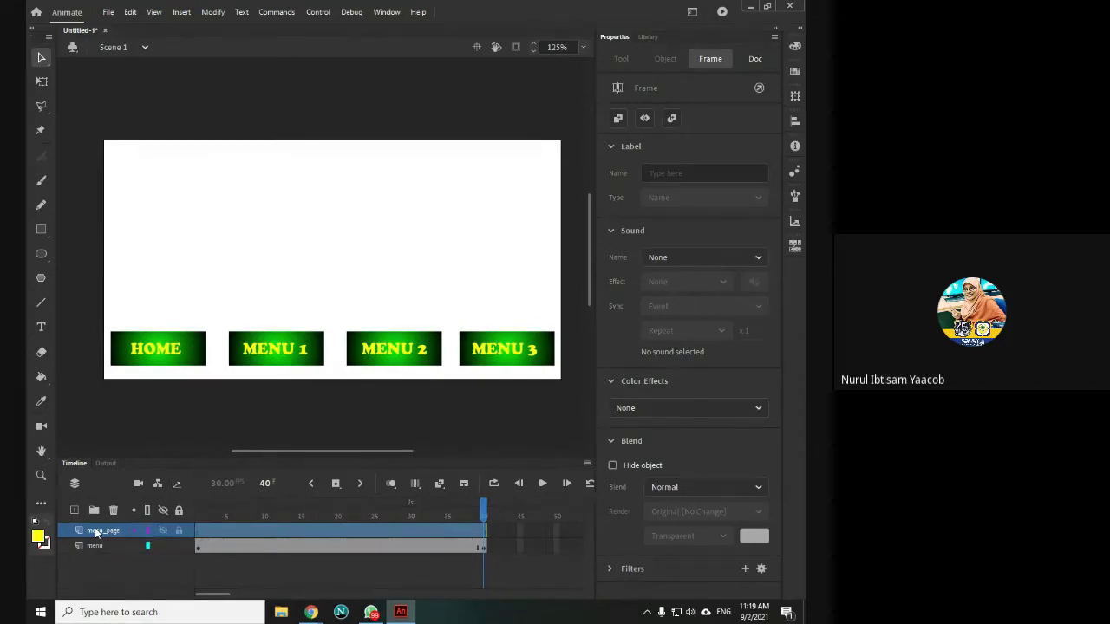
left_click(95, 548)
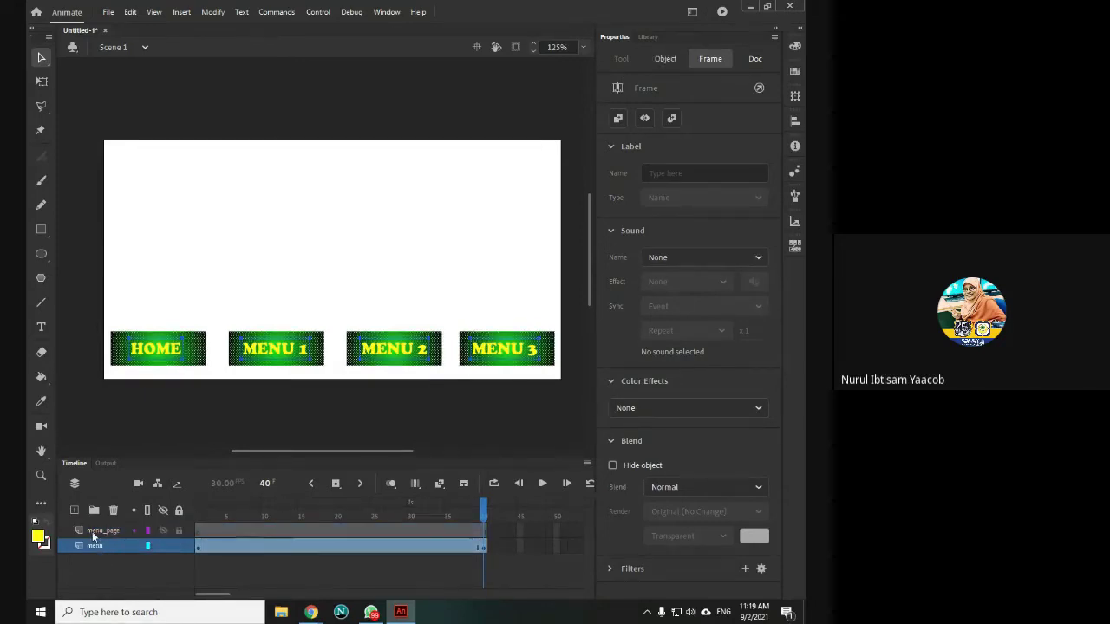
left_click(93, 532)
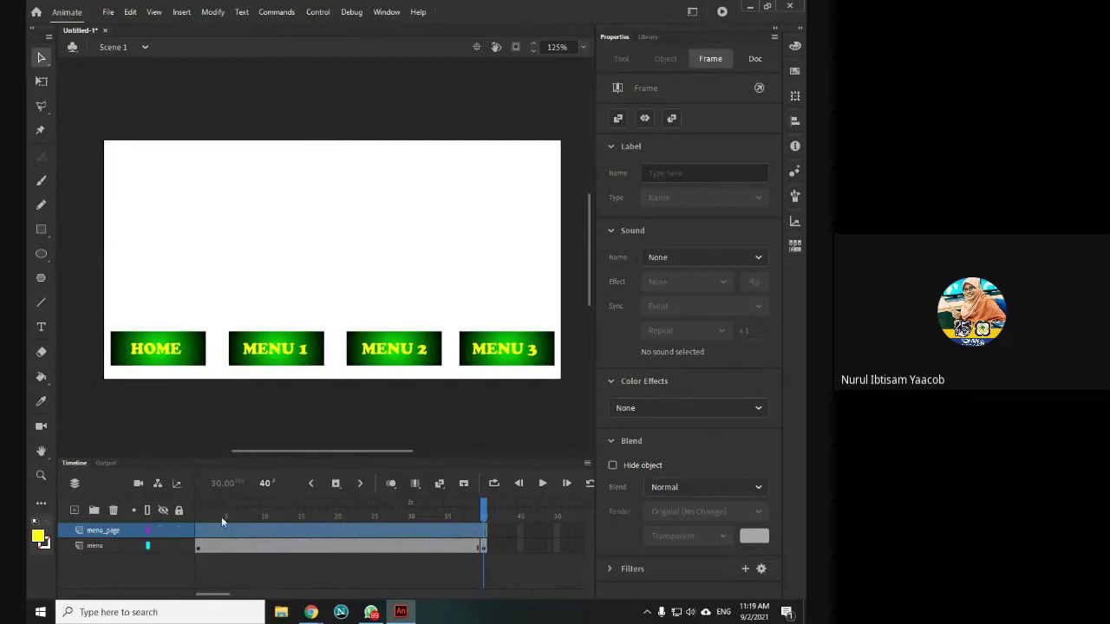
left_click(156, 424)
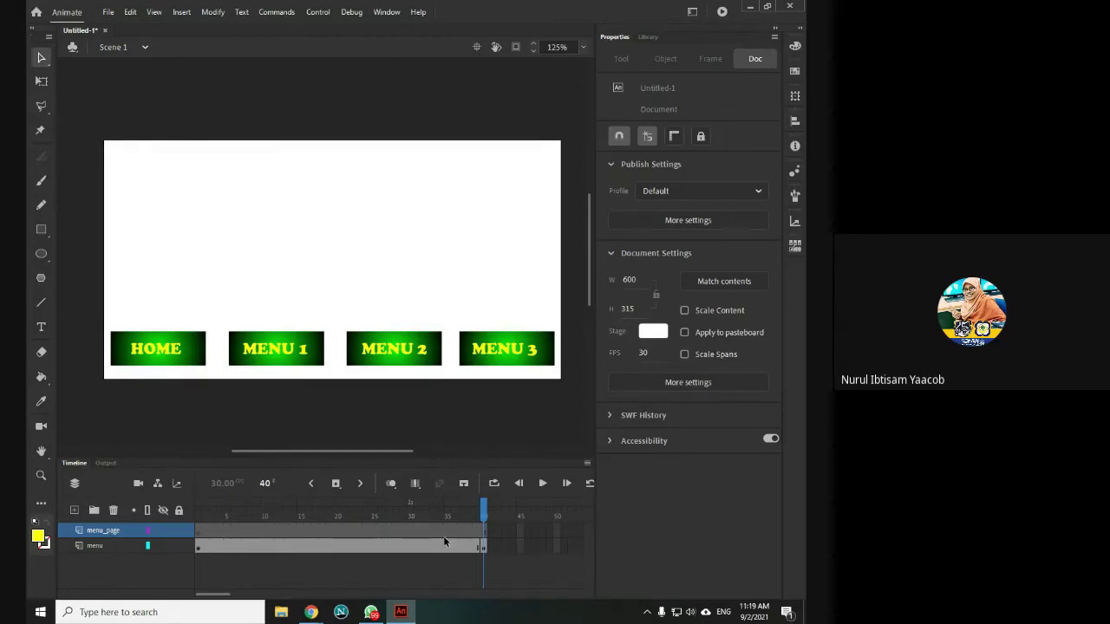
Insert keyframes at frames 10 and 20 of the menu_page layer
left_click(261, 538)
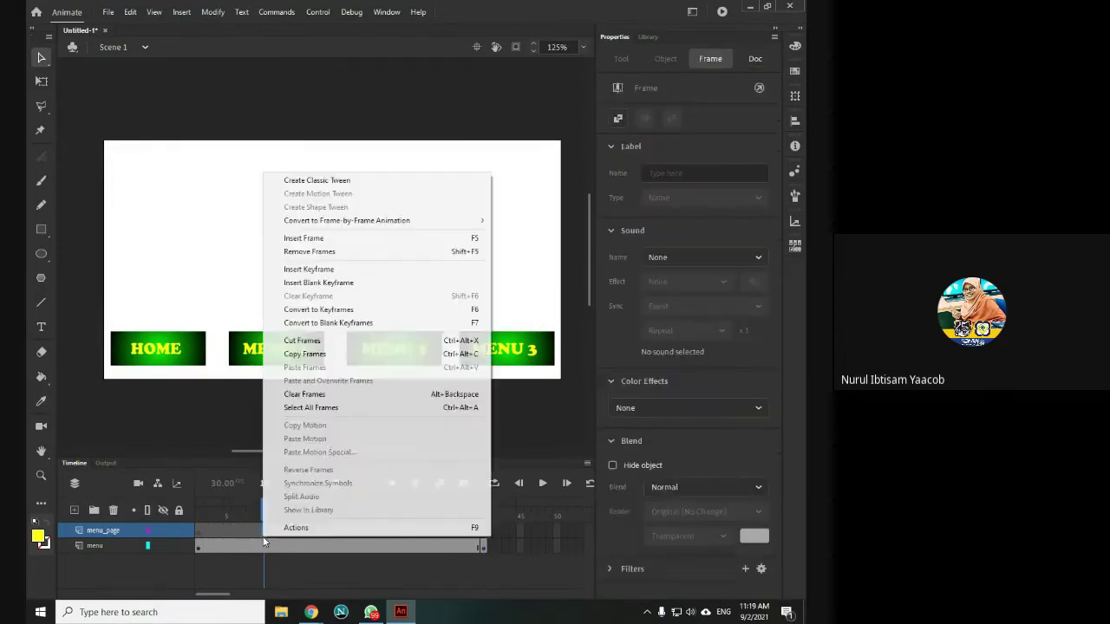
right_click(263, 539)
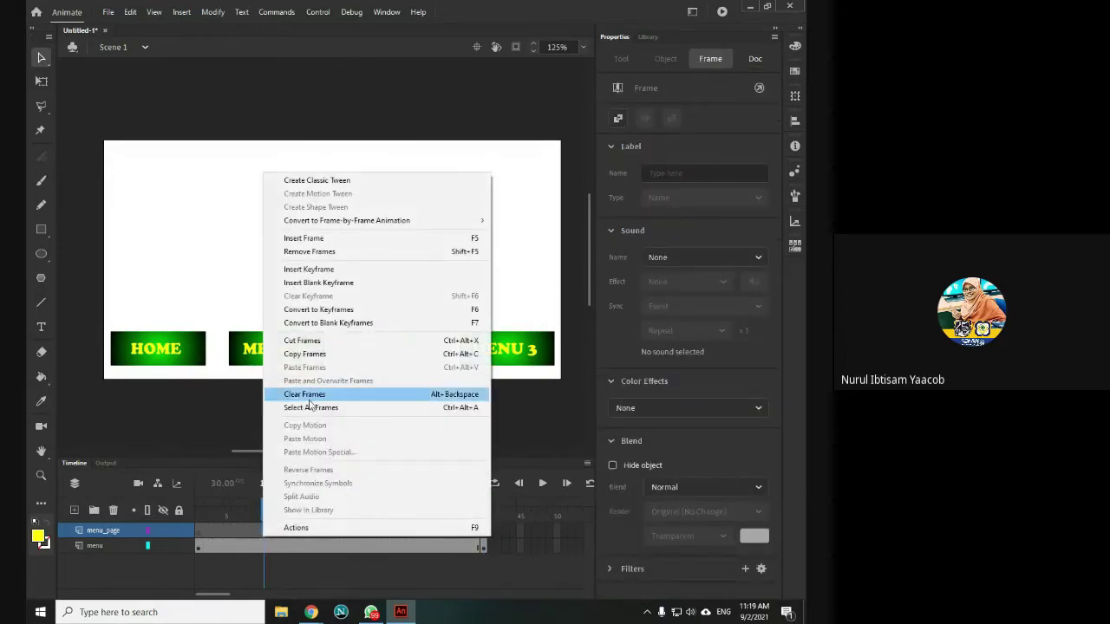
left_click(311, 269)
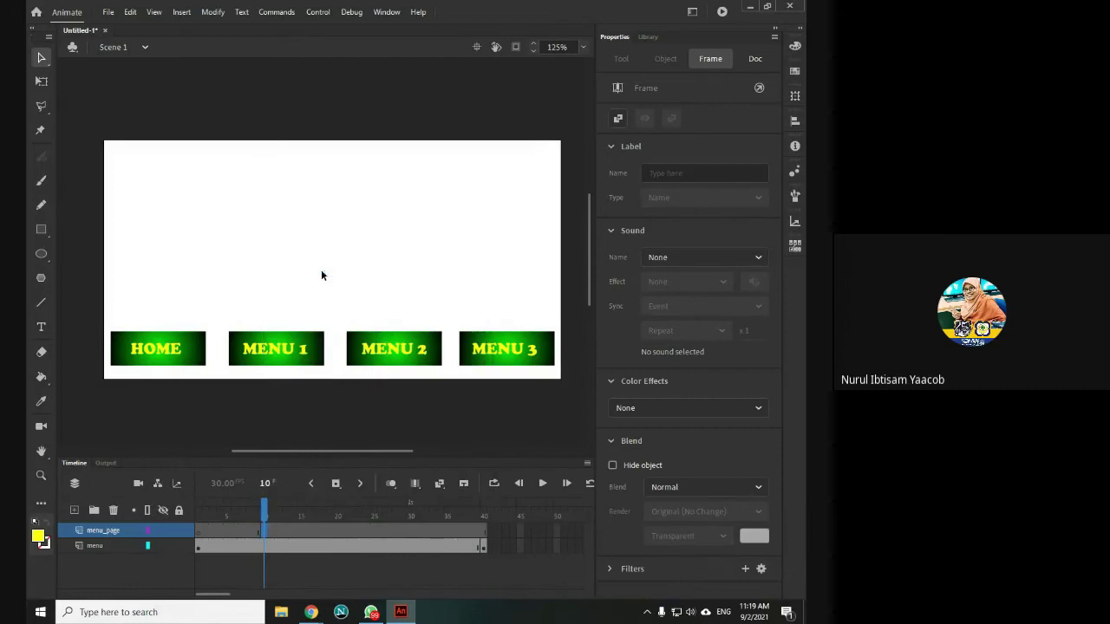
left_click(336, 534)
right_click(336, 533)
left_click(382, 266)
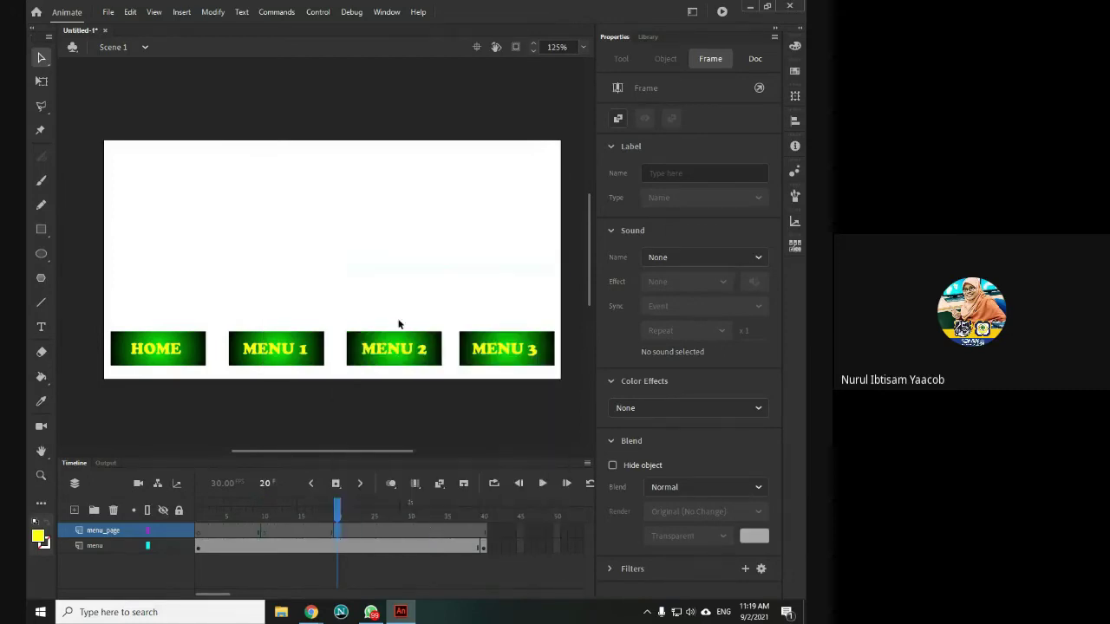
Insert keyframes at frames 30 and 40 of the menu_page layer
left_click(411, 529)
right_click(411, 529)
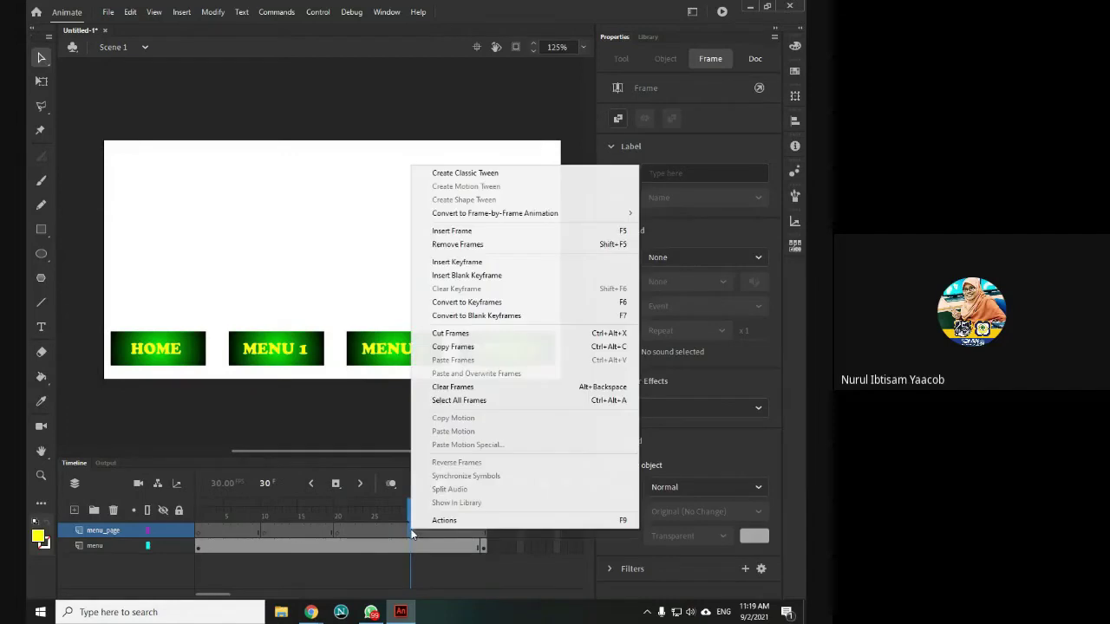
left_click(476, 261)
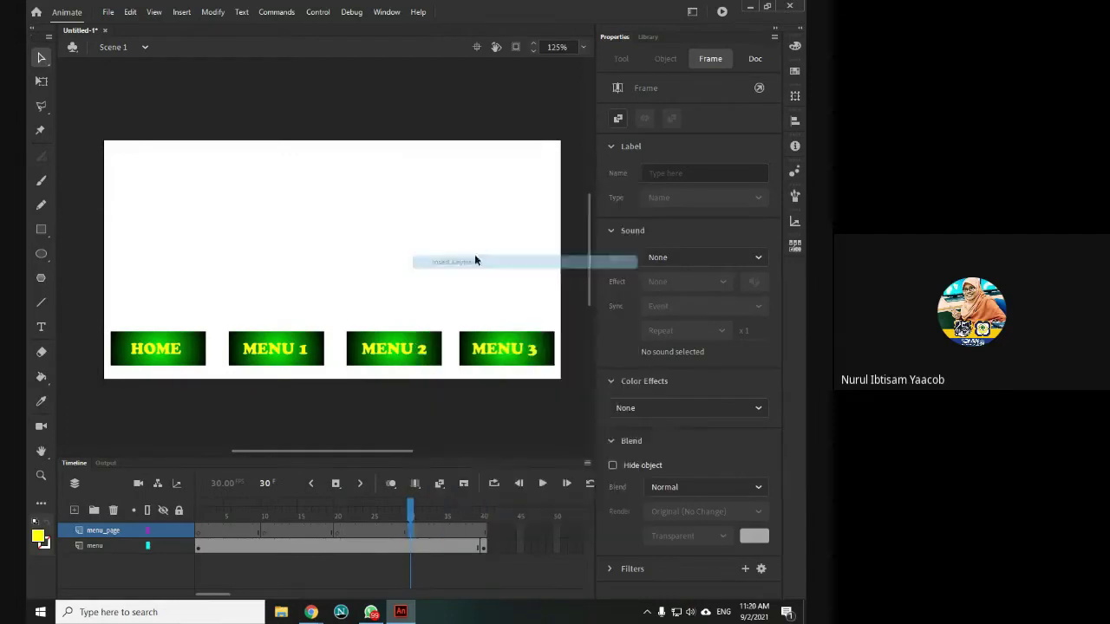
left_click(485, 528)
right_click(484, 528)
left_click(546, 260)
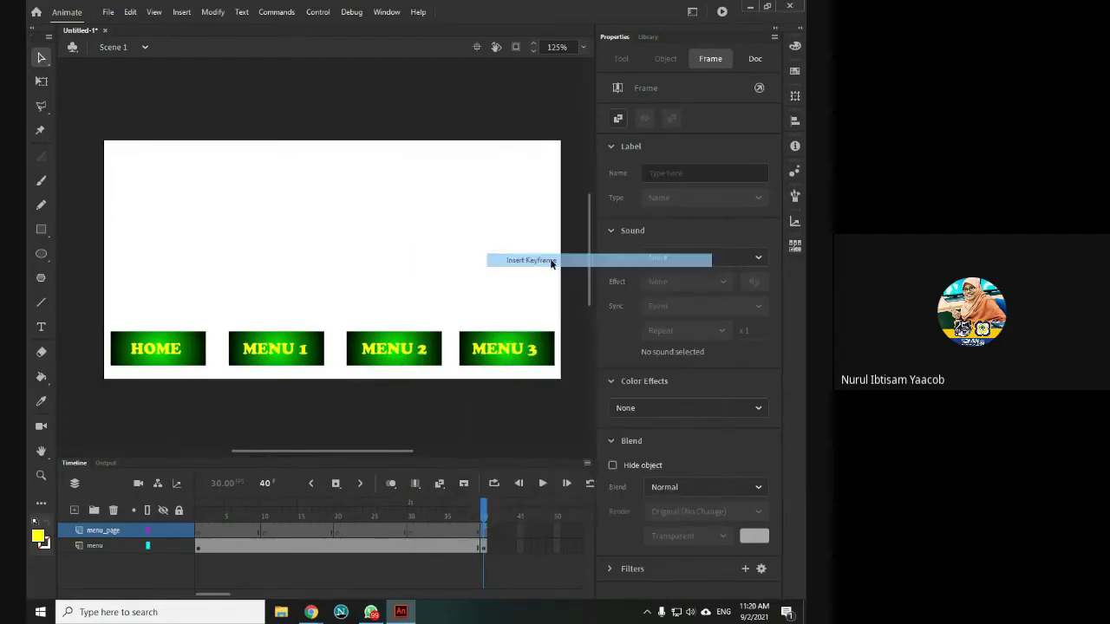
left_click(155, 579)
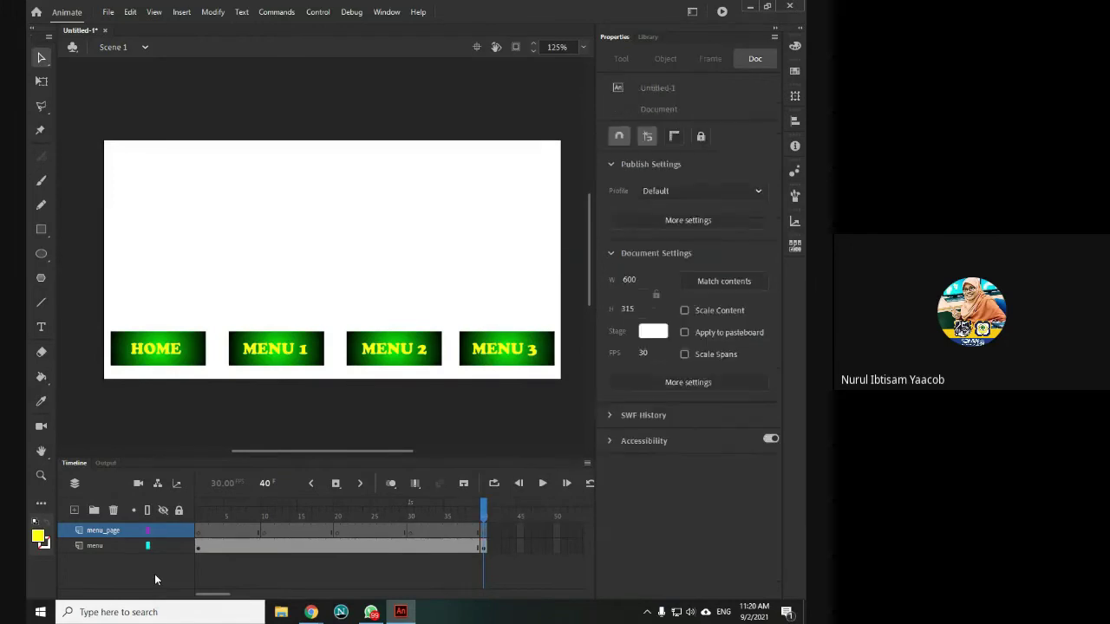
Give frame 1 of the menu_page layer the frame label "home"
left_click(216, 539)
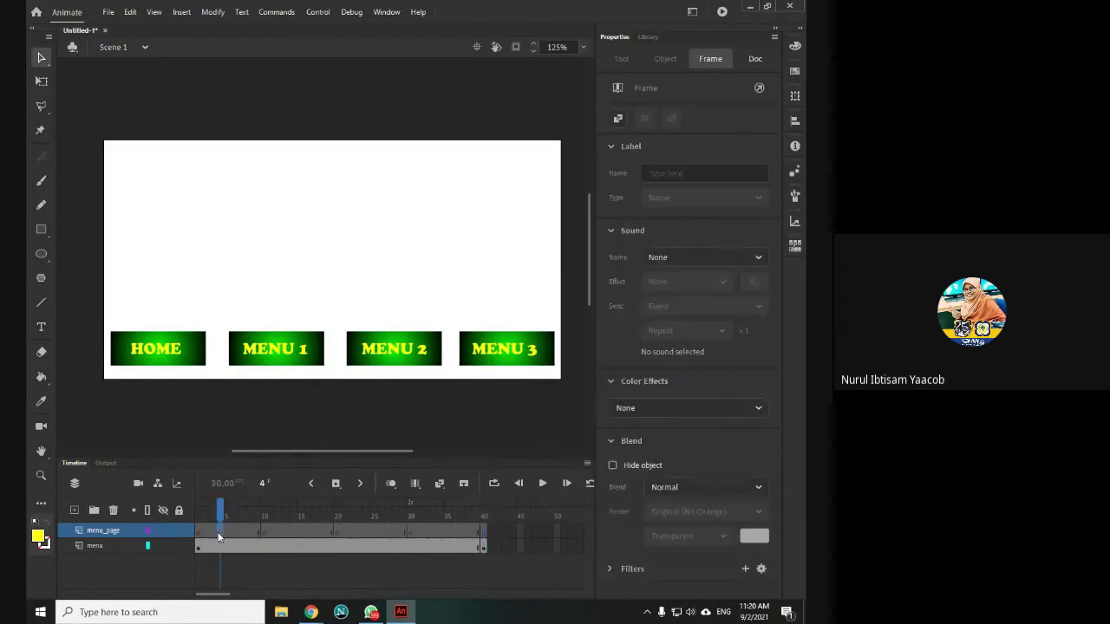
left_click(200, 539)
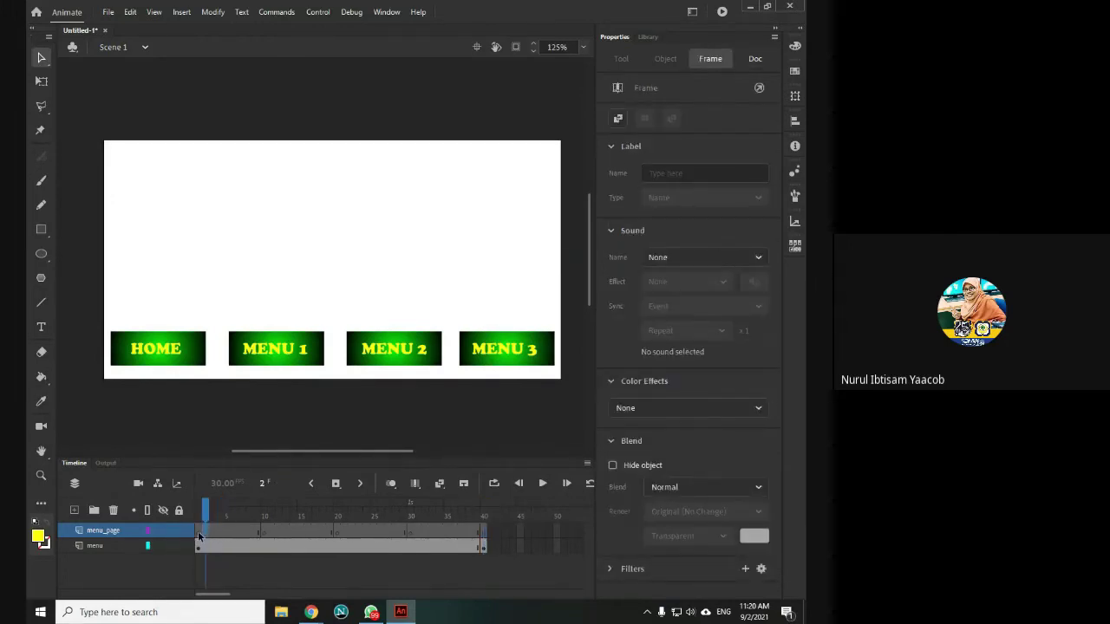
left_click(198, 538)
left_click(673, 173)
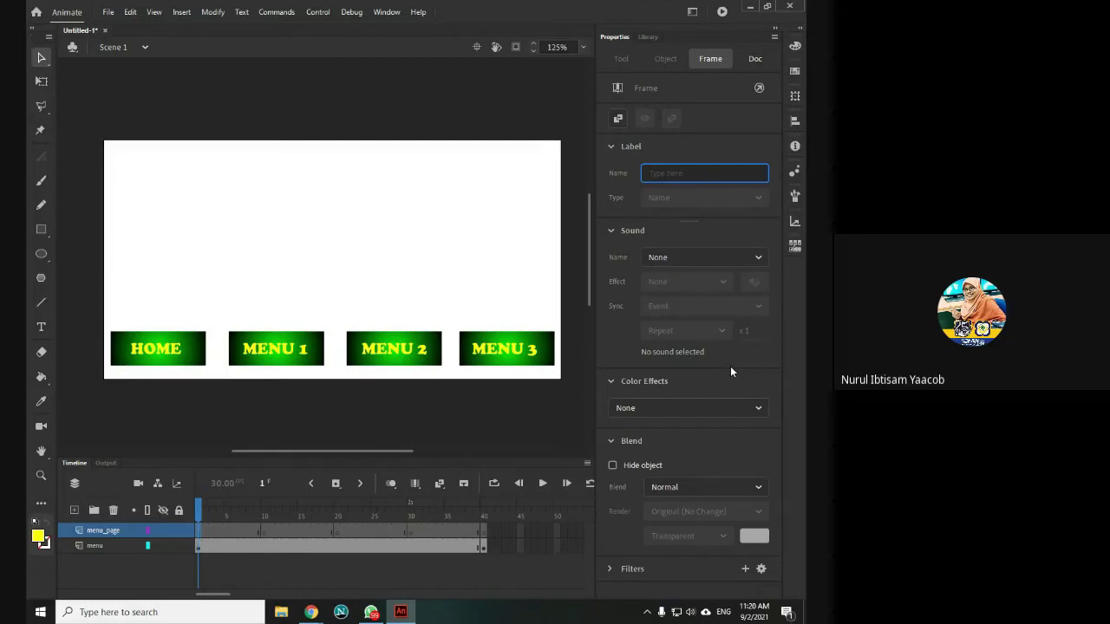
type("home")
key("Return")
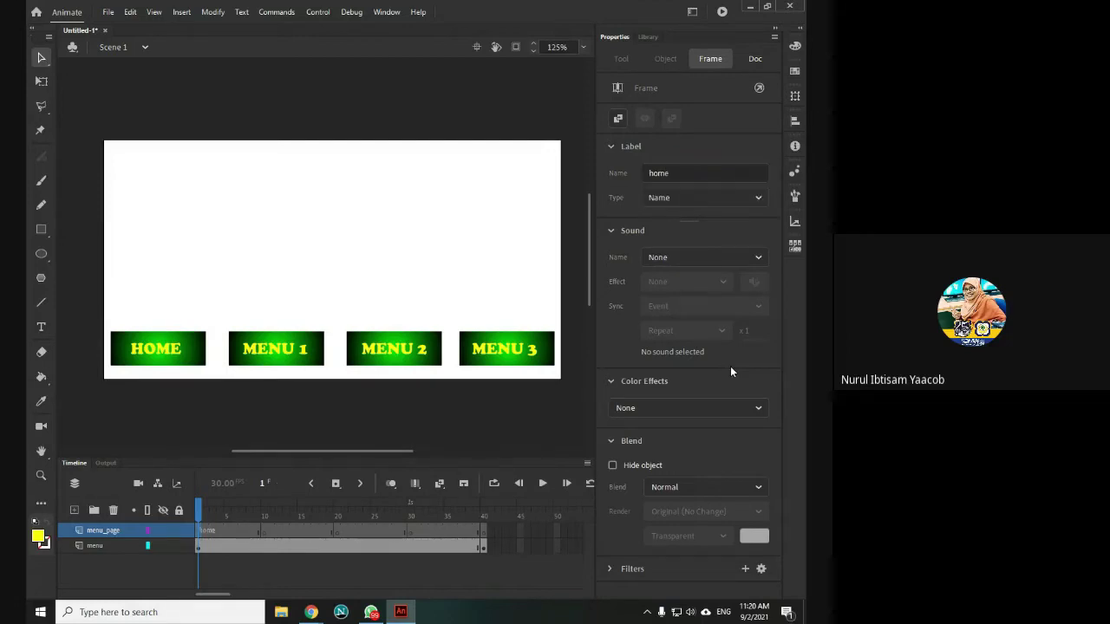
Give the keyframe at frame 10 of the menu_page layer the label "menu1"
left_click(266, 534)
left_click(662, 174)
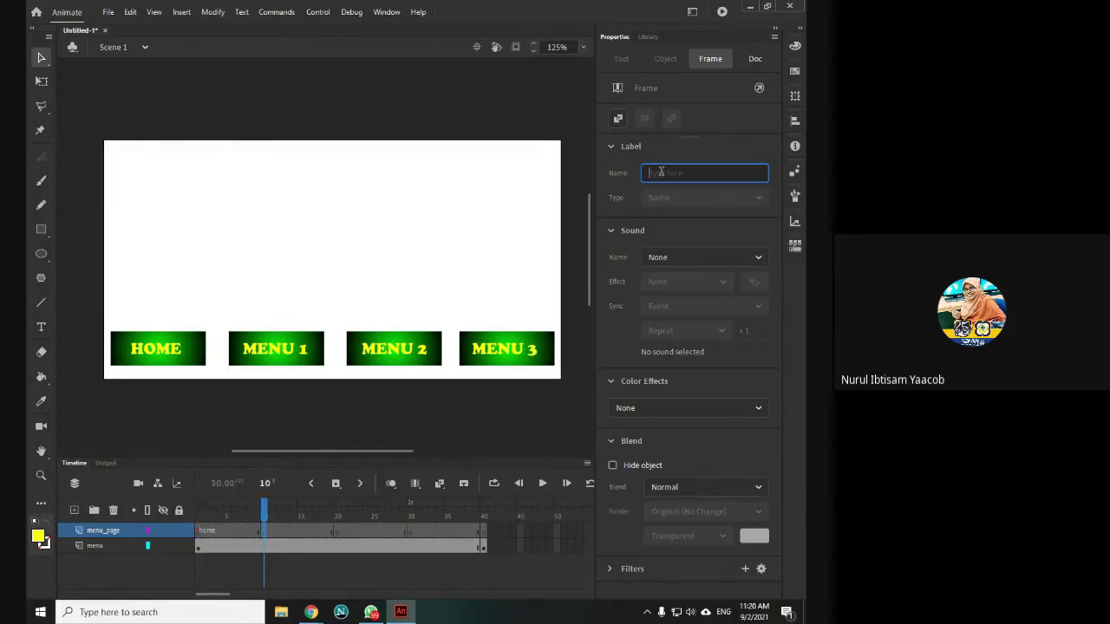
type("menu1")
key("Return")
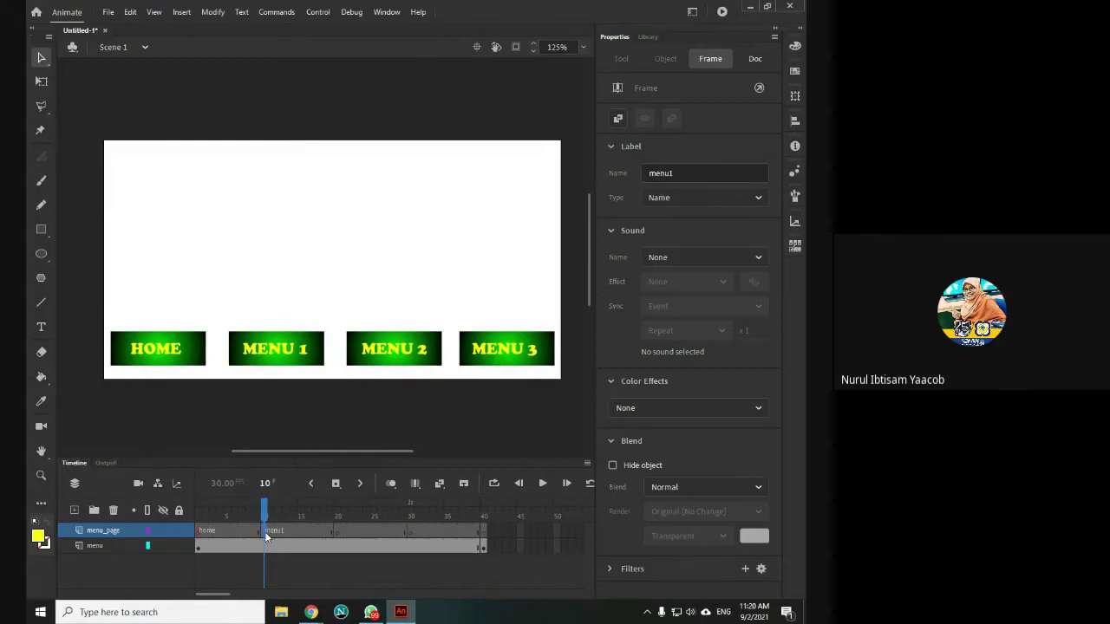
Give the keyframe at frame 20 of the menu_page layer the label "menu2"
left_click(338, 534)
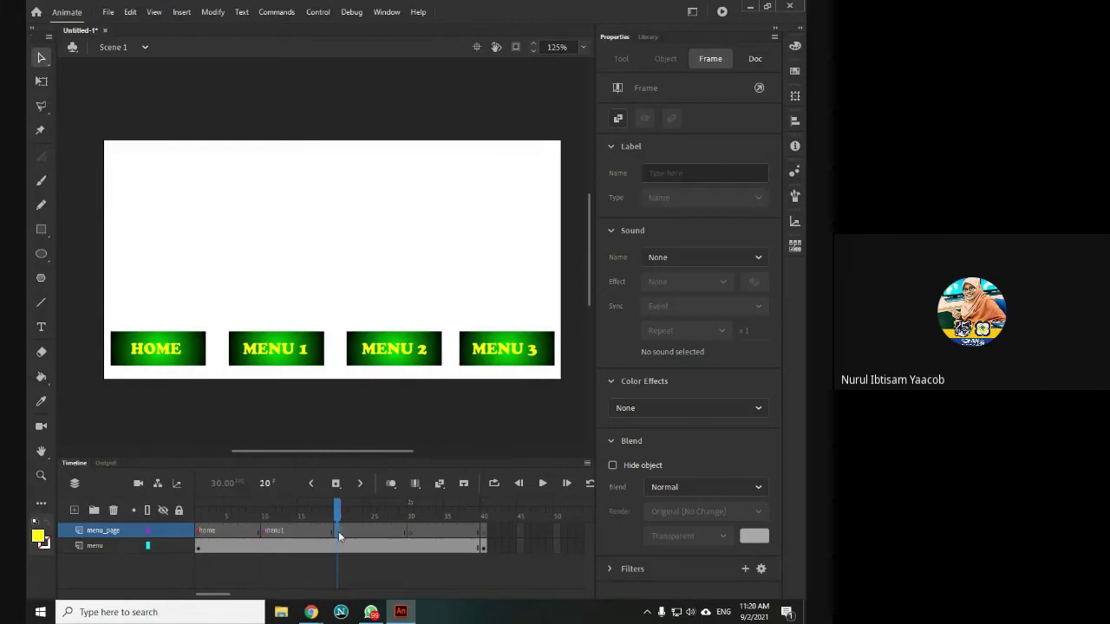
left_click(649, 173)
type("menu2")
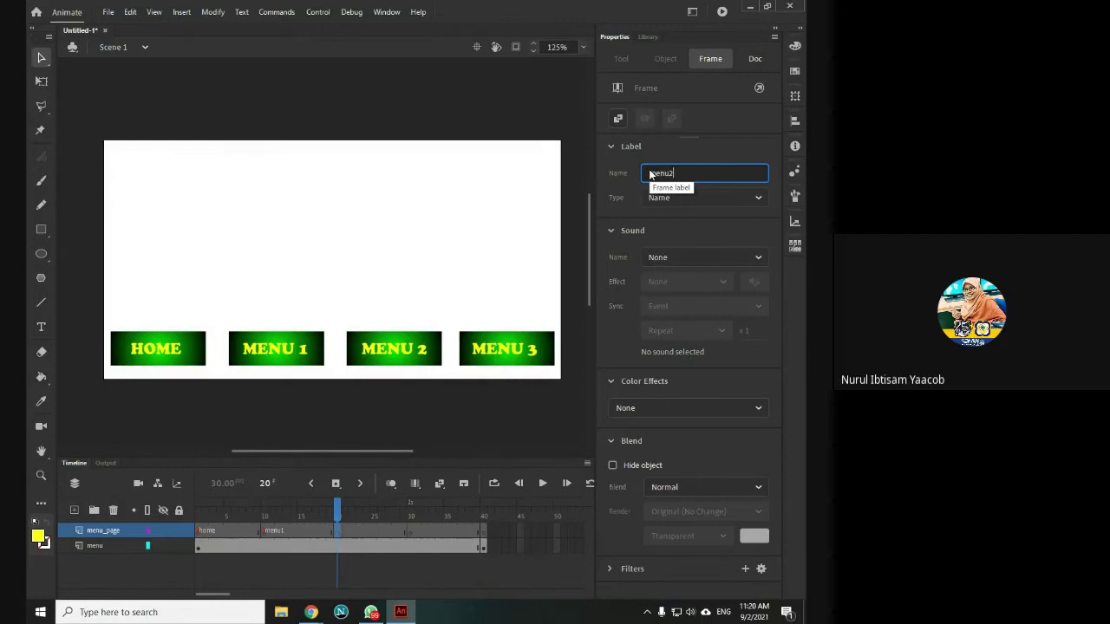
key("Return")
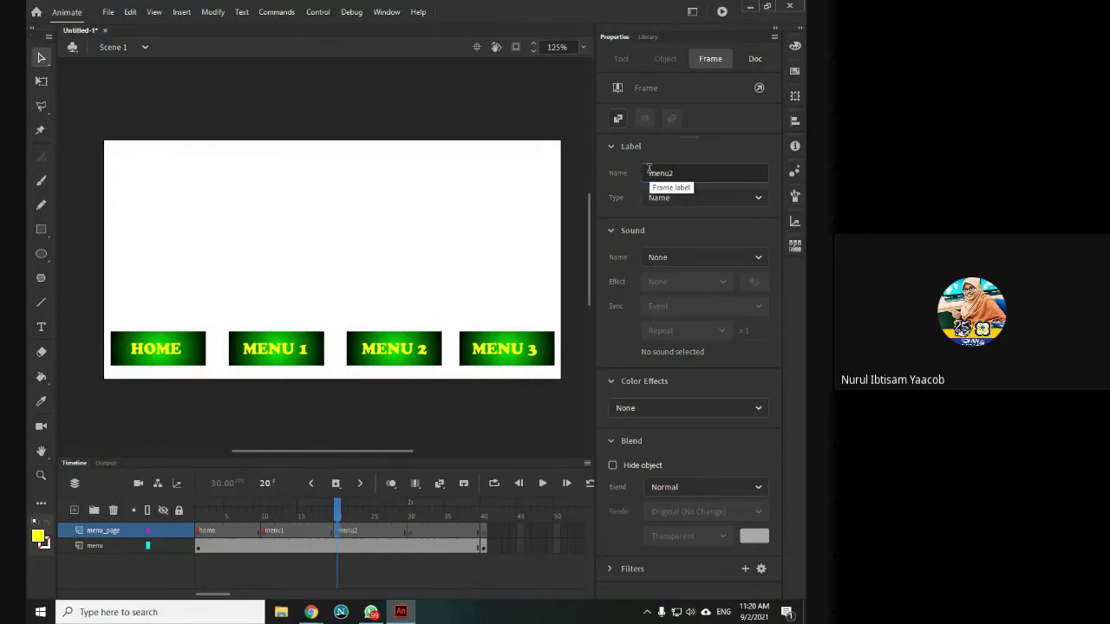
Give the keyframe at frame 30 of the menu_page layer the label "menu3"
left_click(413, 530)
left_click(680, 173)
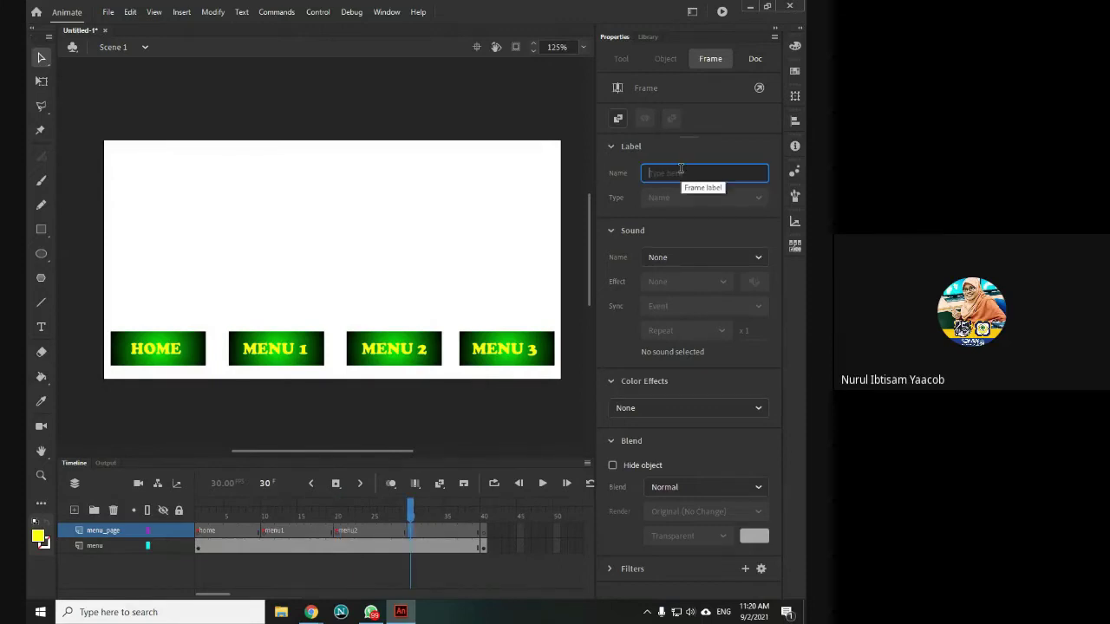
type("menu3")
key("Return")
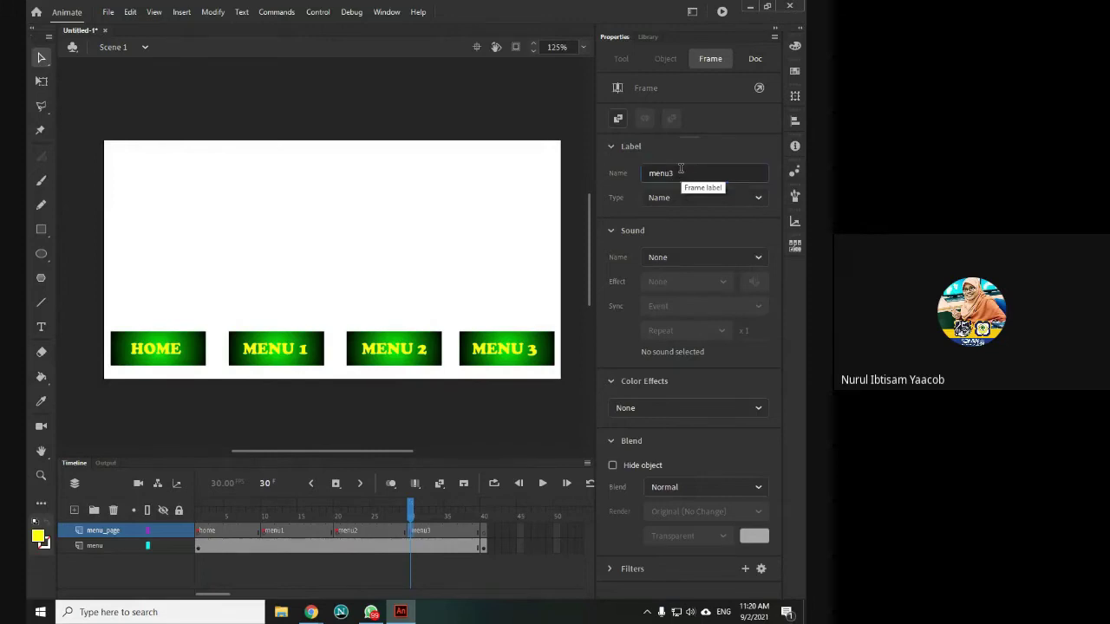
Add the static text "HOME PAGE" in magenta #FF00FF on frame 1 of menu_page, near the middle of the stage
left_click(199, 530)
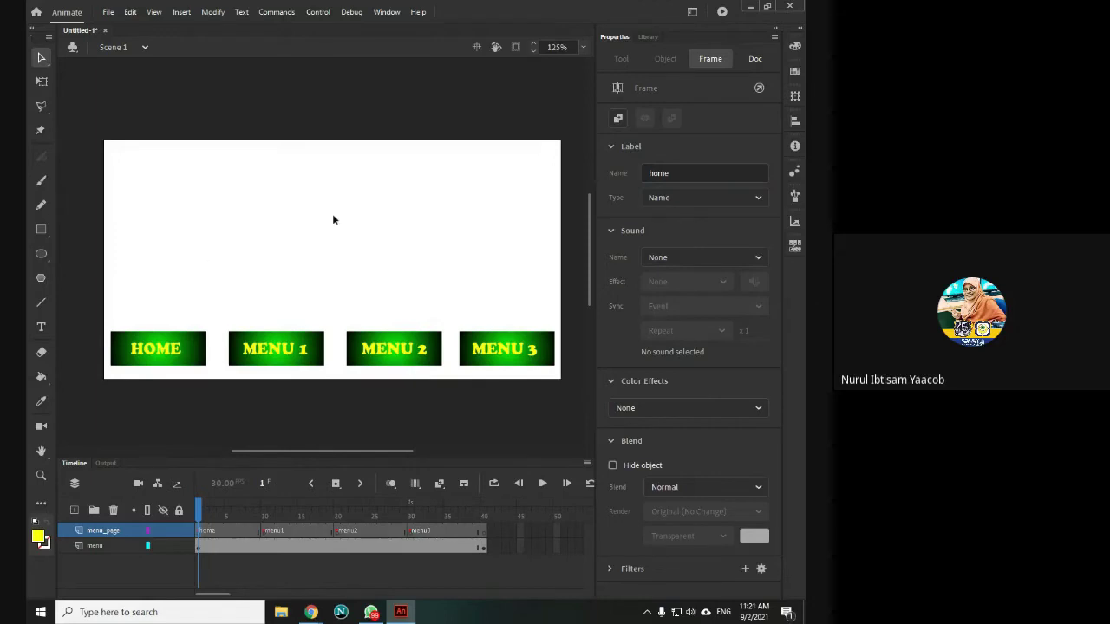
left_click(41, 328)
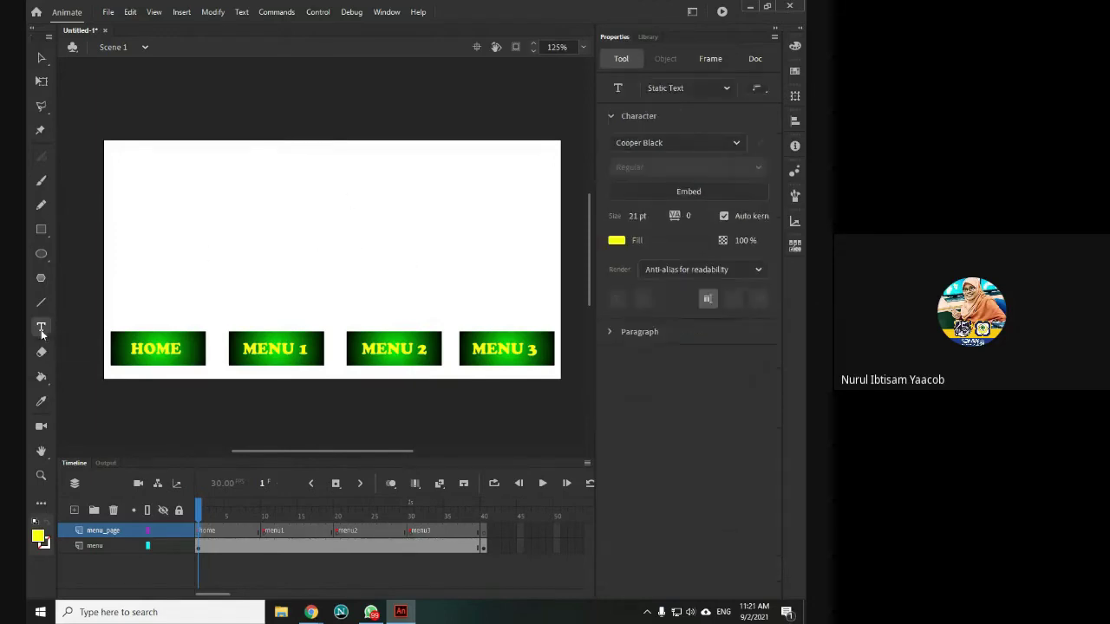
left_click(617, 240)
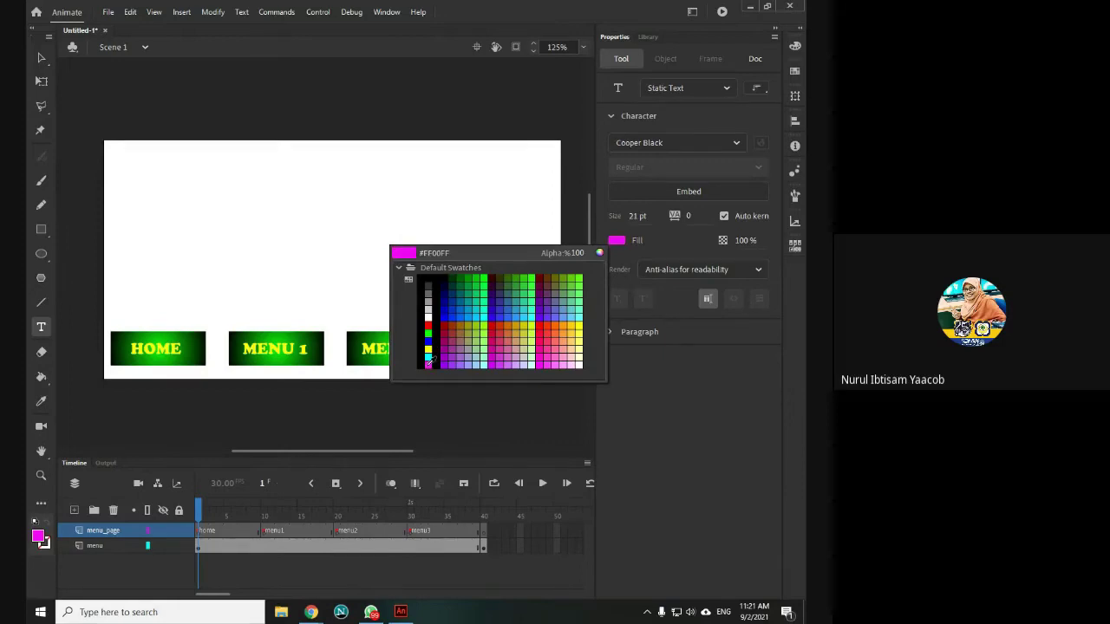
left_click(428, 364)
left_click(276, 261)
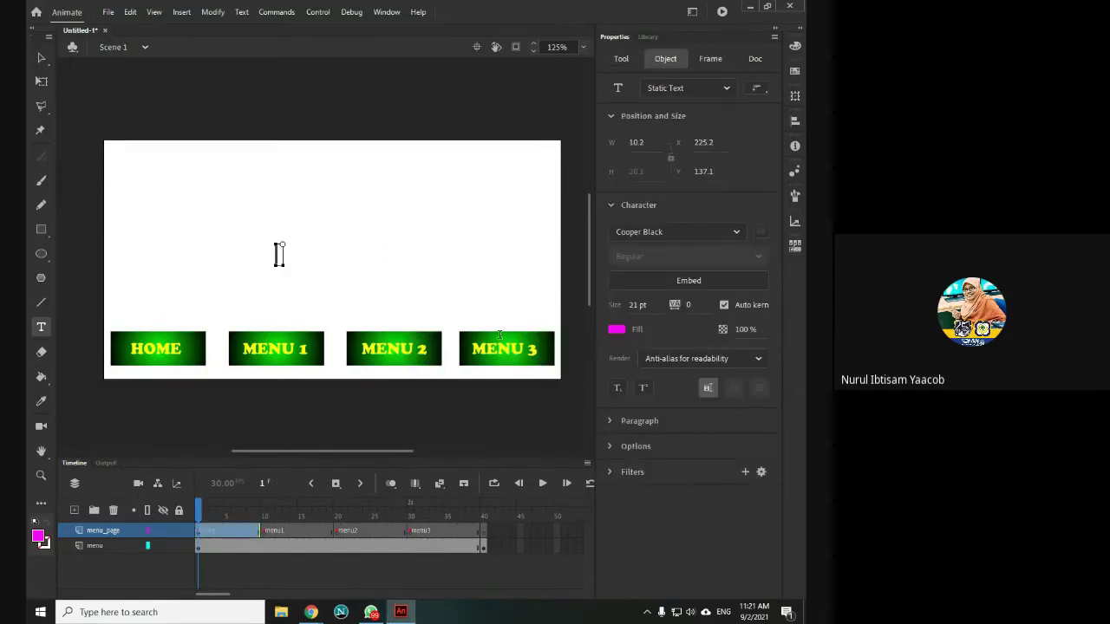
type("HOME PAGE")
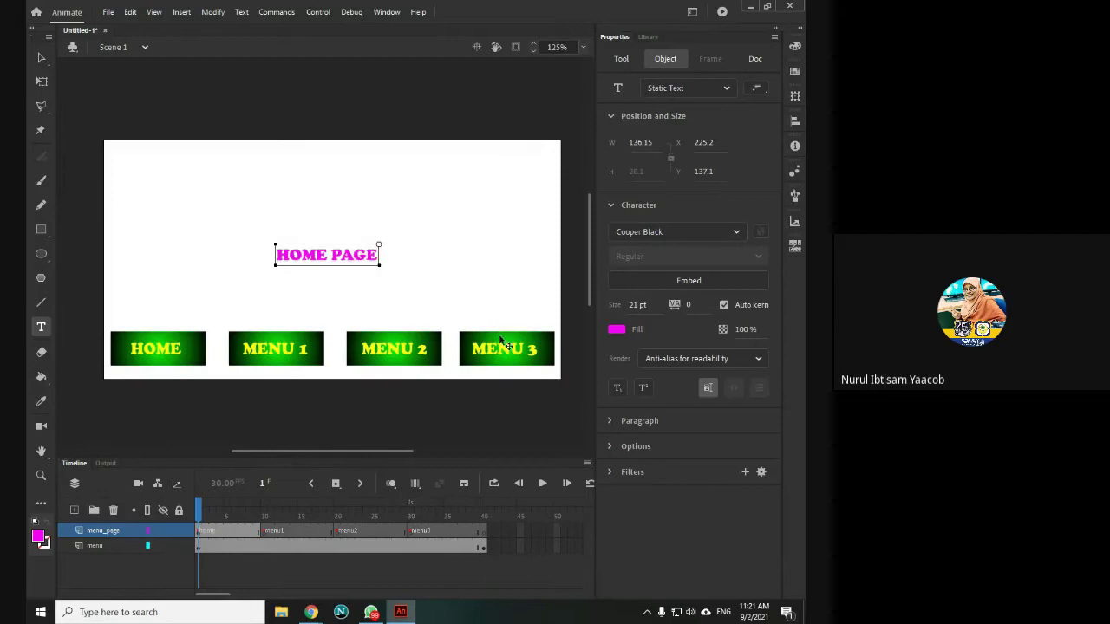
Enlarge the whole HOME PAGE text to 39 pt with a letter spacing of 9
key("ctrl+a")
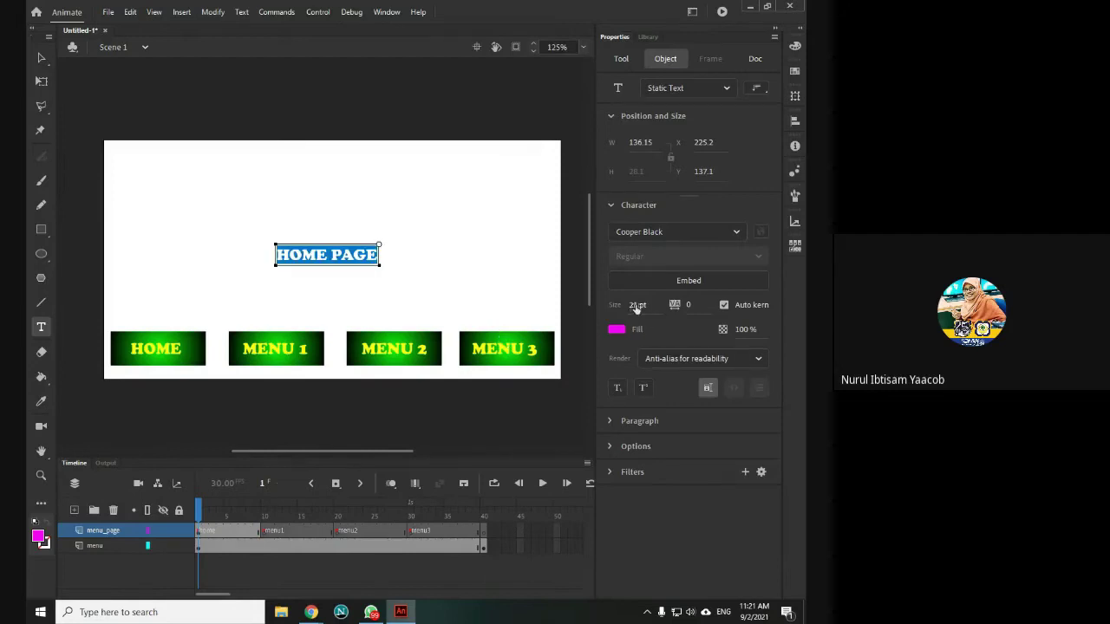
left_click_drag(639, 307, 701, 306)
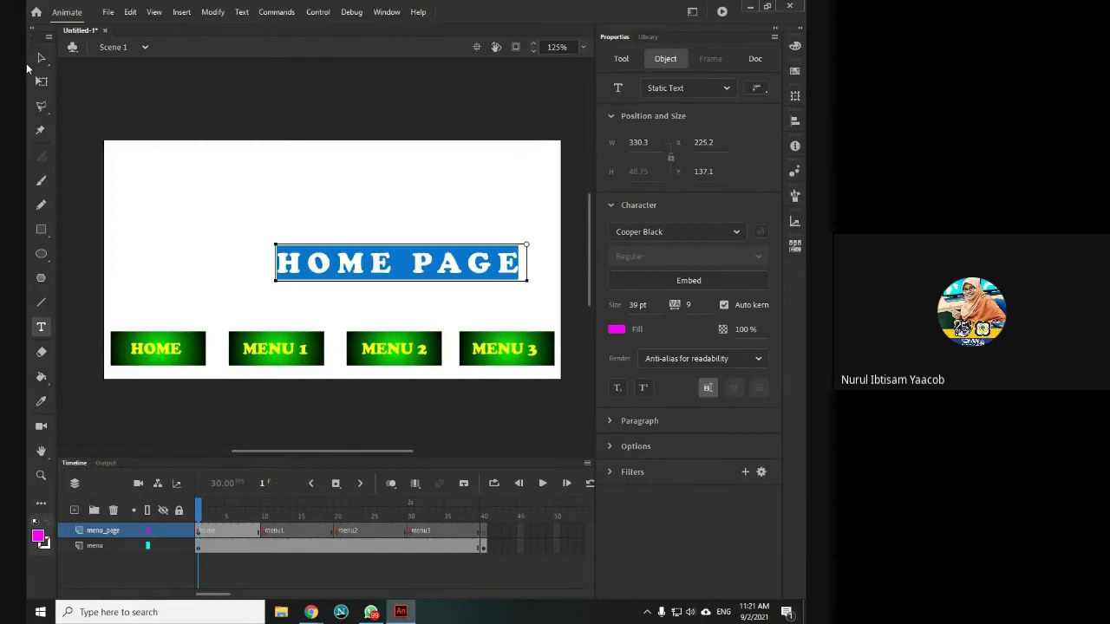
left_click(41, 57)
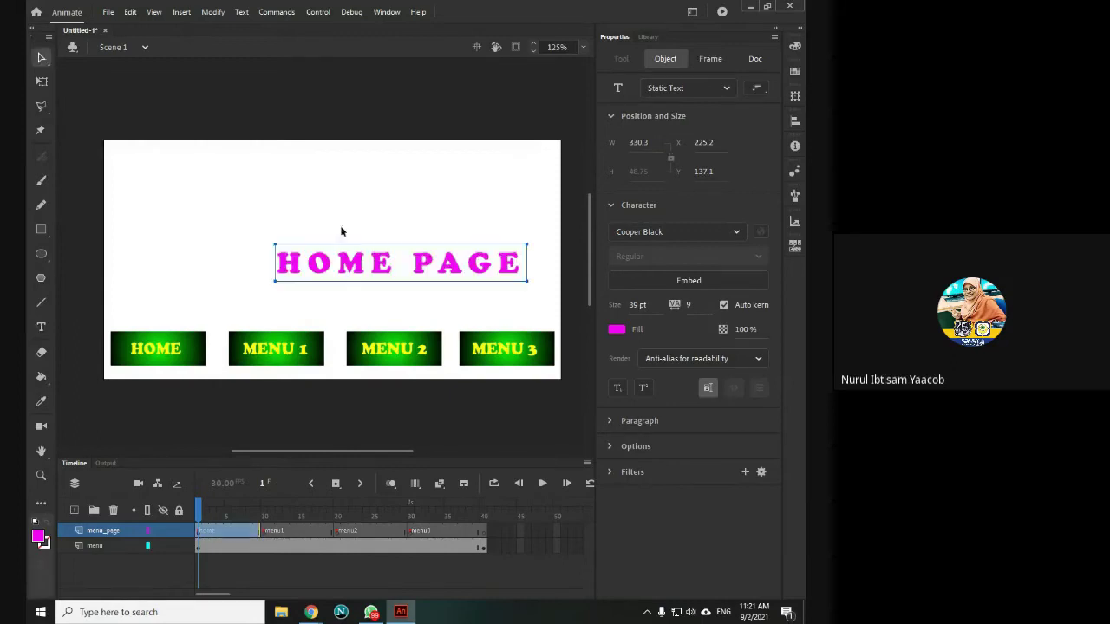
Cut the HOME PAGE text on frame 1 and paste it back in the center of the stage
right_click(400, 269)
left_click(424, 290)
right_click(315, 258)
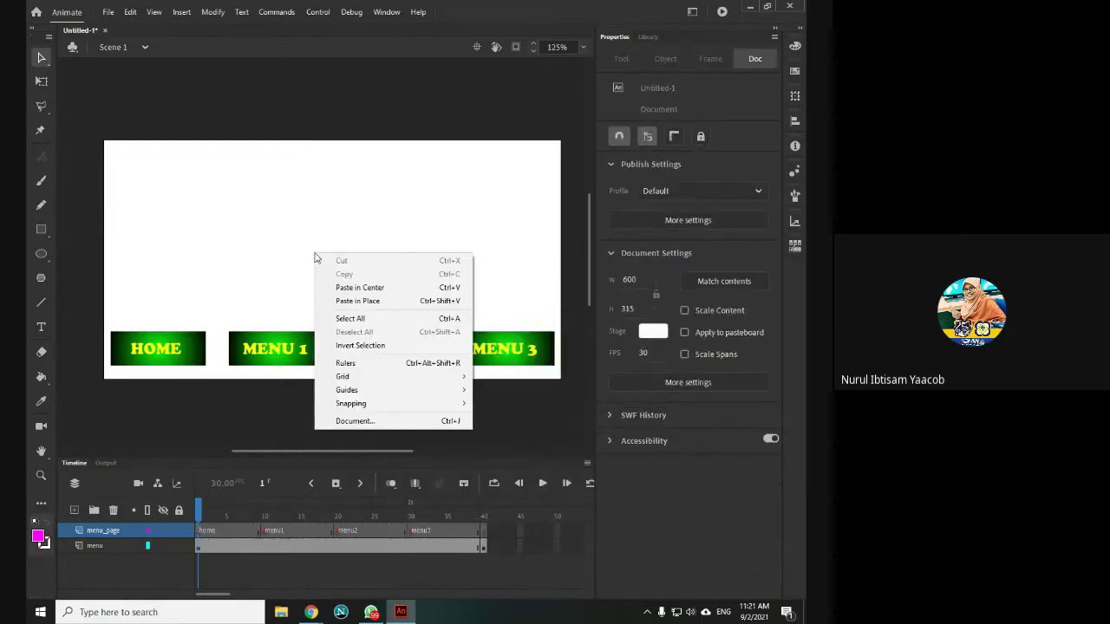
left_click(378, 290)
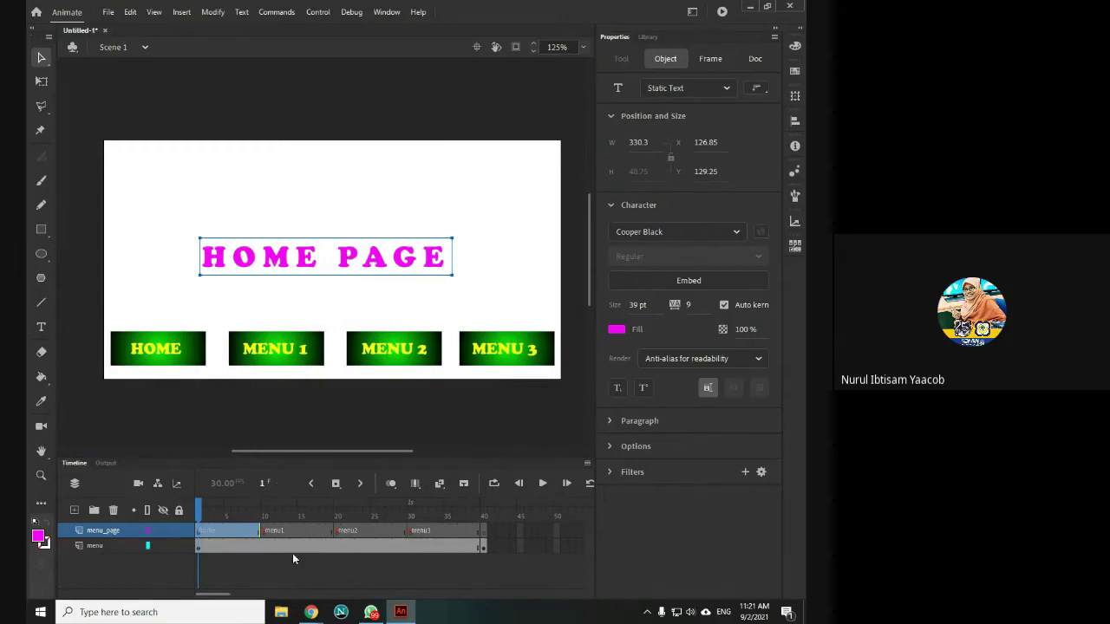
Paste the title text in the center of the menu1 keyframe at frame 10 and reword it as "MENU 1 PAGE"
left_click(265, 533)
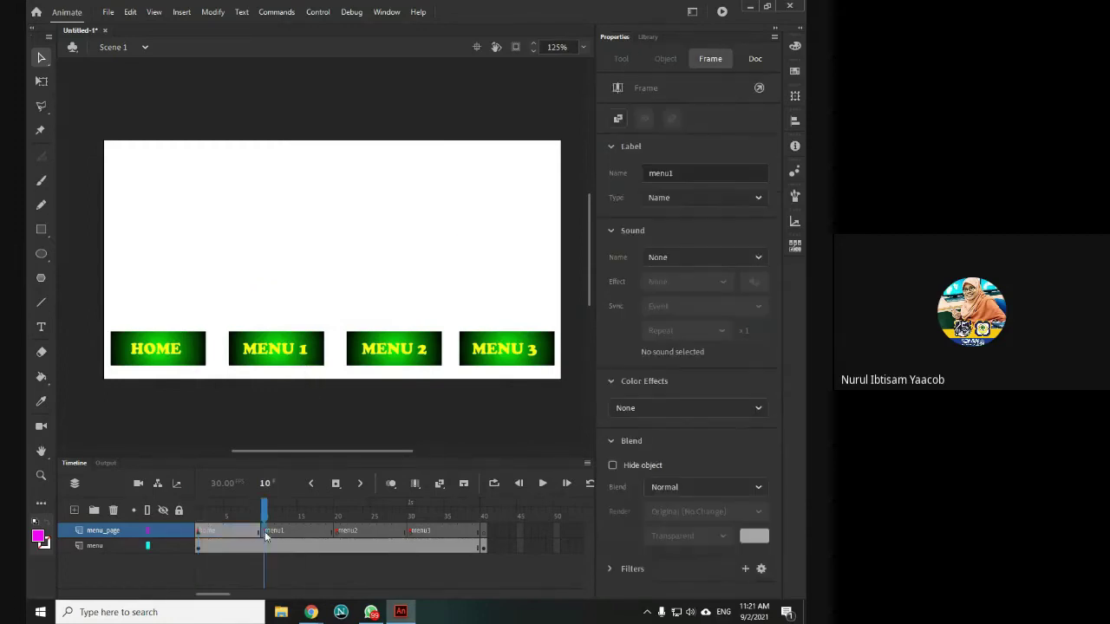
right_click(279, 257)
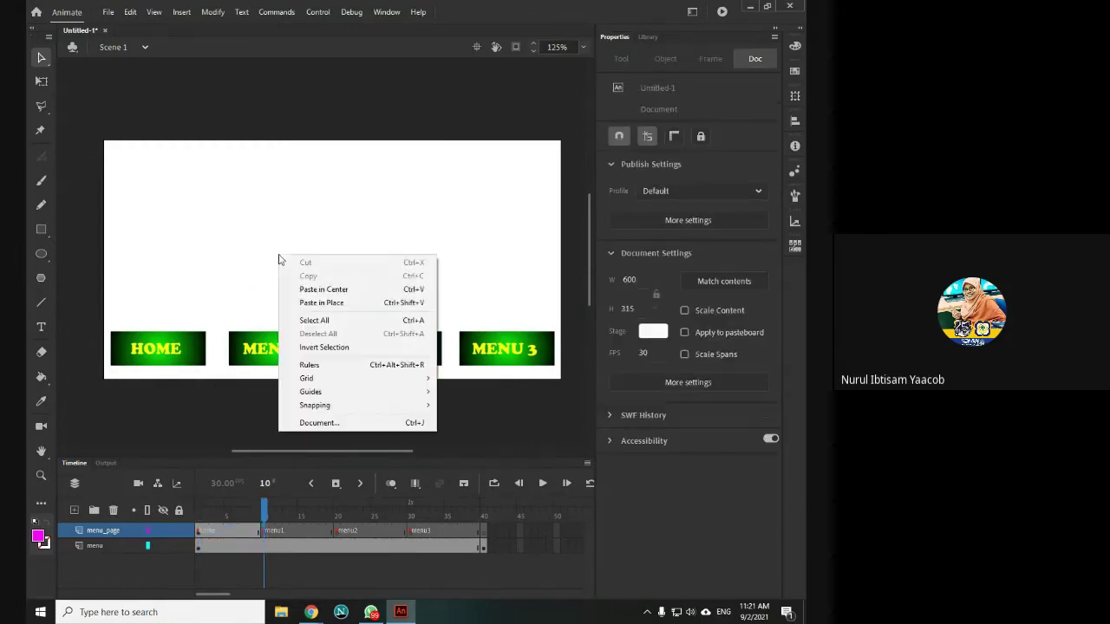
left_click(323, 290)
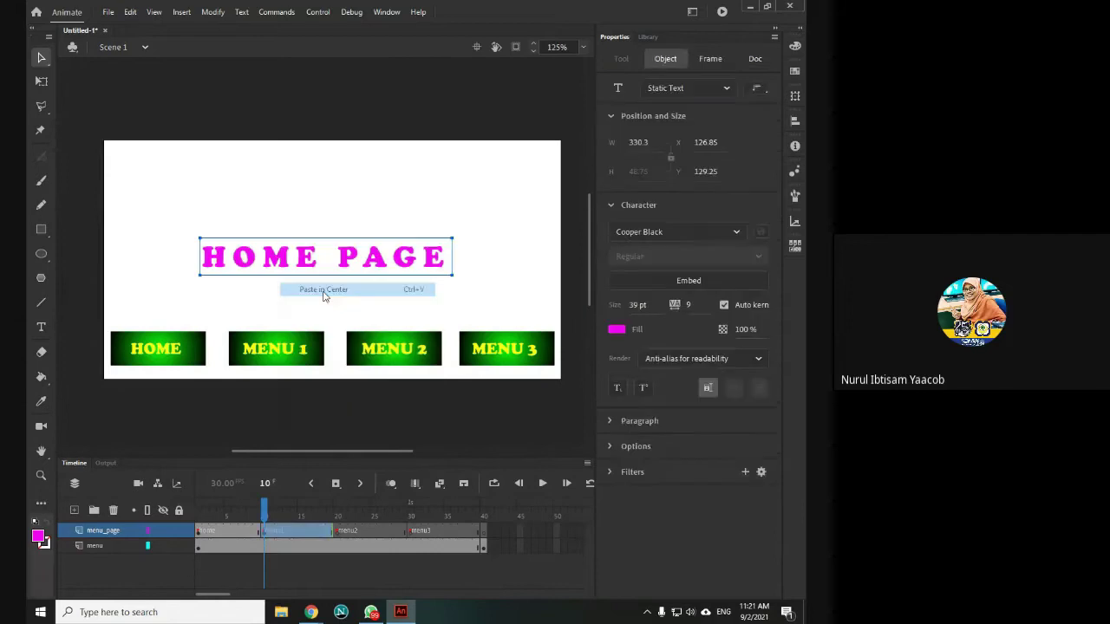
double_click(278, 270)
left_click_drag(318, 260, 203, 260)
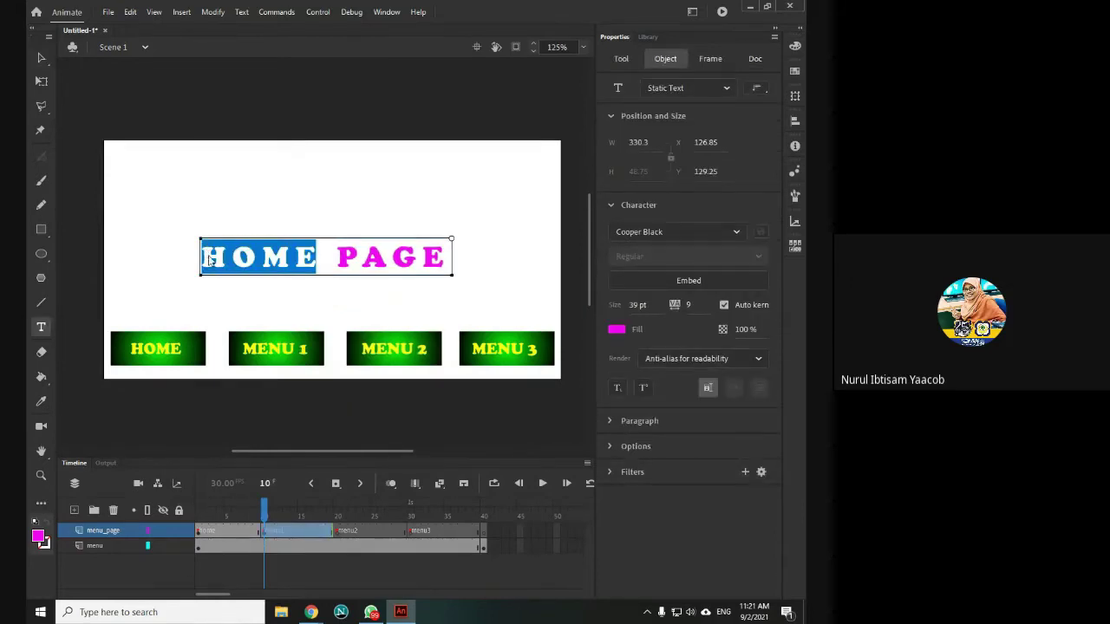
type("MENU 1")
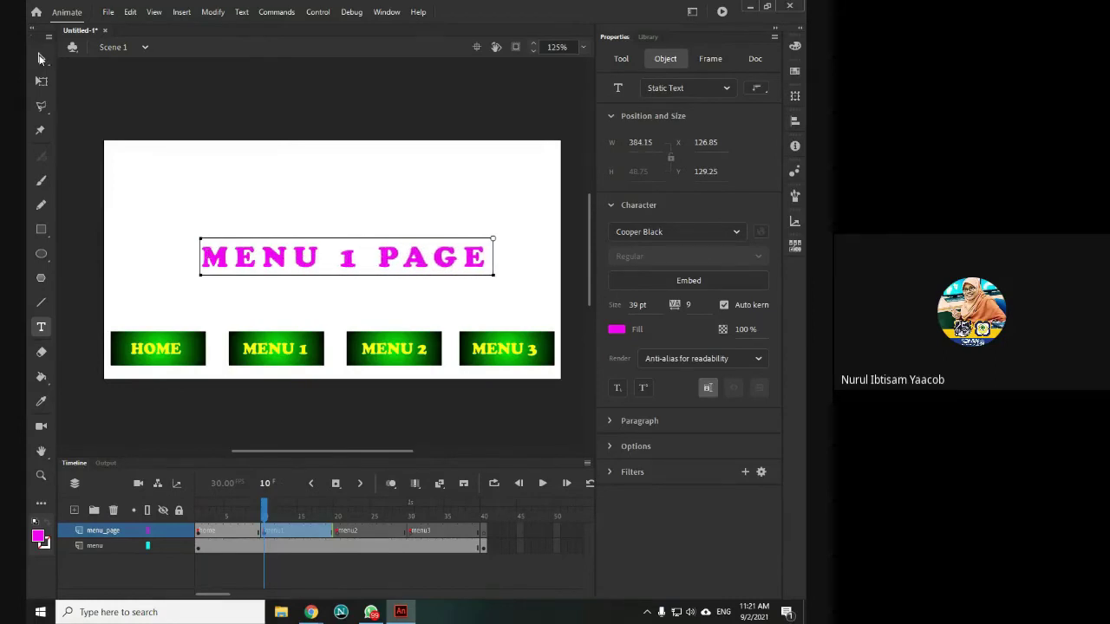
key("Escape")
Cut the MENU 1 PAGE text and paste it back in the center of the stage on frame 10
right_click(395, 254)
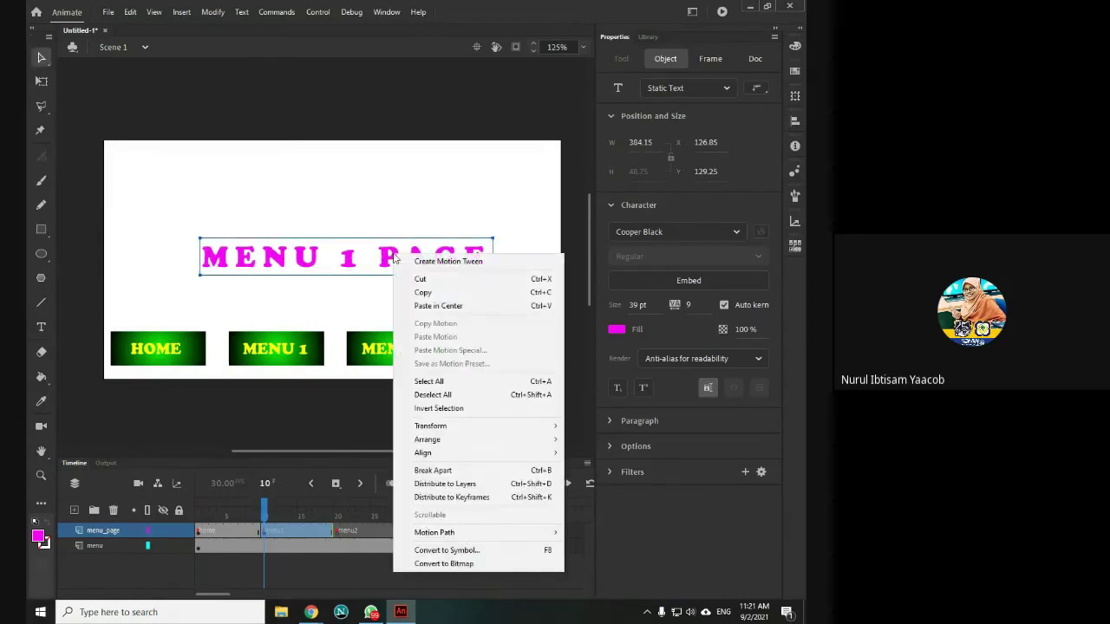
left_click(418, 279)
right_click(318, 251)
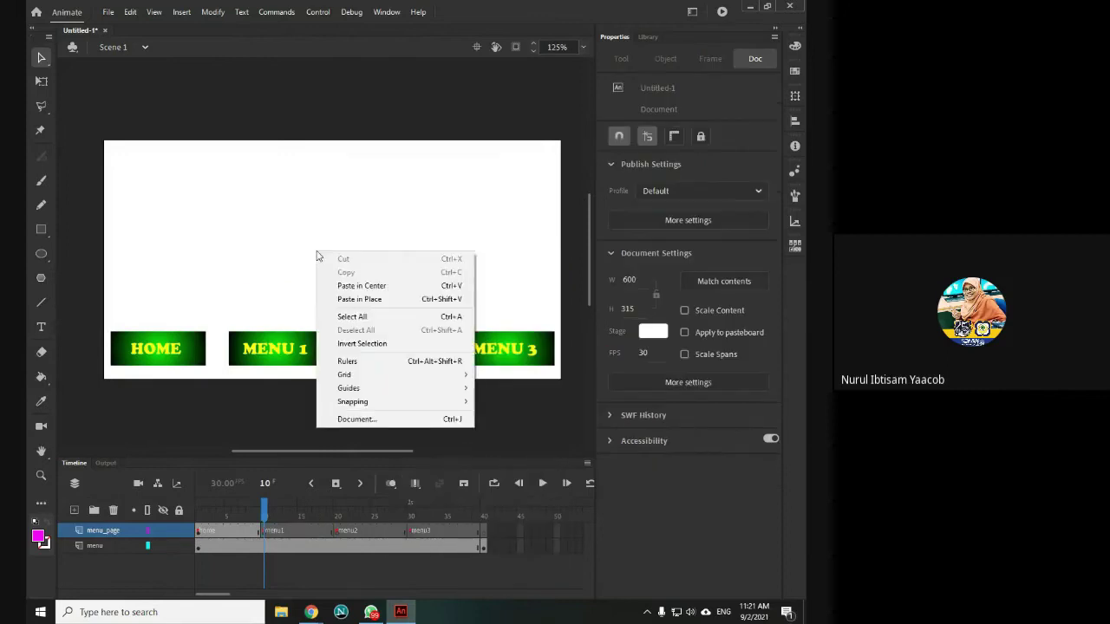
left_click(361, 287)
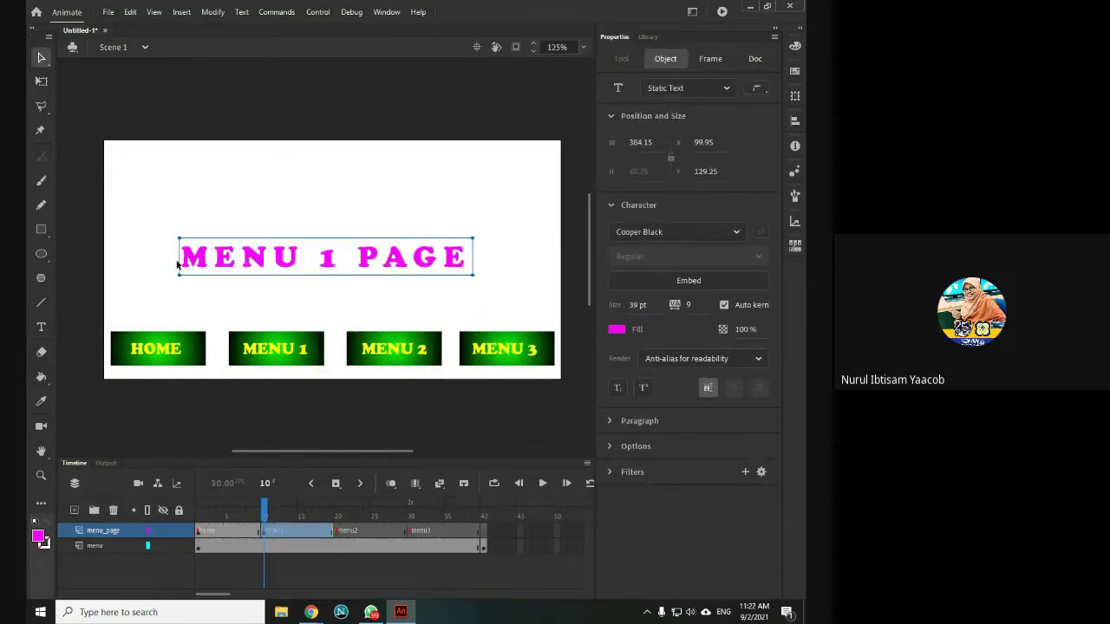
Paste the title text in the center of the menu2 keyframe at frame 20 and change it to "MENU 2 PAGE"
left_click(337, 532)
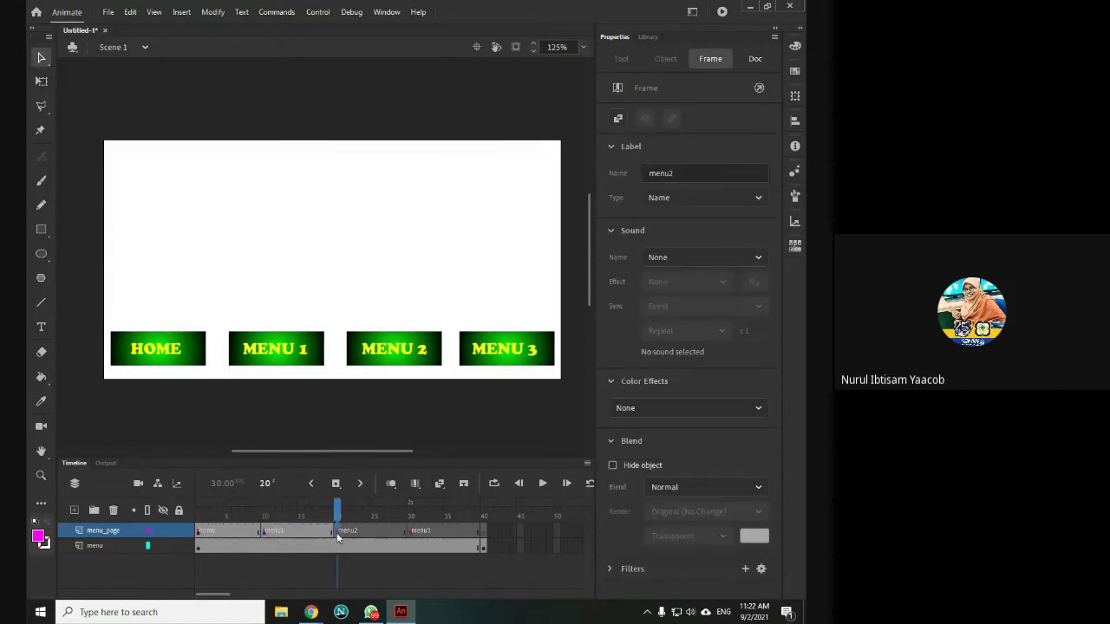
right_click(313, 256)
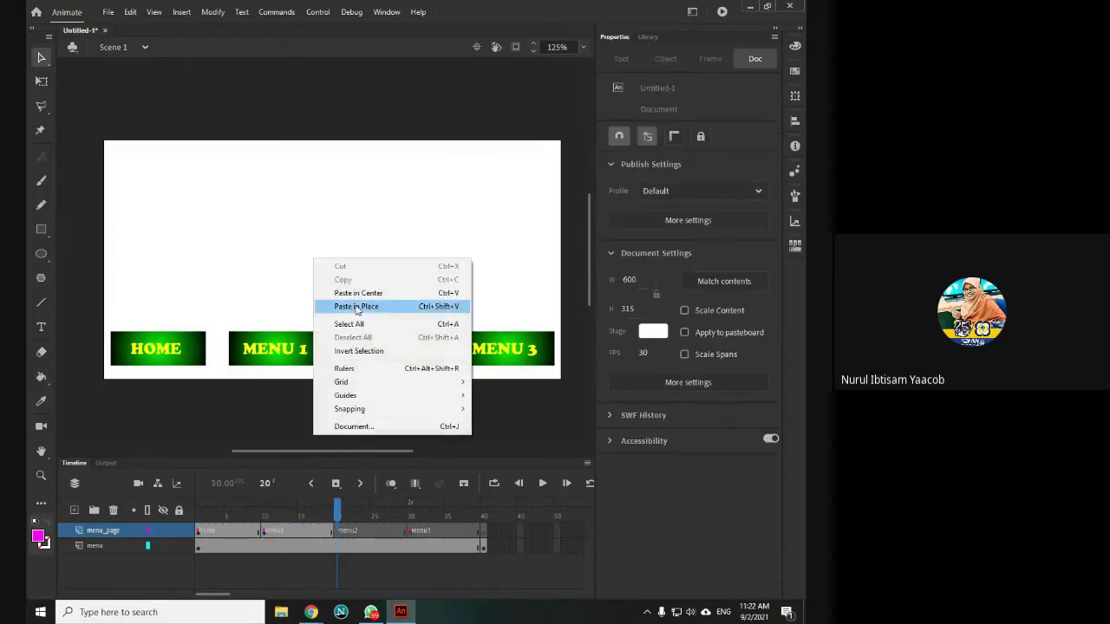
left_click(358, 293)
double_click(327, 257)
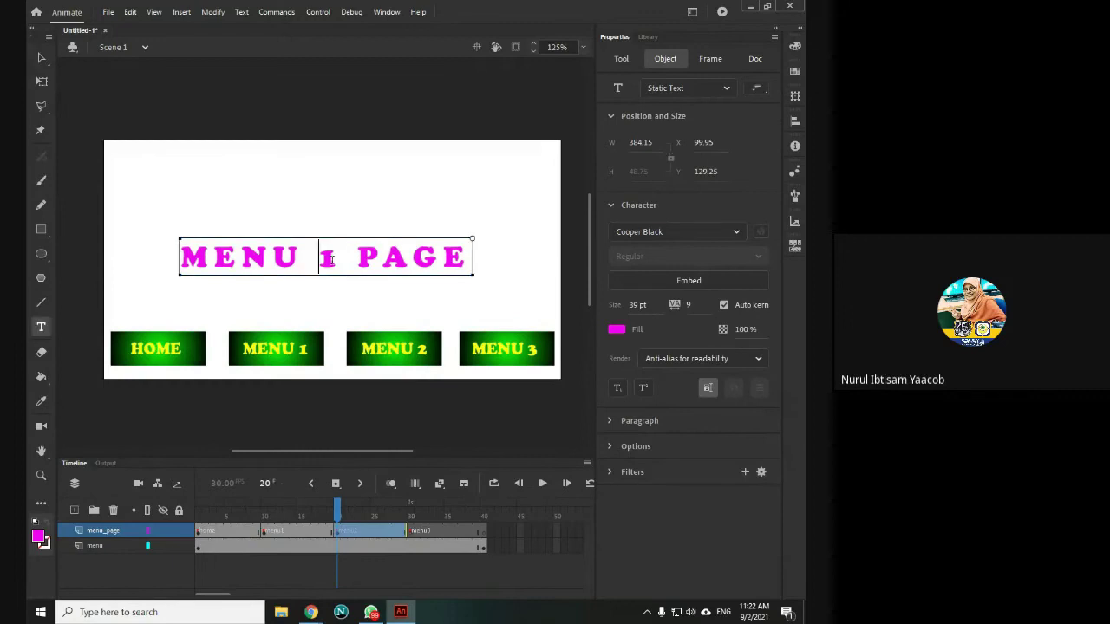
double_click(327, 257)
type("2")
left_click(41, 56)
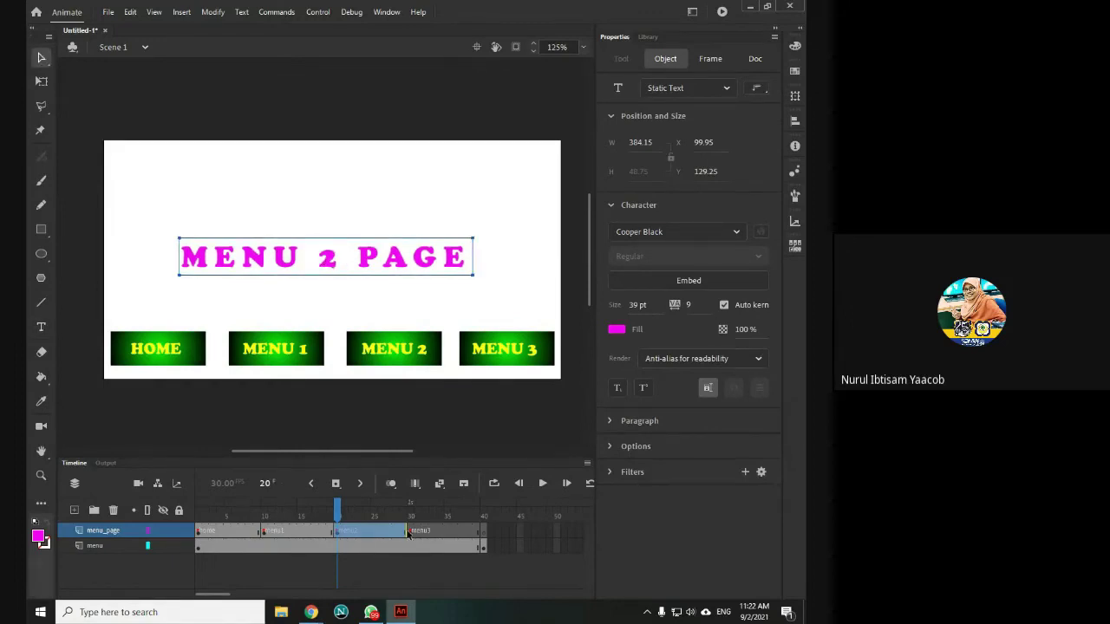
Paste the title text at the same centered position on the menu3 keyframe at frame 30 and change it to "MENU 3 PAGE"
left_click(411, 537)
right_click(304, 247)
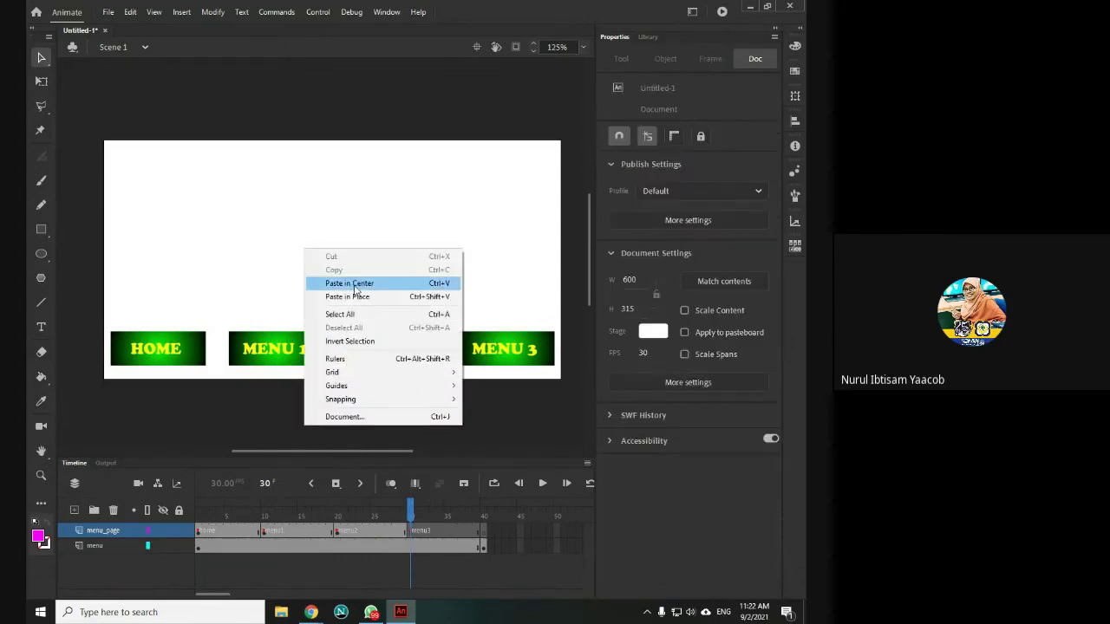
left_click(346, 296)
double_click(327, 256)
double_click(326, 257)
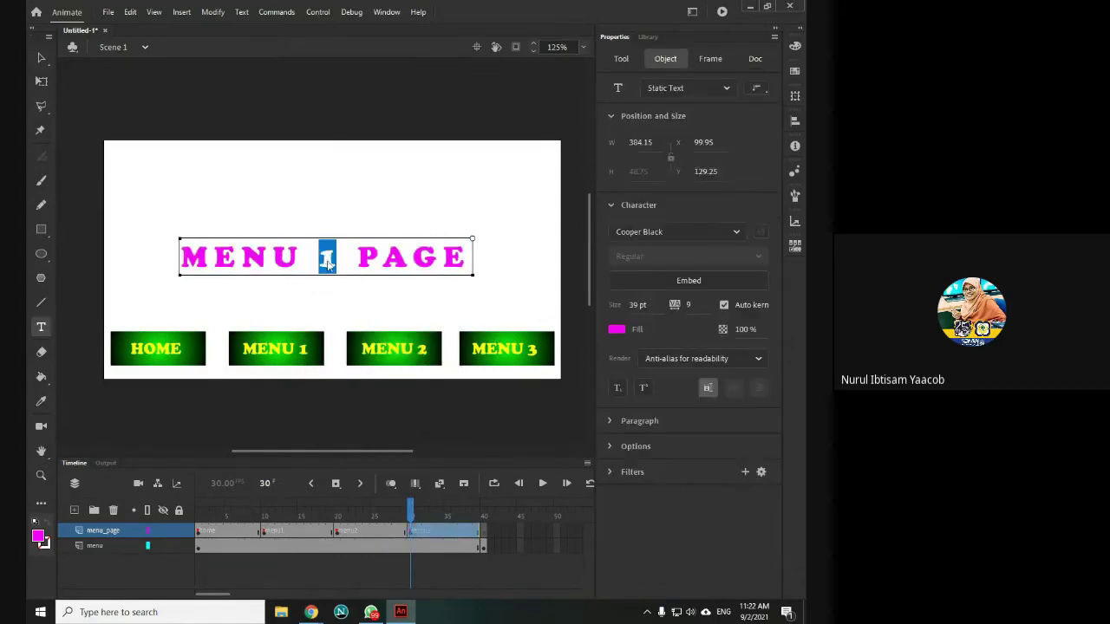
type("3")
left_click(41, 58)
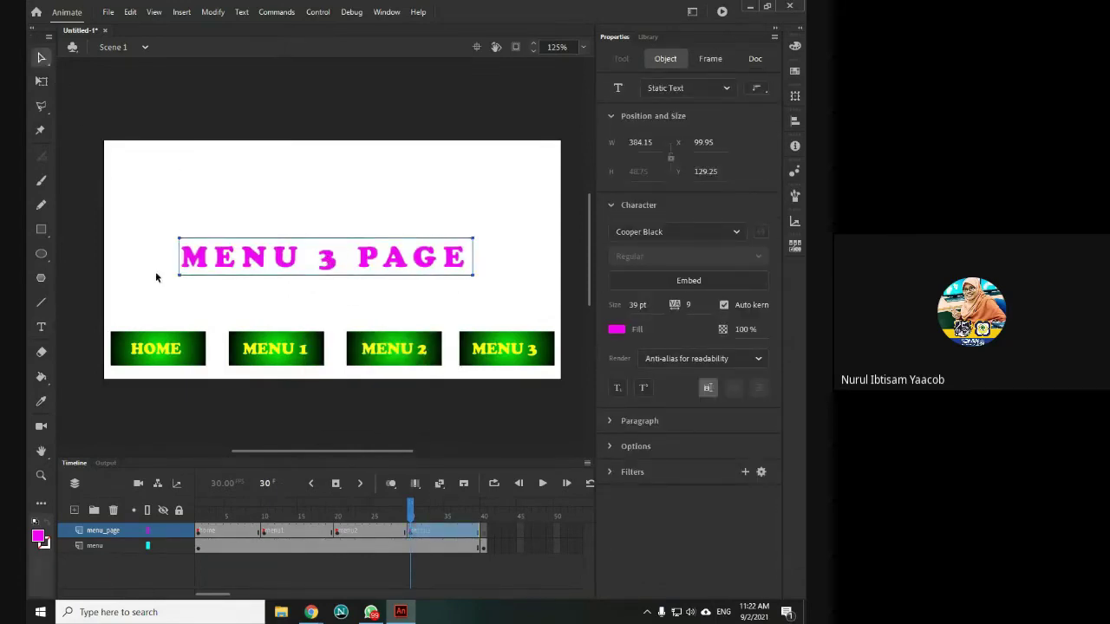
Check the page title on each of the home, menu1, menu2 and menu3 keyframes
left_click(198, 534)
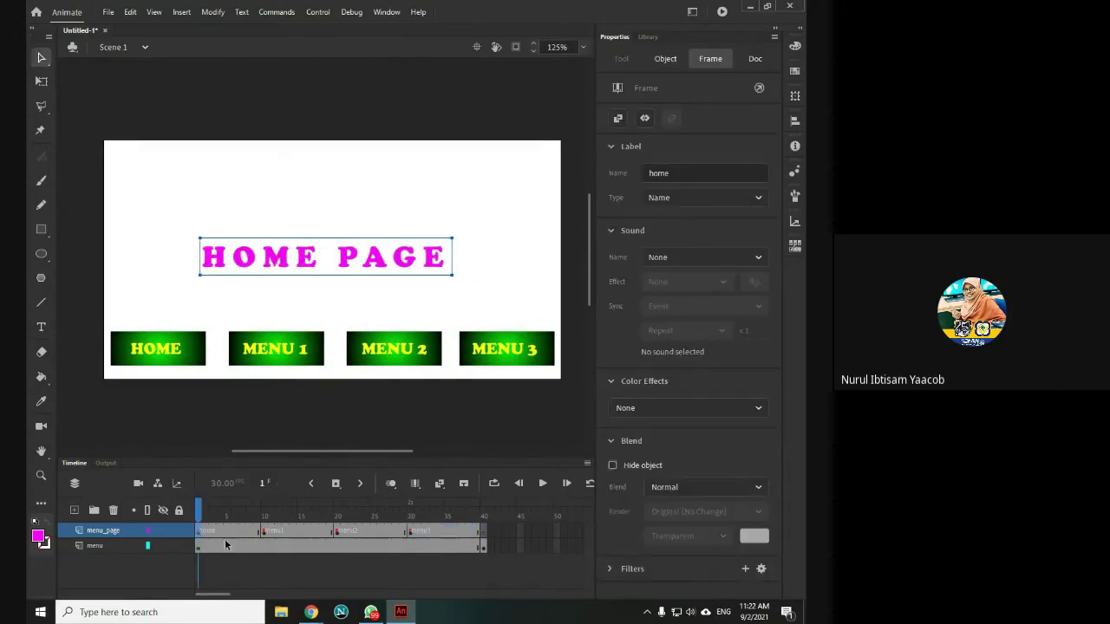
left_click(264, 531)
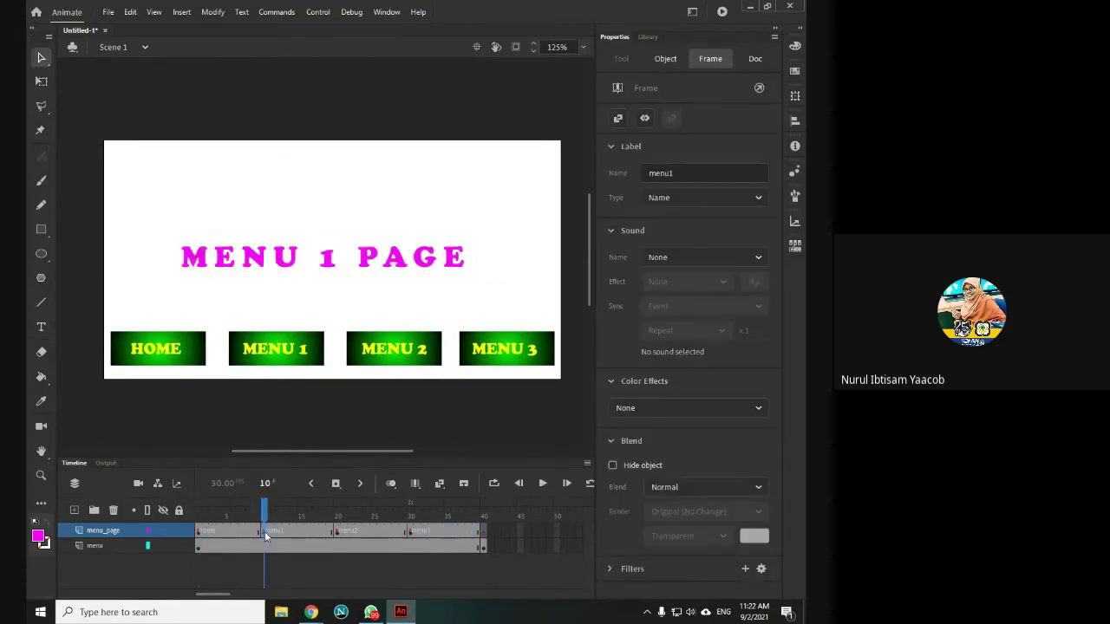
left_click(337, 531)
left_click(411, 531)
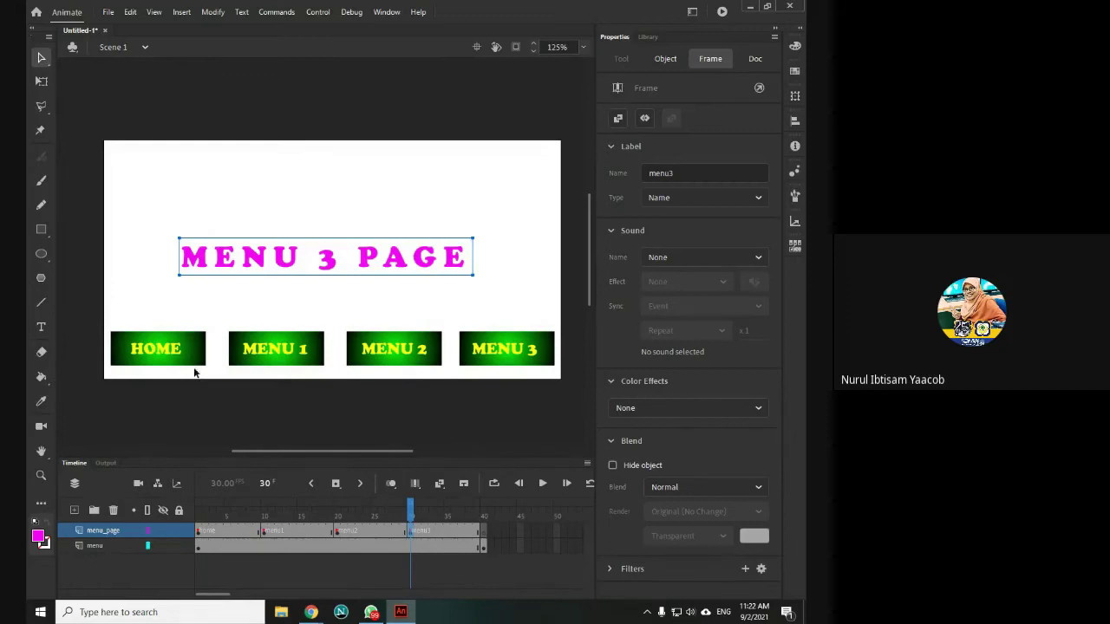
left_click(86, 253)
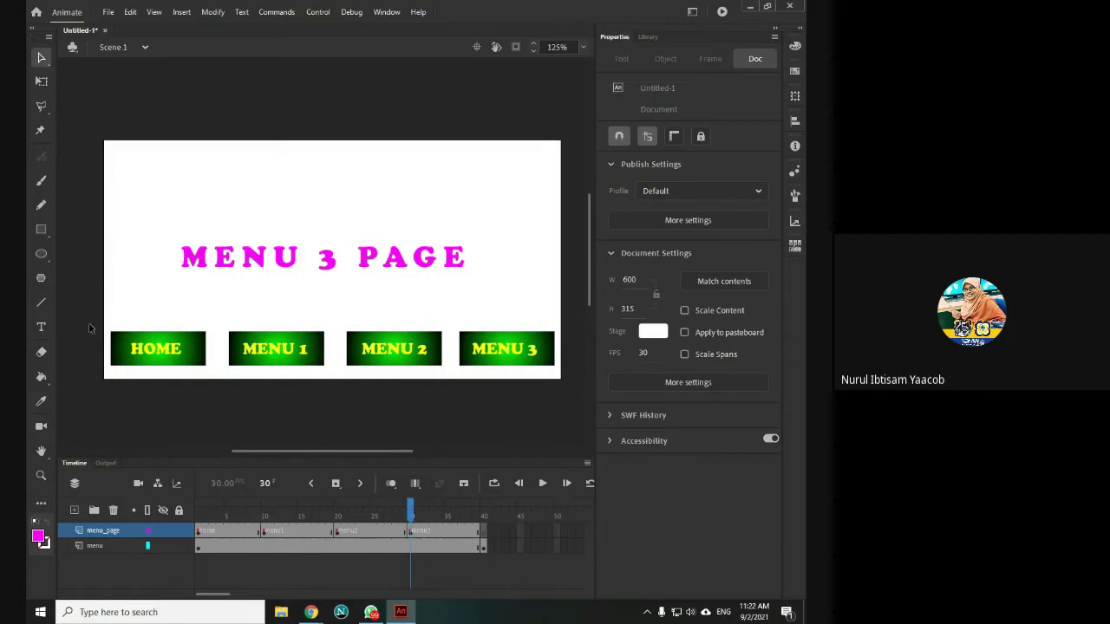
left_click_drag(88, 313, 219, 388)
right_click(189, 353)
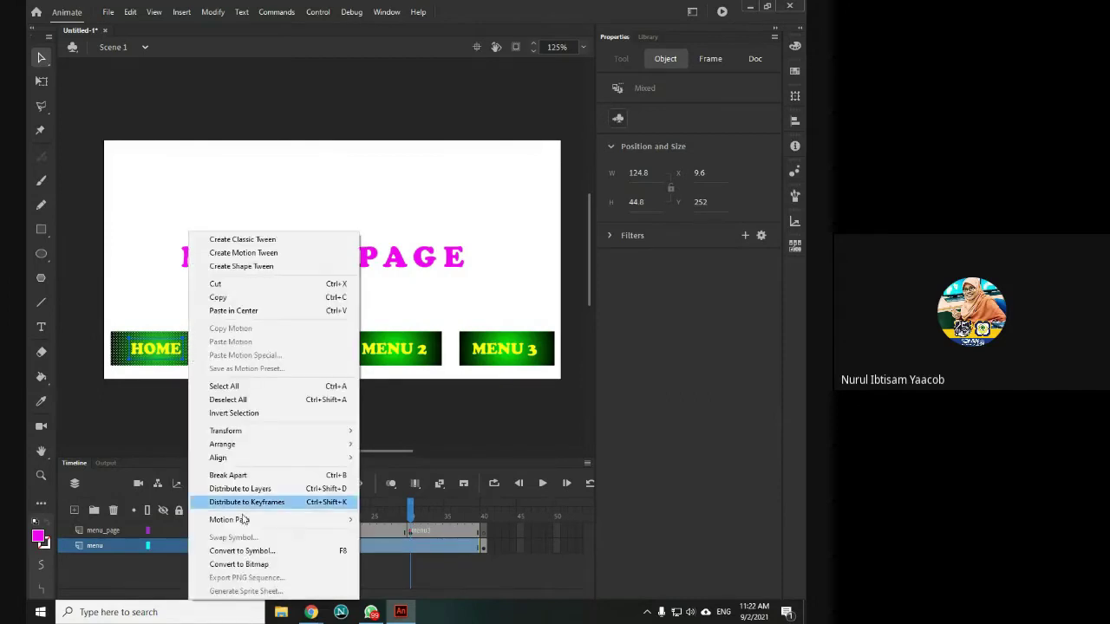
left_click(96, 385)
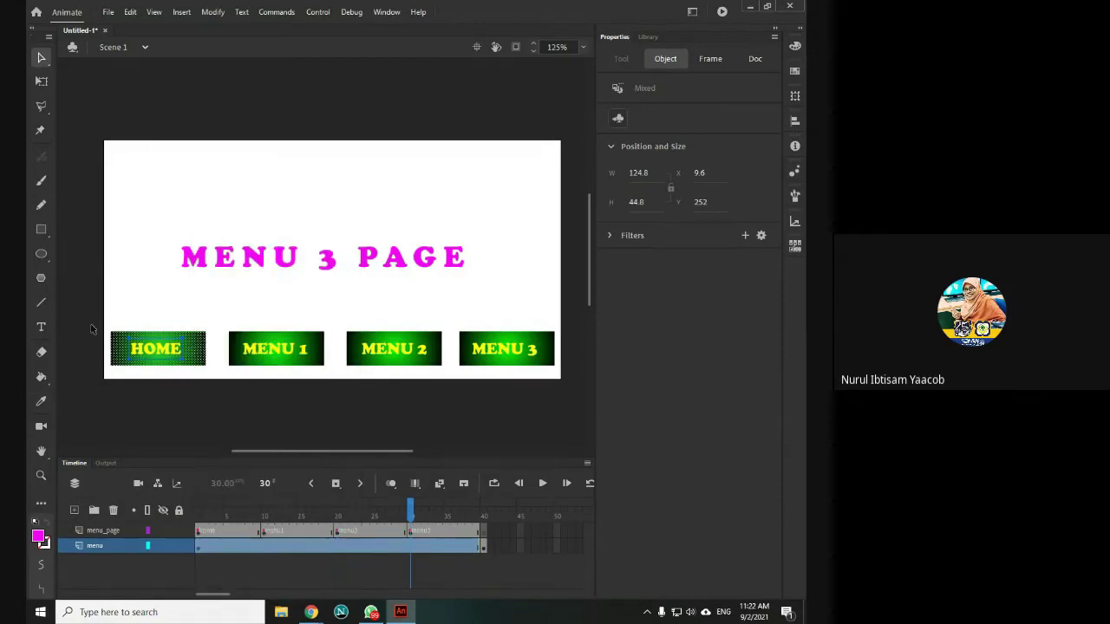
Convert the HOME rectangle together with its text into a symbol of type Button, keeping the default name
left_click_drag(85, 309, 216, 391)
right_click(189, 356)
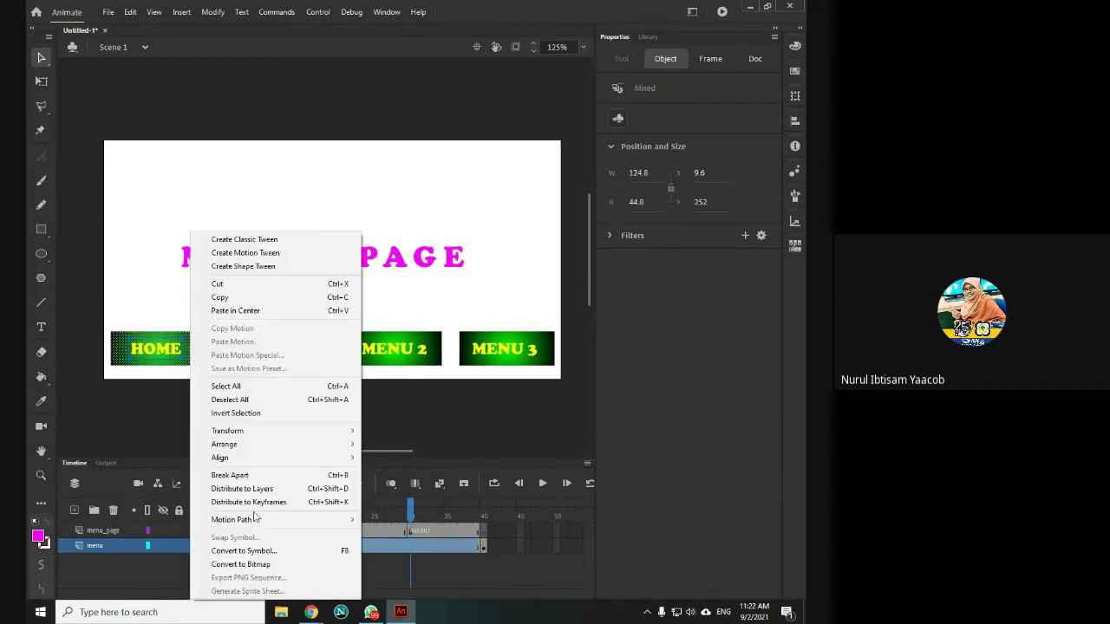
left_click(244, 551)
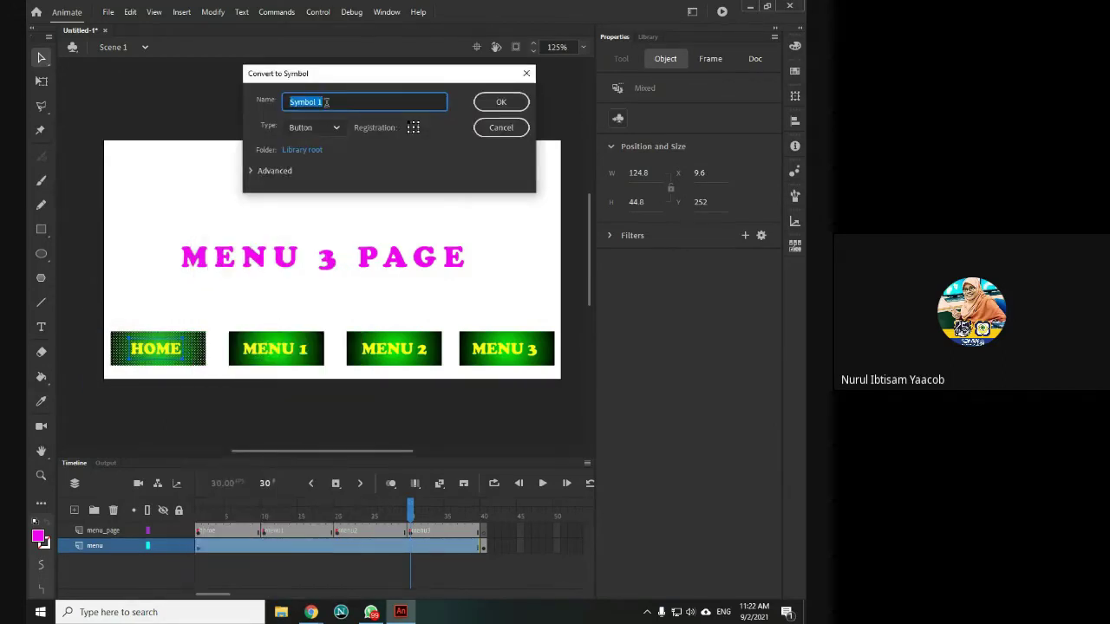
left_click(336, 129)
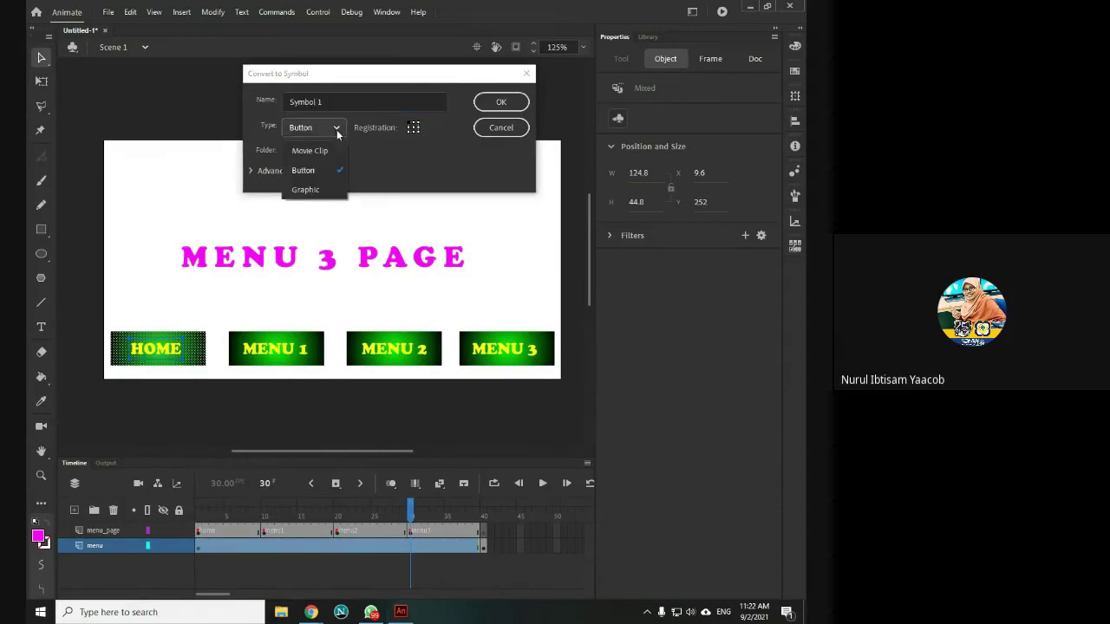
left_click(326, 169)
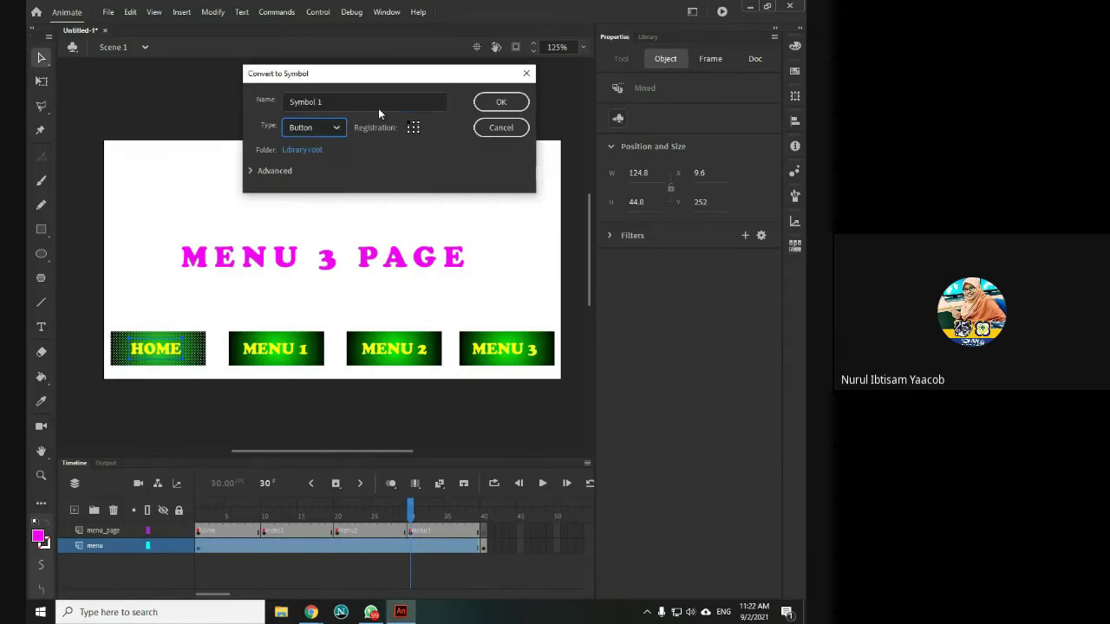
left_click(501, 103)
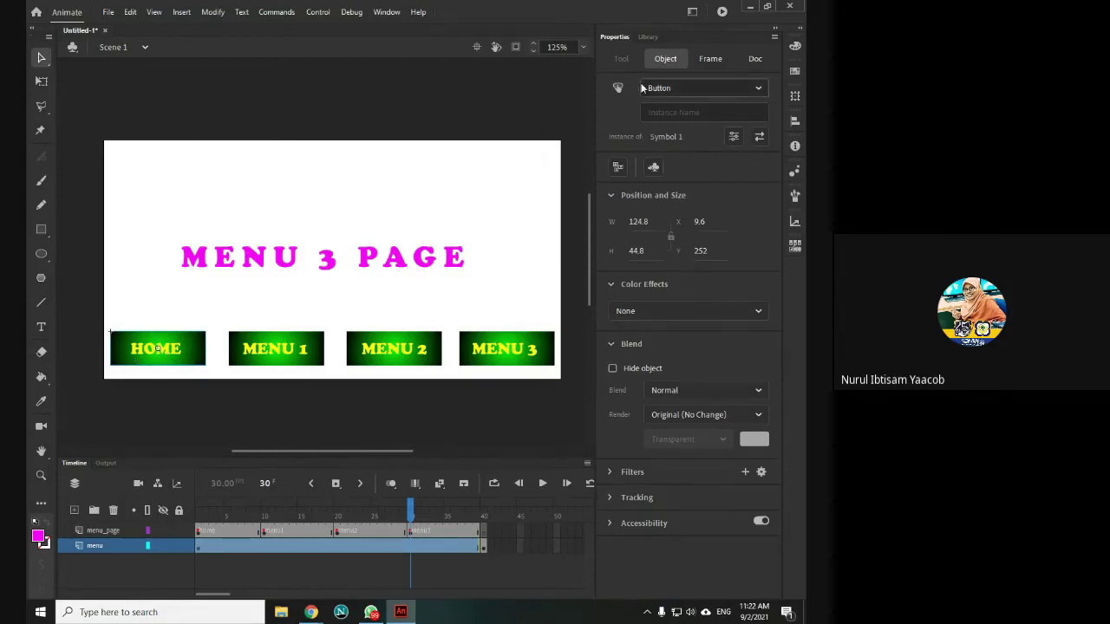
Inspect the HOME button symbol in the library and open its name for editing, leaving the name as it is
left_click(650, 36)
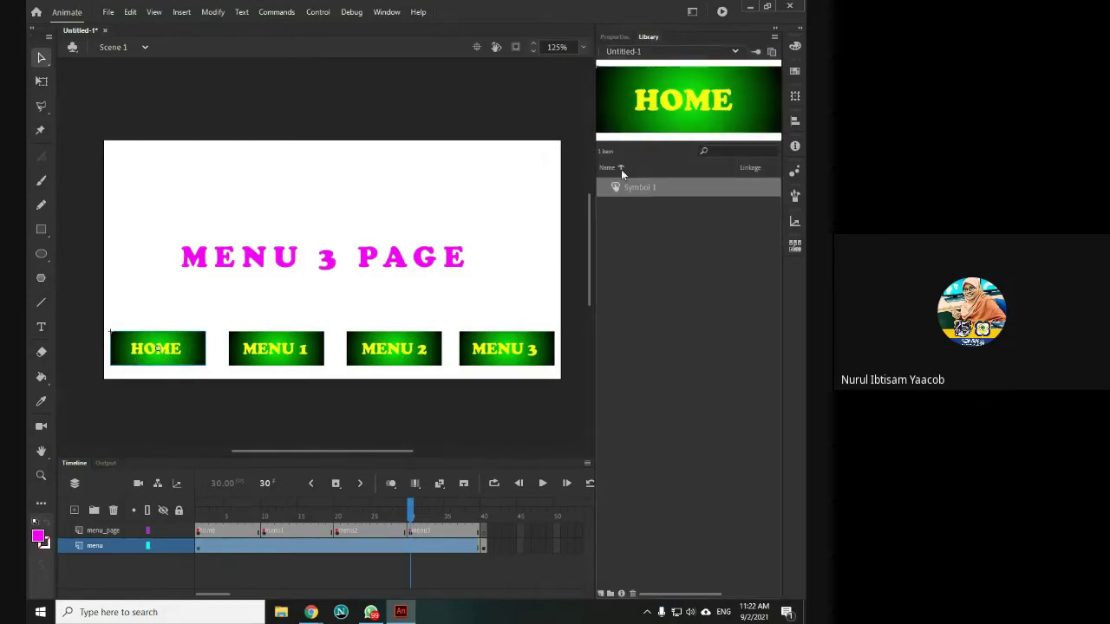
left_click(615, 37)
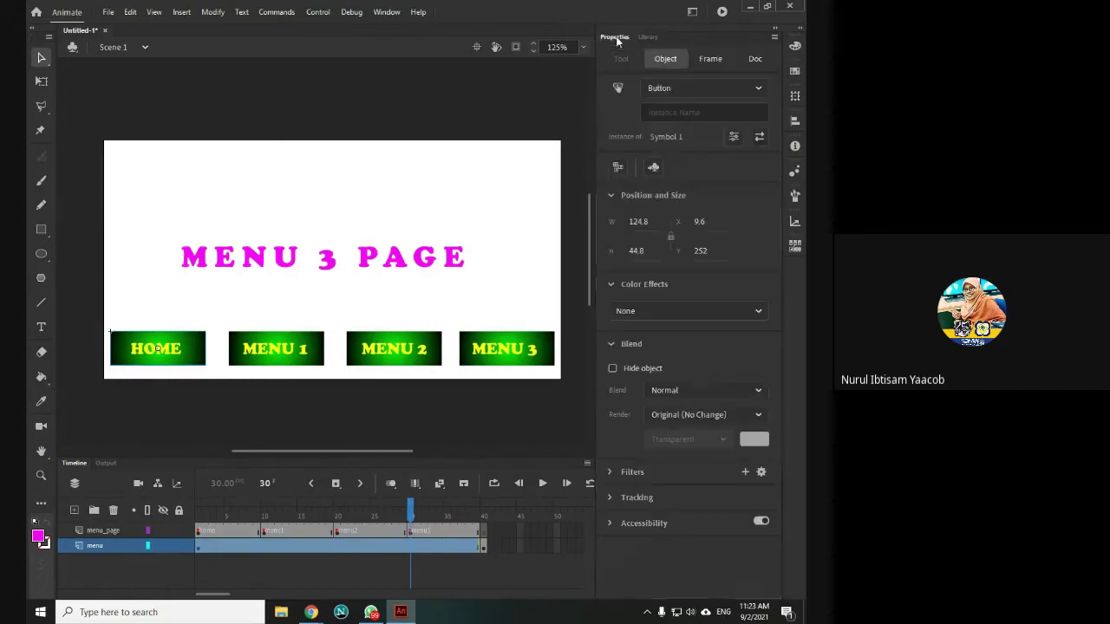
left_click(647, 36)
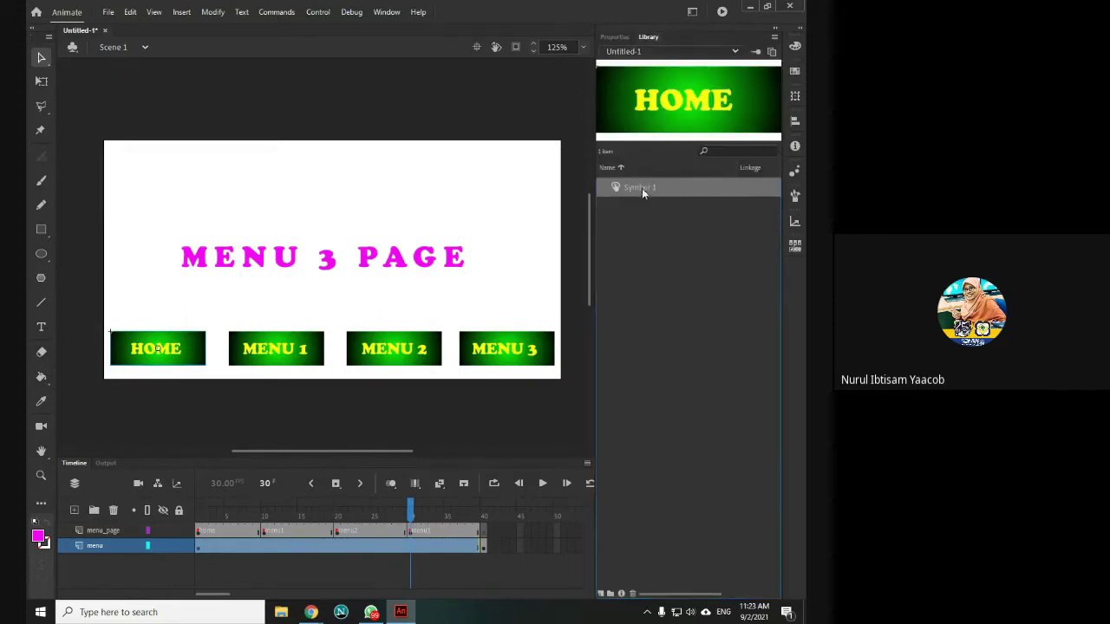
double_click(643, 187)
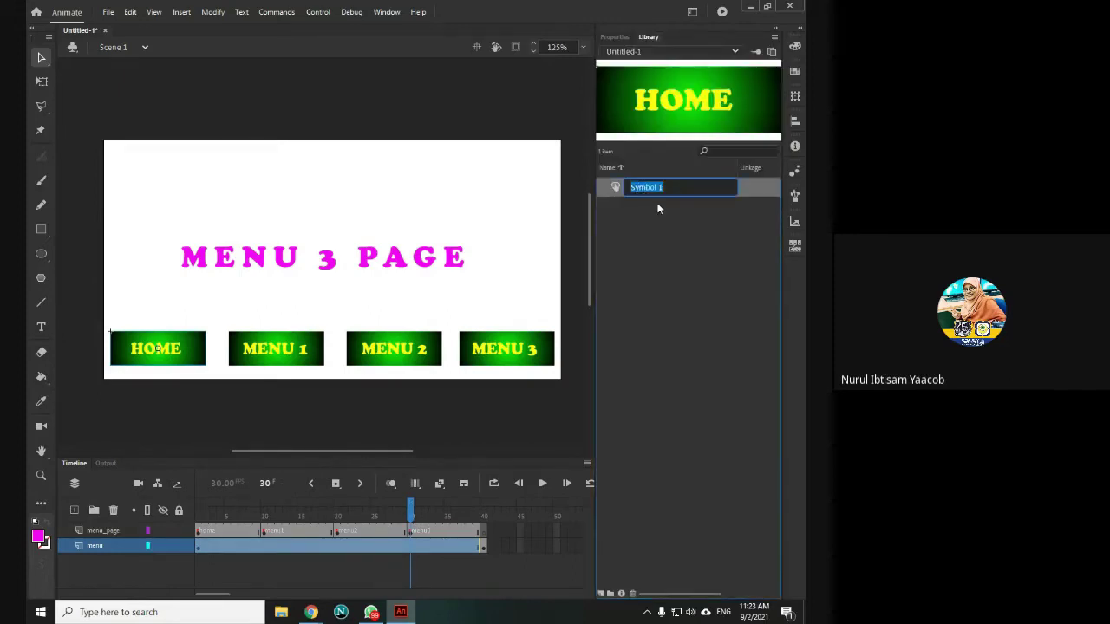
left_click(571, 118)
left_click(614, 36)
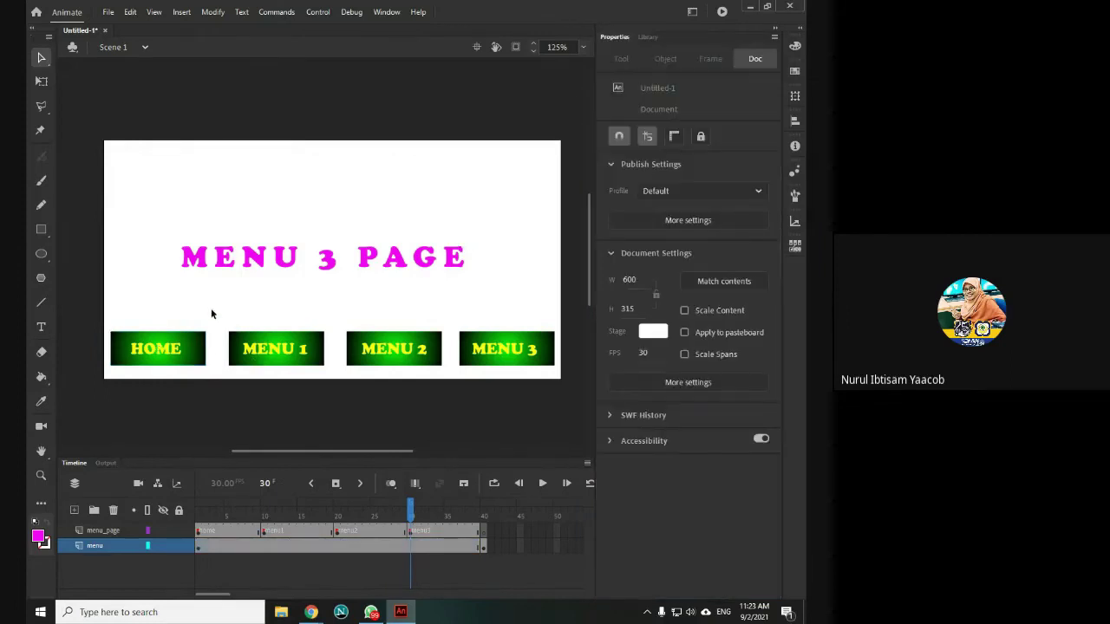
Convert the MENU 1 rectangle together with its text into a Button symbol, keeping the default name
left_click_drag(217, 308, 338, 399)
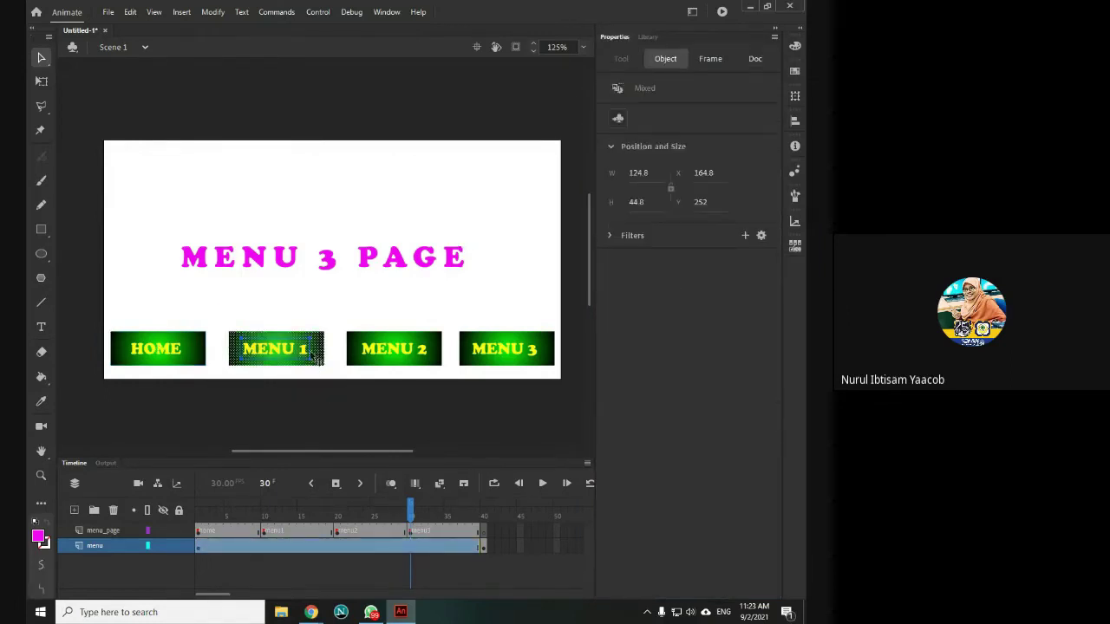
right_click(311, 356)
left_click(373, 550)
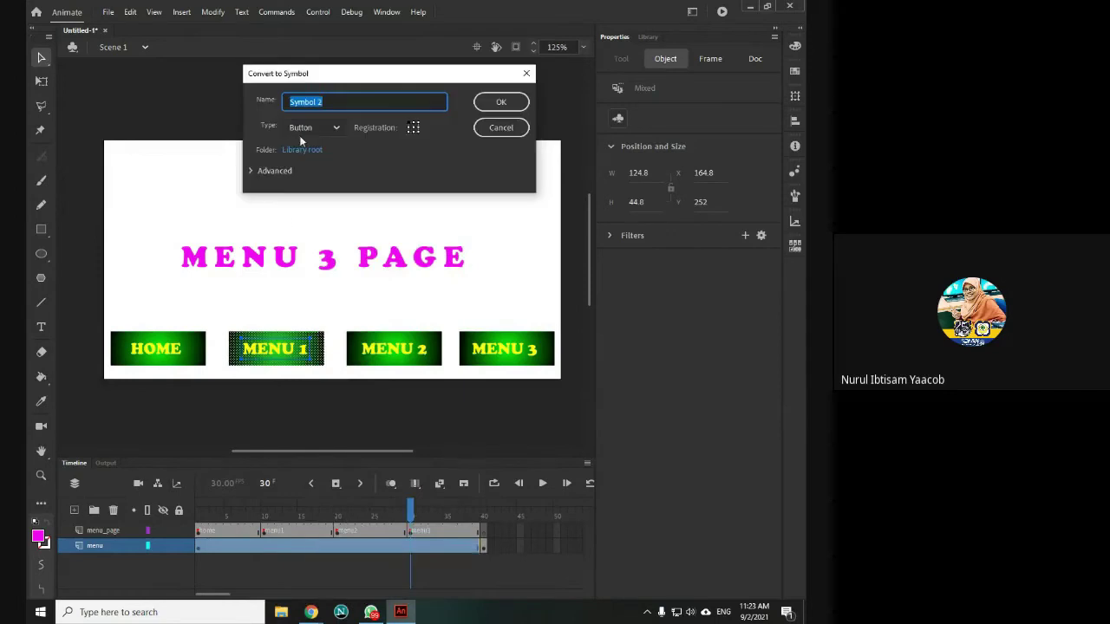
left_click(501, 102)
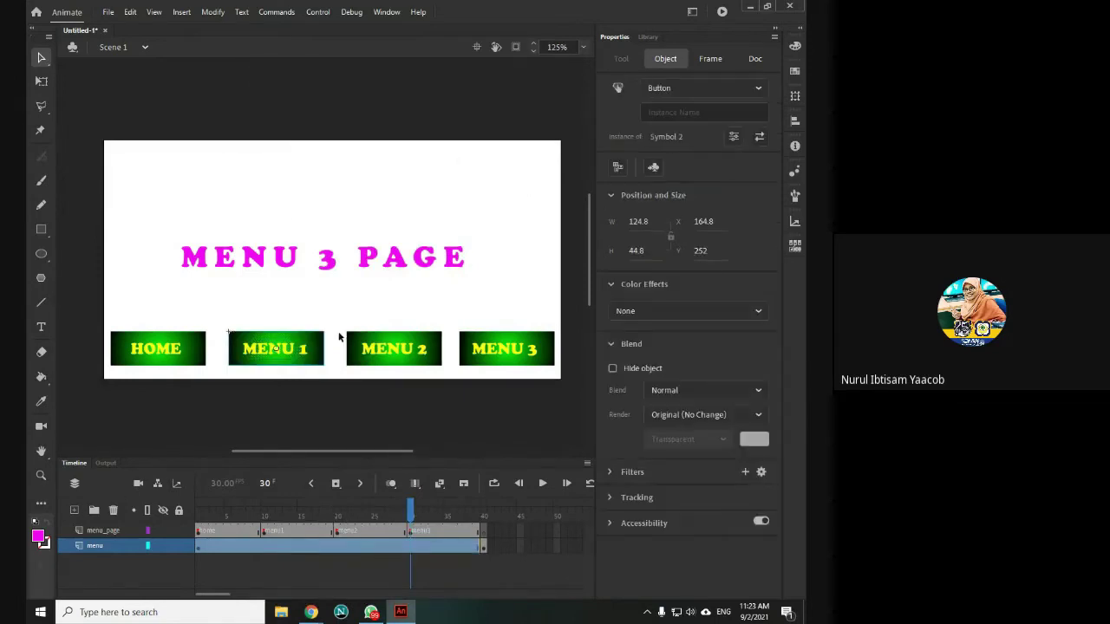
Convert the MENU 2 rectangle together with its text into a Button symbol, keeping the default name
left_click_drag(335, 314, 454, 392)
right_click(420, 359)
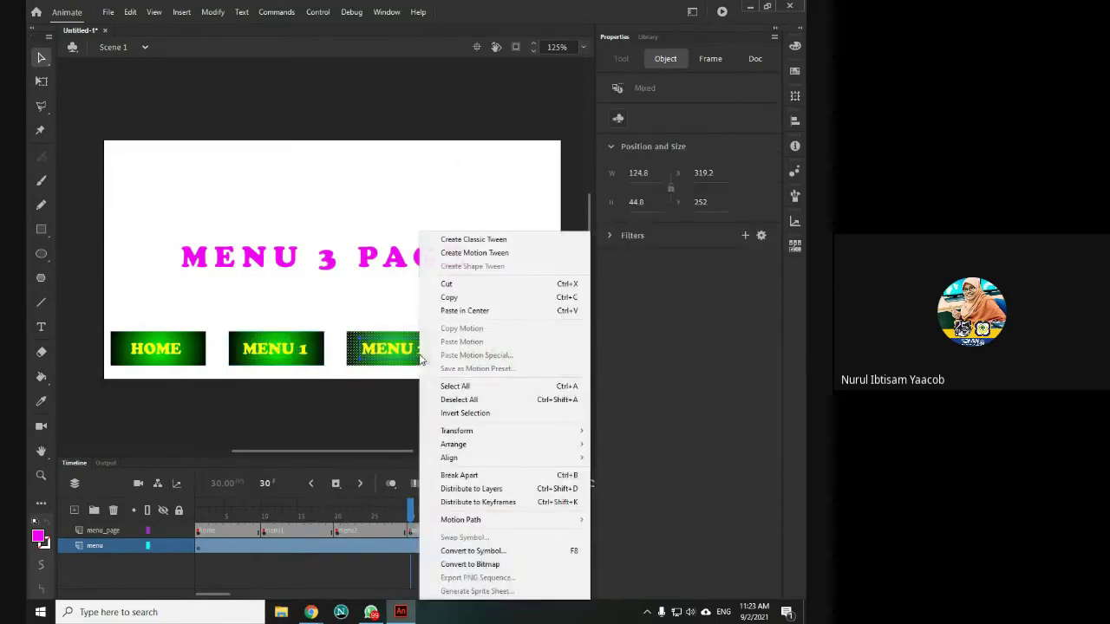
left_click(468, 550)
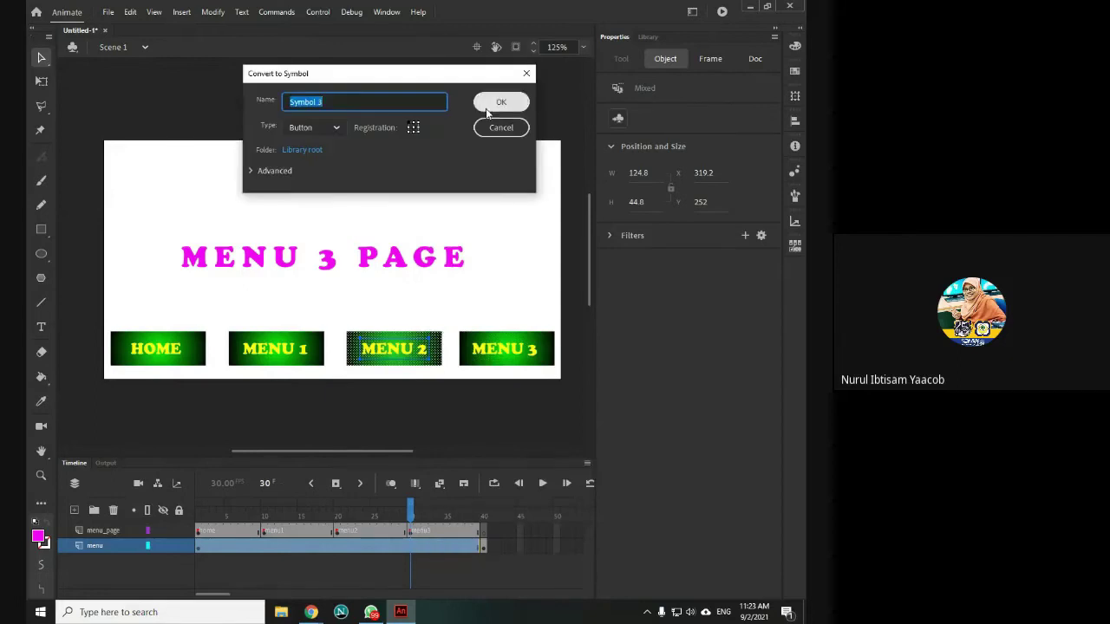
left_click(500, 102)
Convert the MENU 3 rectangle together with its text into a Button symbol, keeping the default name
left_click_drag(449, 310, 555, 397)
right_click(500, 350)
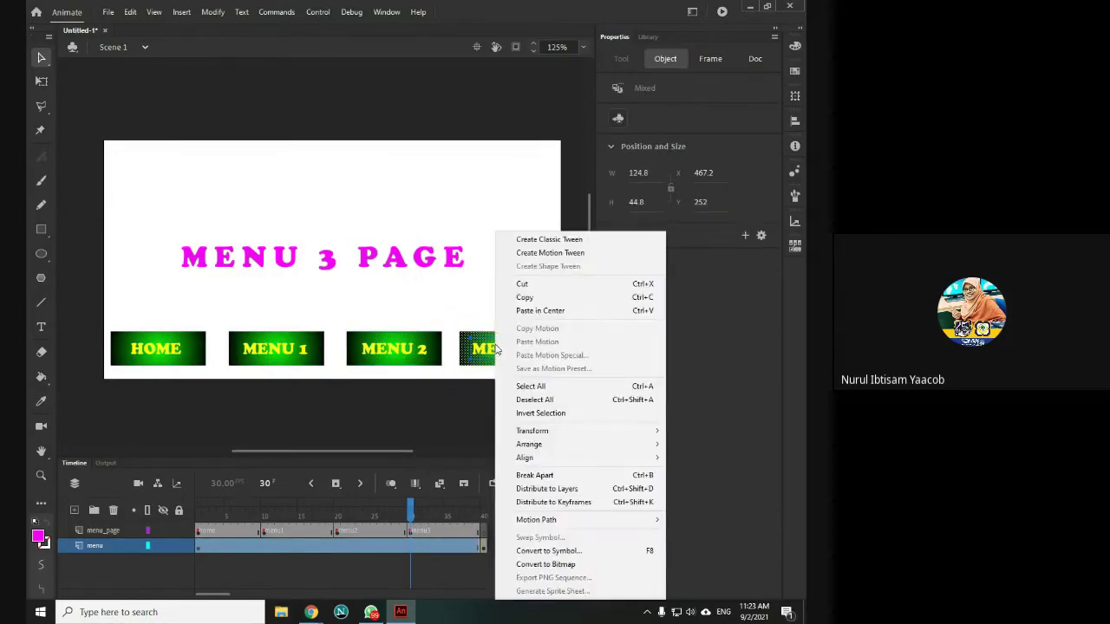
left_click(548, 556)
left_click(483, 102)
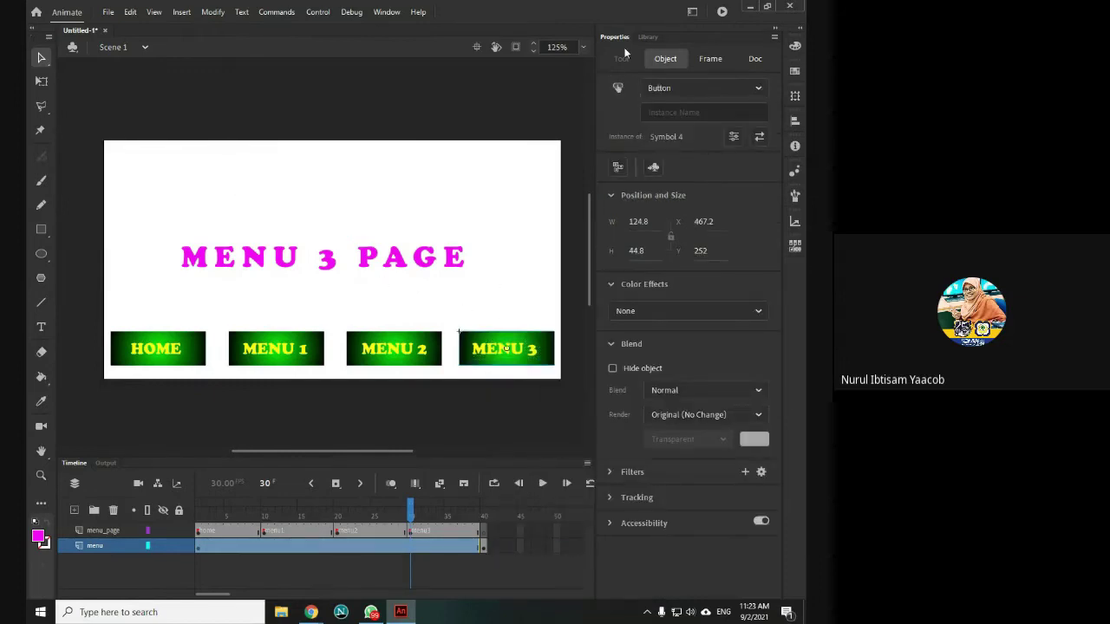
Check the button symbols in the library and the instance properties of each of the four buttons on the stage
left_click(647, 37)
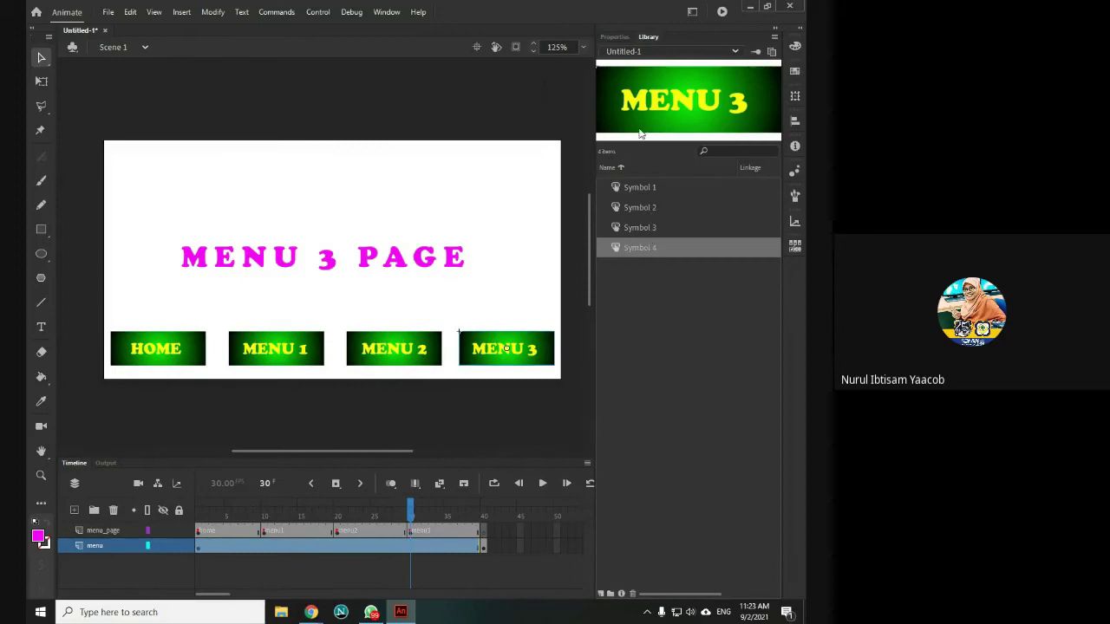
left_click(614, 37)
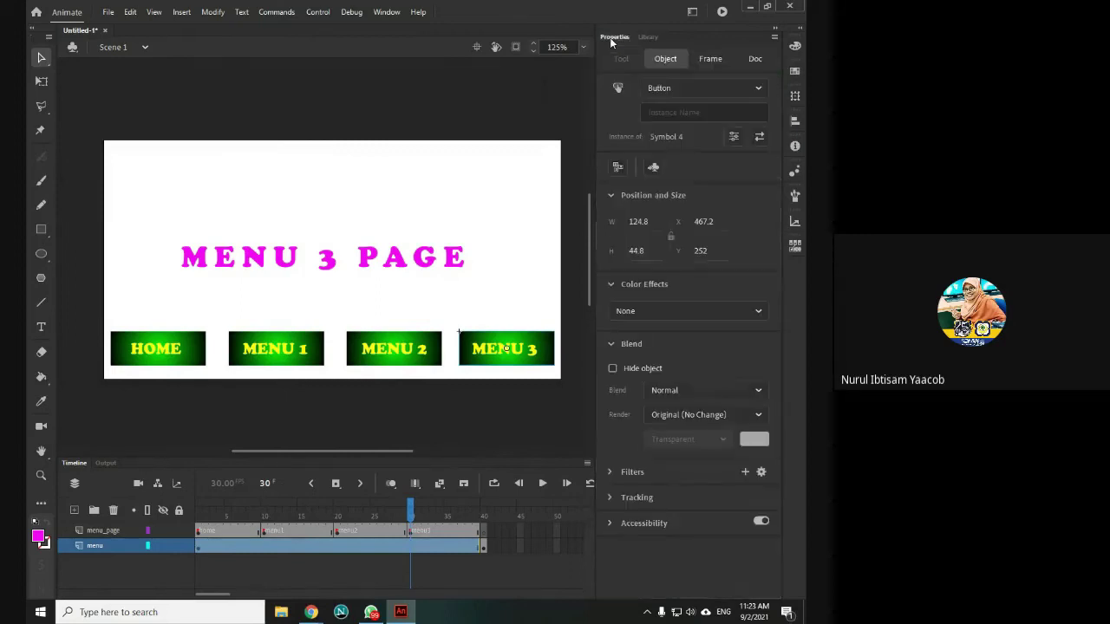
left_click(513, 238)
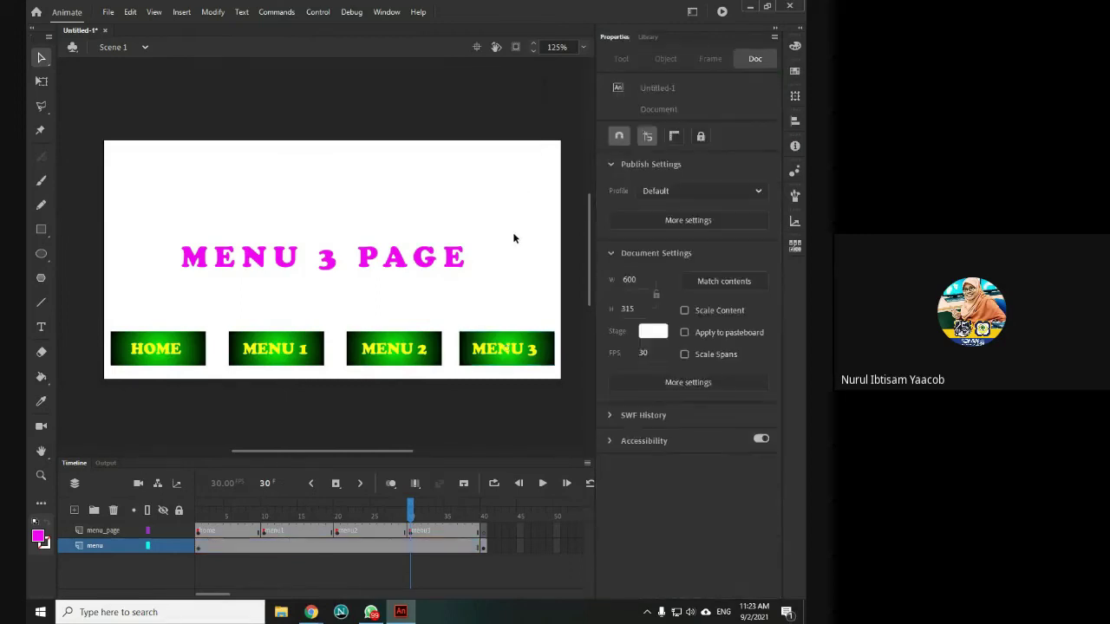
left_click(196, 352)
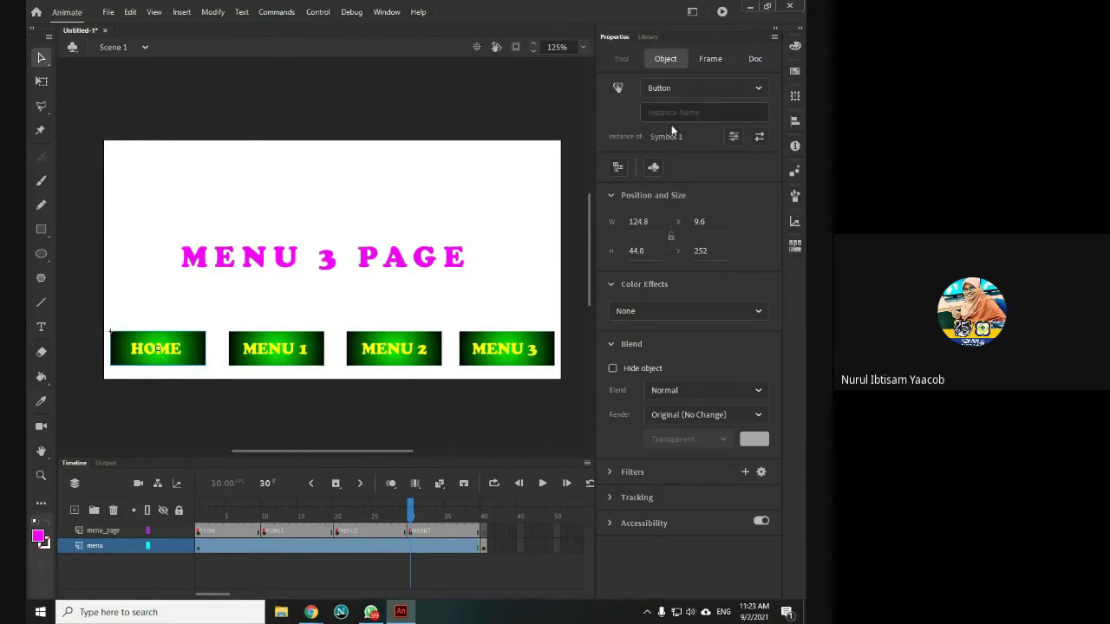
left_click(262, 349)
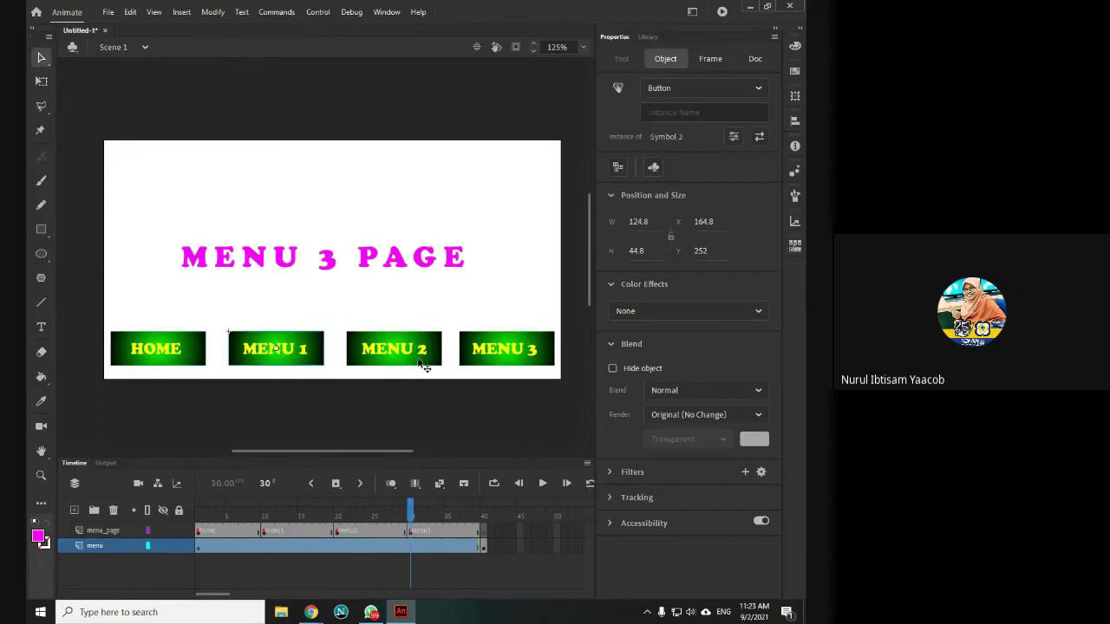
left_click(423, 363)
left_click(484, 358)
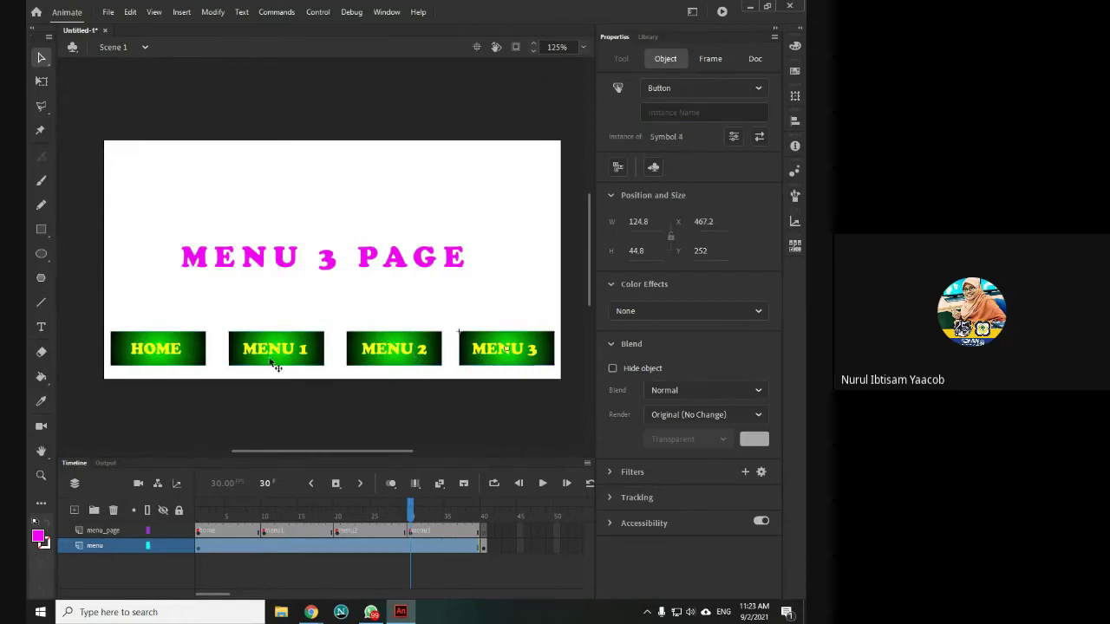
Give the HOME button on the stage the instance name homeBTN
left_click(185, 359)
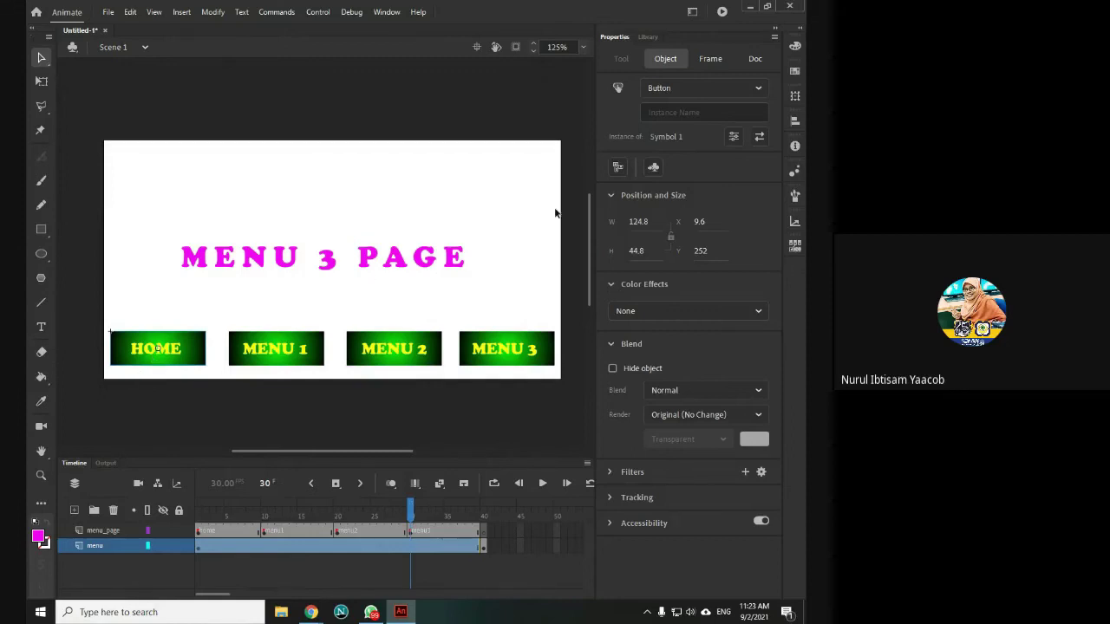
left_click(653, 111)
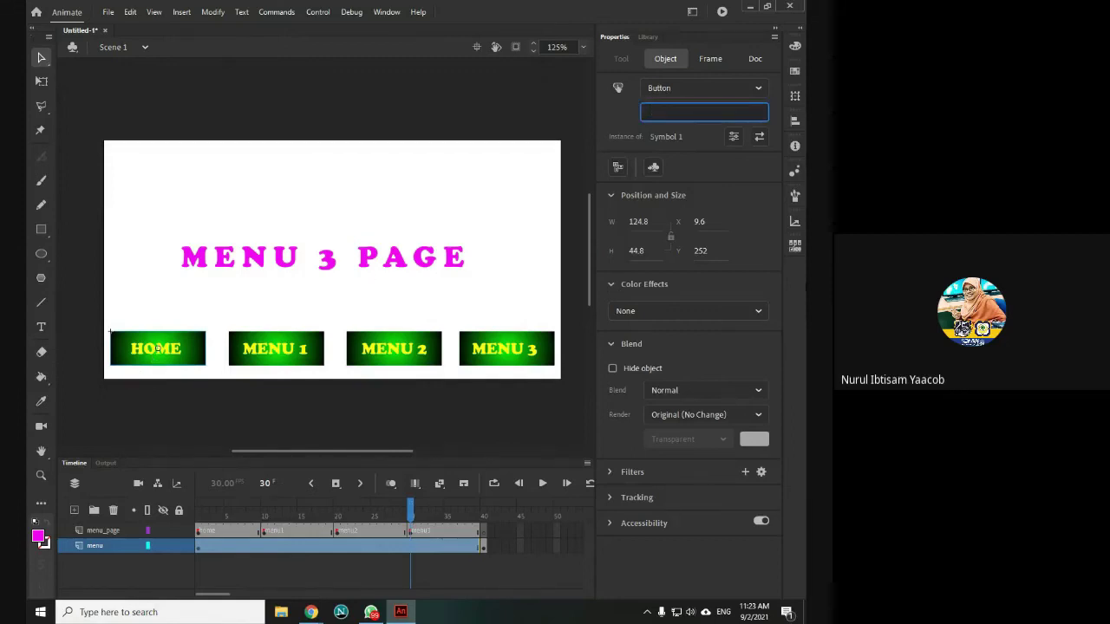
type("homeBTN")
key("Return")
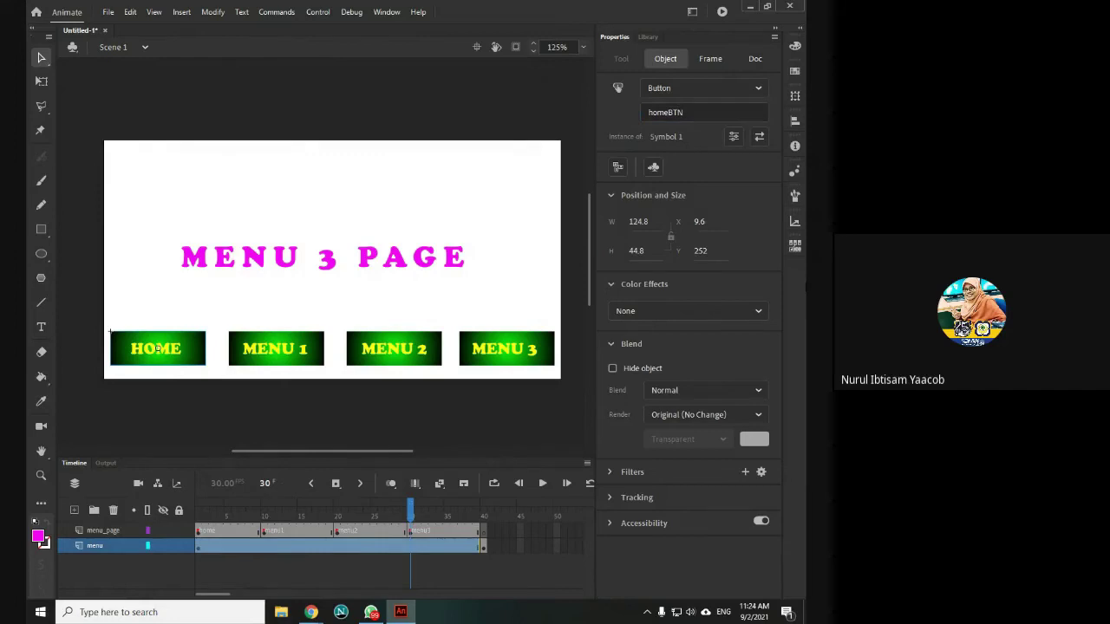
Give the MENU 1 button on the stage the instance name menu1BTN
left_click(286, 357)
left_click(694, 112)
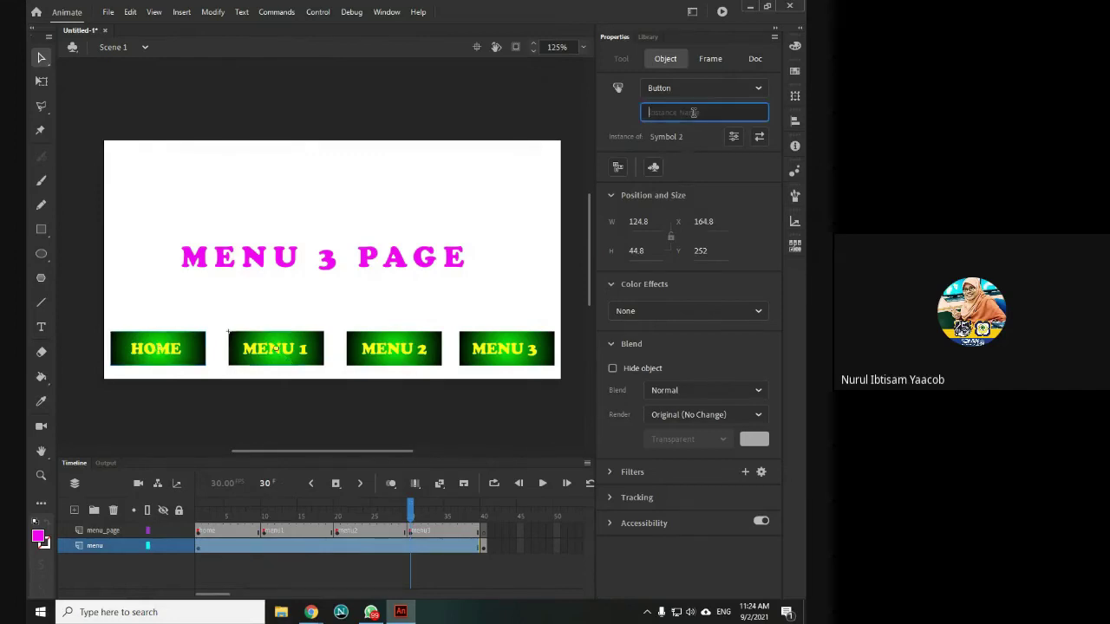
type("me")
key("BackSpace")
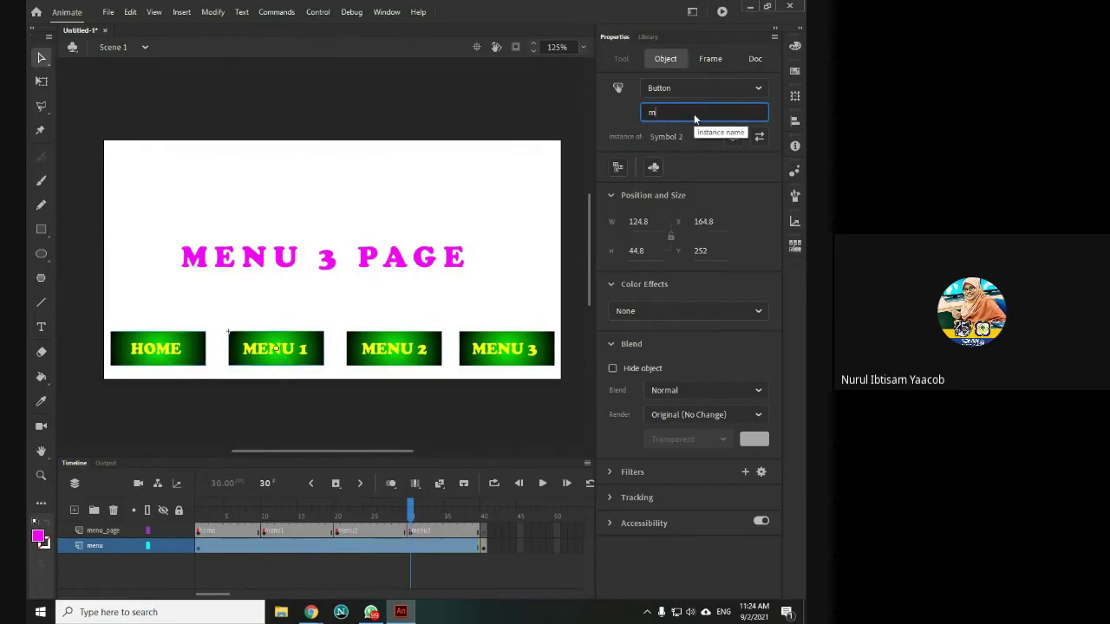
type("enu1BTN")
key("Return")
Give the MENU 2 button on the stage the instance name menu2BTN
left_click(410, 354)
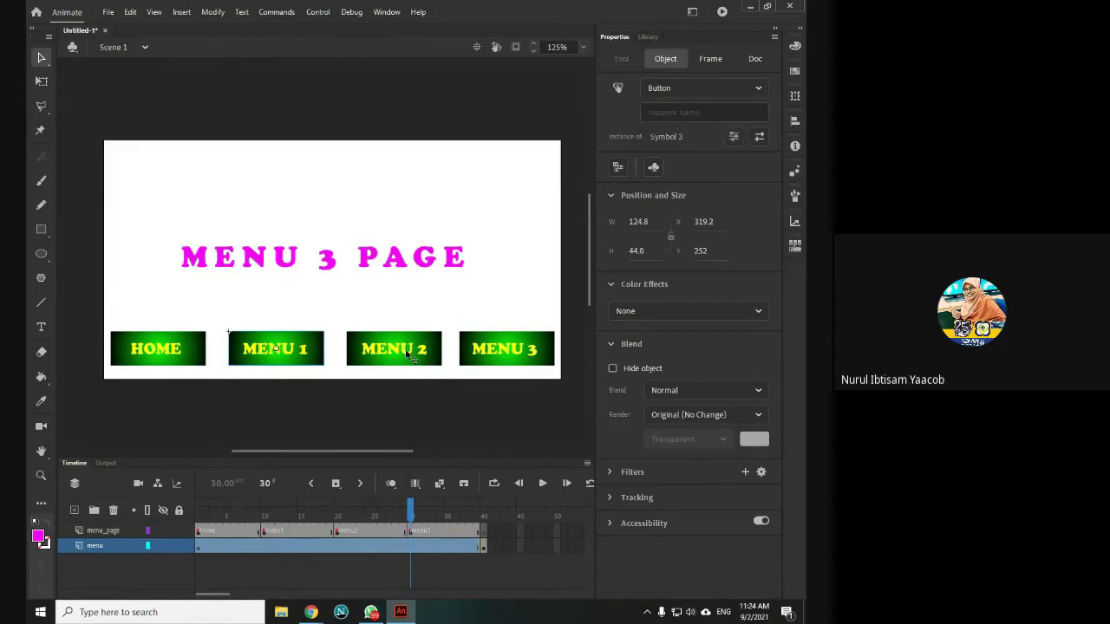
left_click(667, 111)
type("menu2BTN")
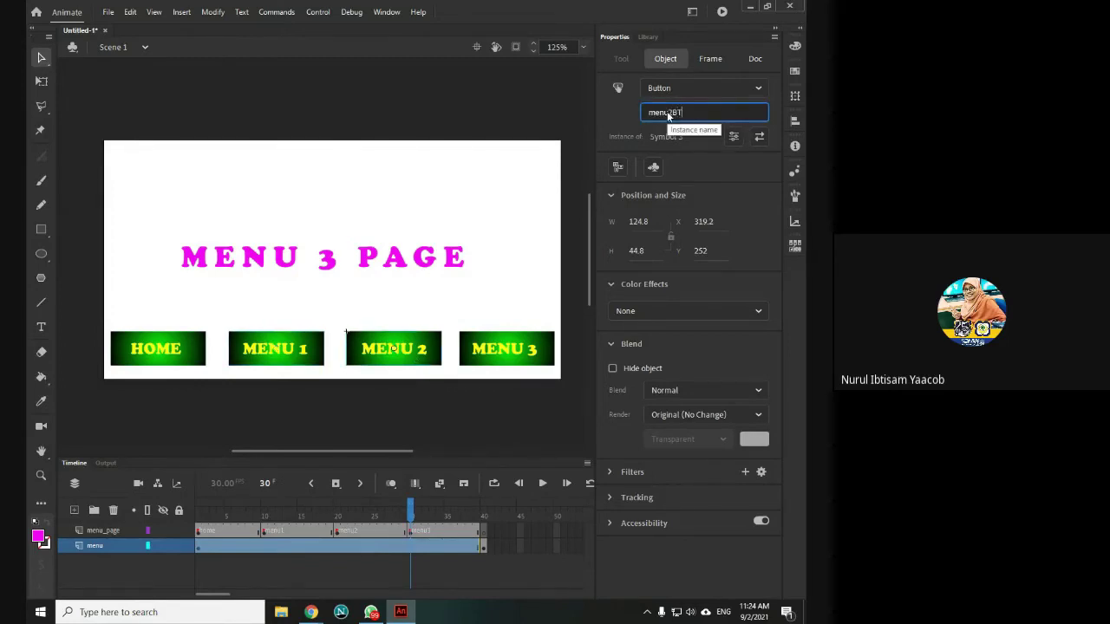
key("Return")
Give the MENU 3 button on the stage the instance name menu3BTN
key("Tab")
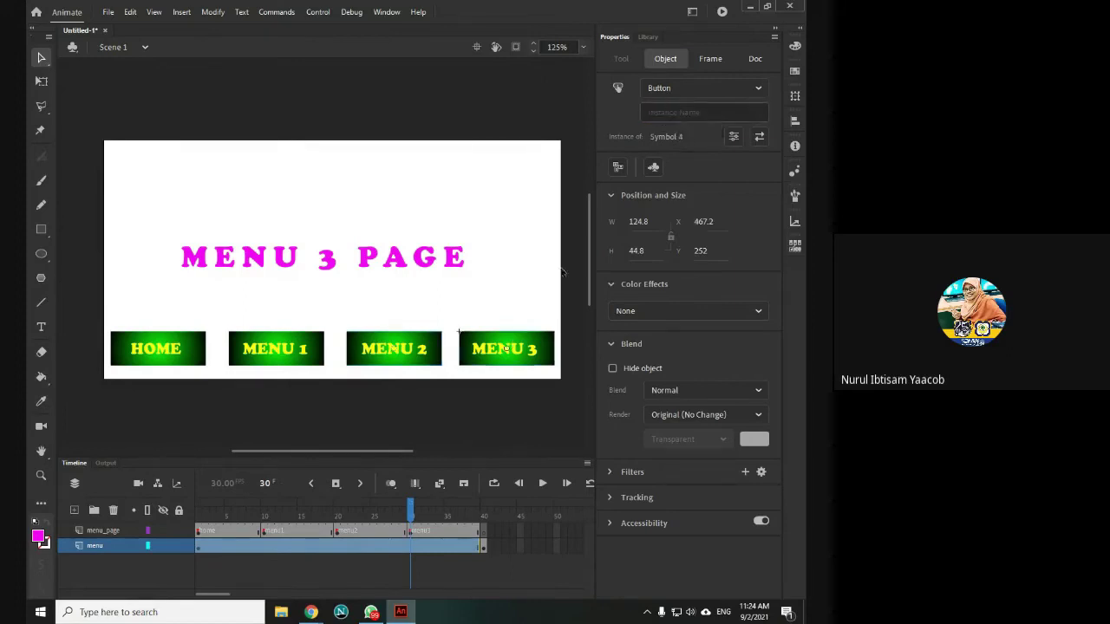
left_click(669, 113)
type("menu")
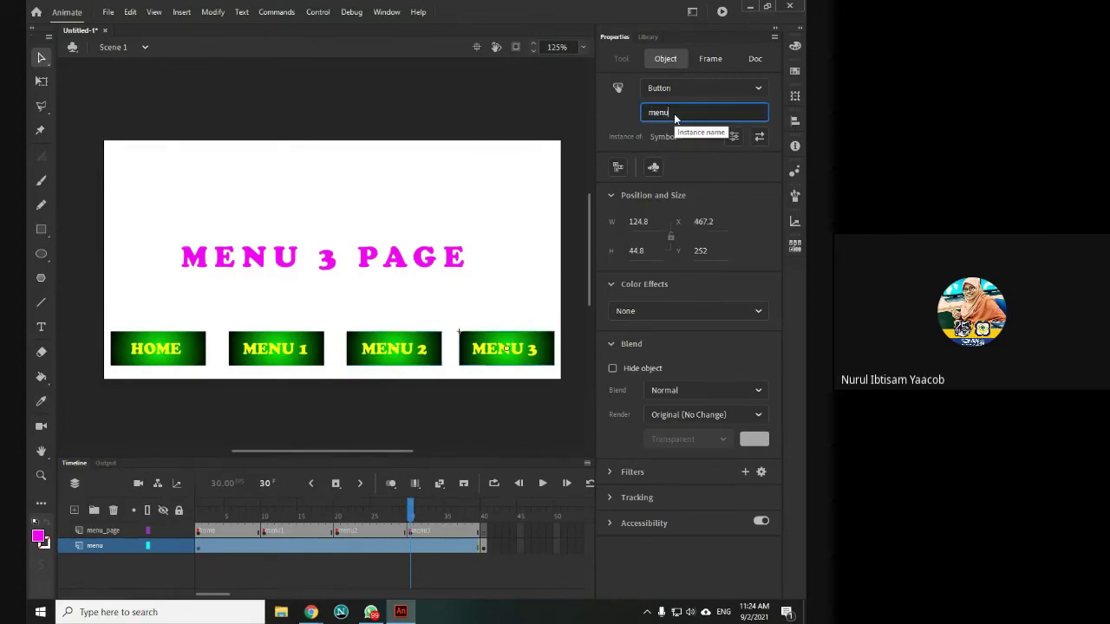
type("3BTN")
key("Return")
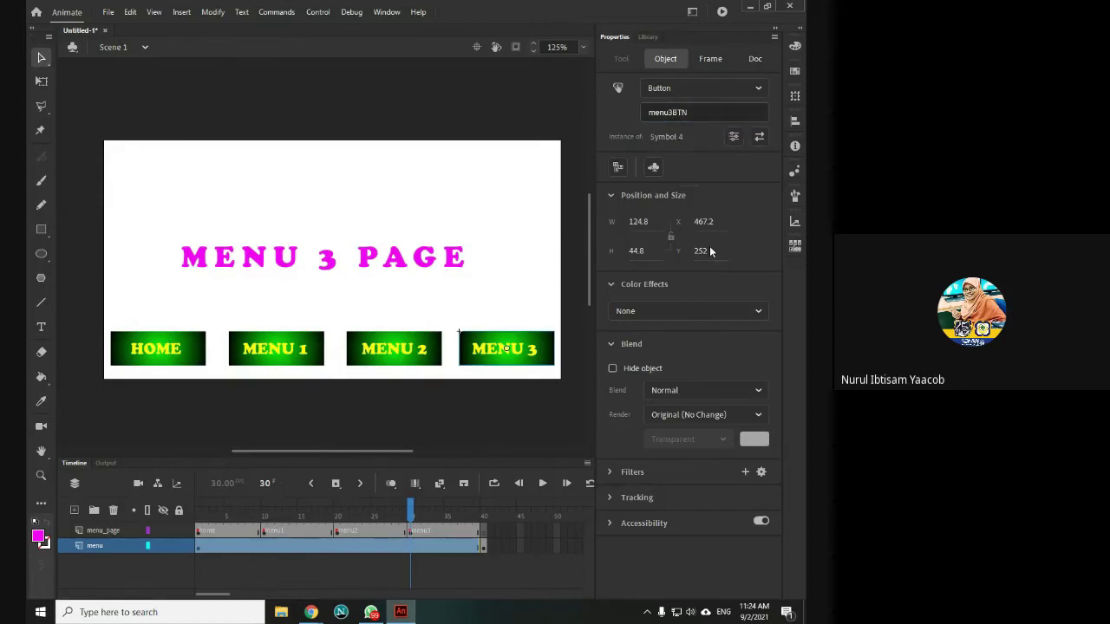
Test the movie to see how the pages play without any script, and close the preview
left_click(574, 339)
key("ctrl+Return")
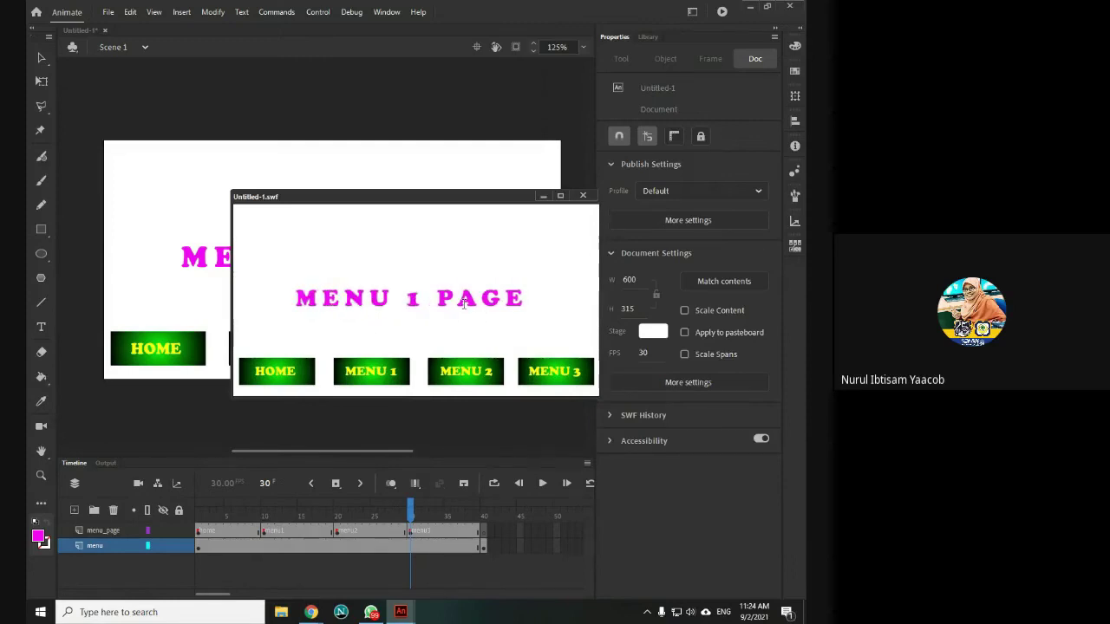
left_click(583, 195)
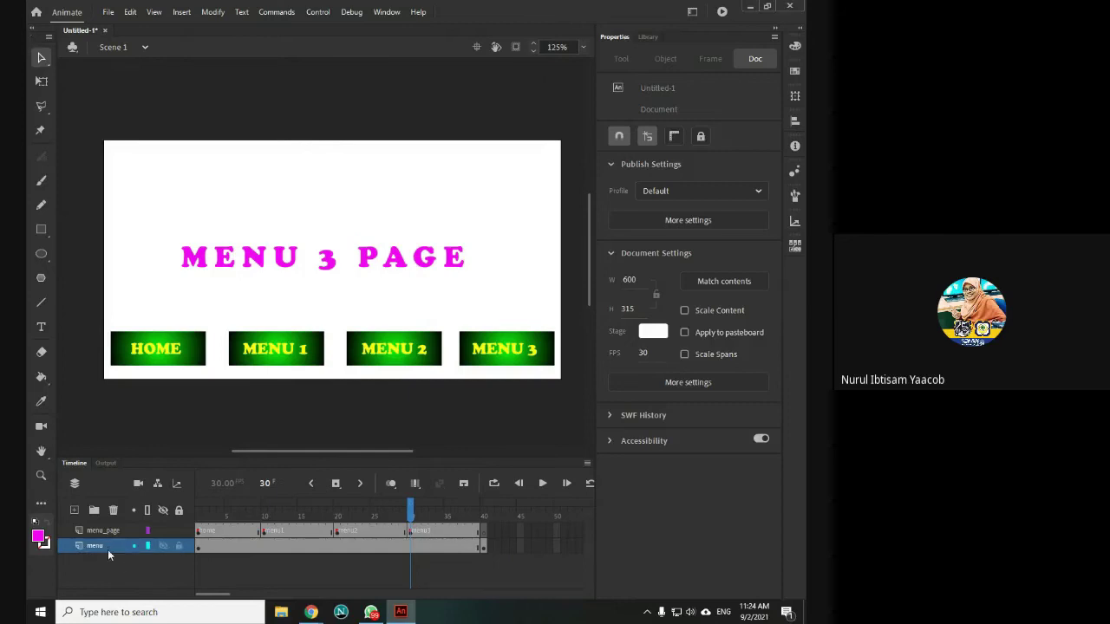
left_click(198, 548)
right_click(198, 548)
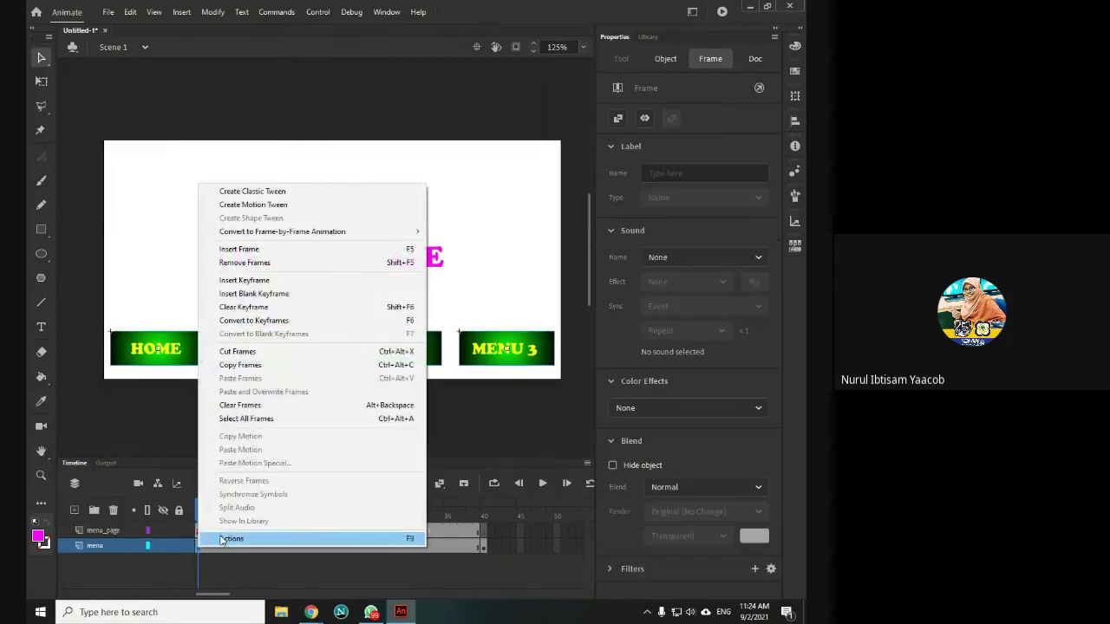
left_click(161, 577)
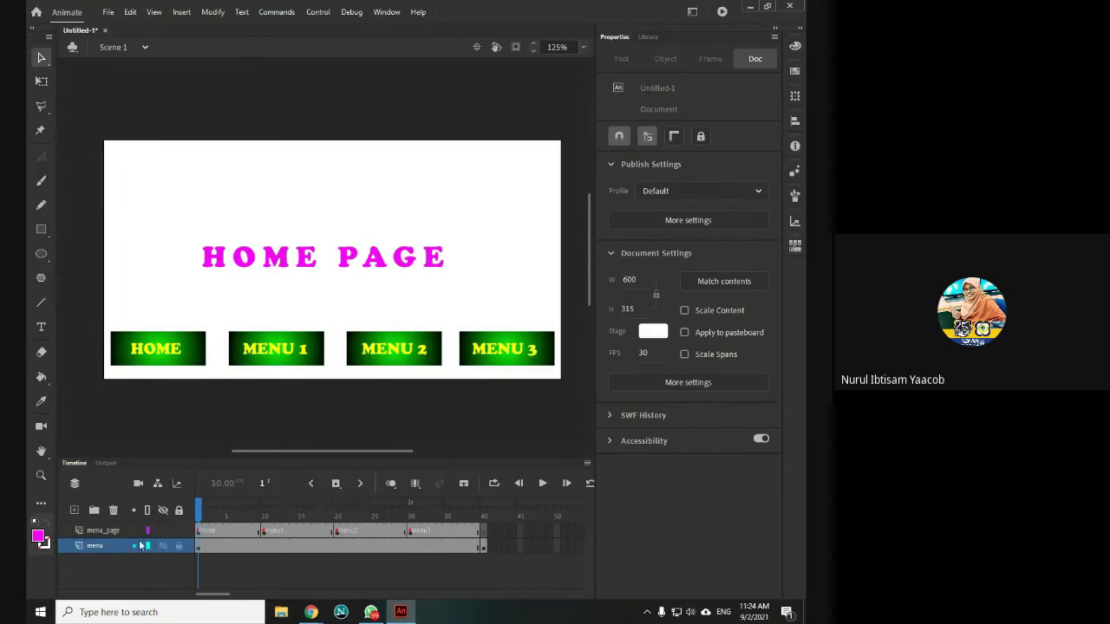
Add the script stop(); to the first keyframe of the menu layer and close the script editor
left_click(197, 547)
right_click(197, 547)
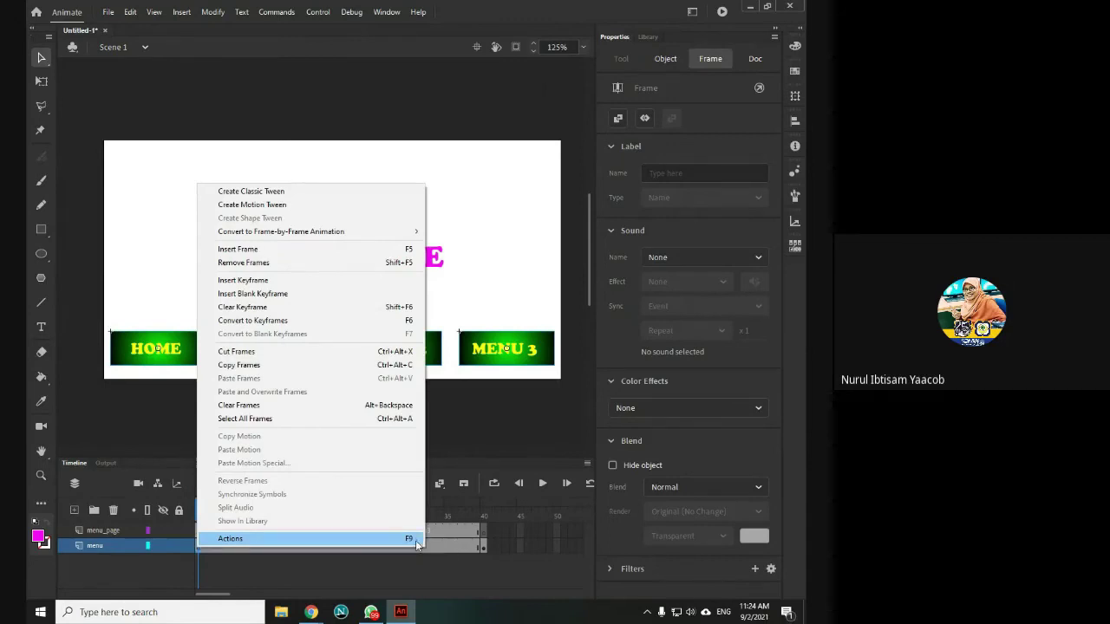
left_click(245, 541)
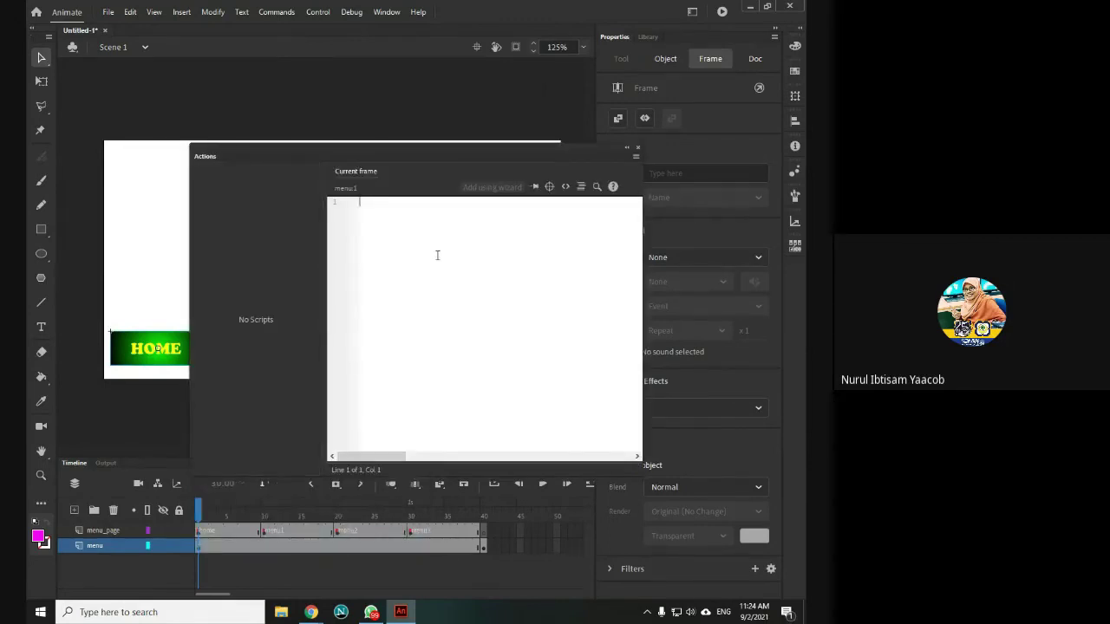
type("stop")
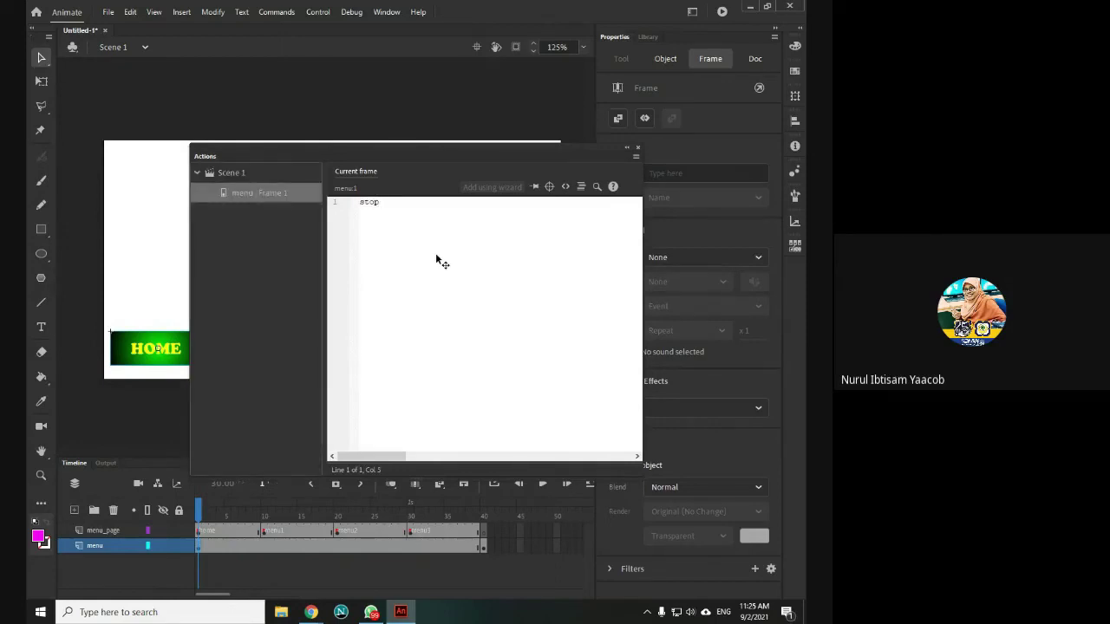
type("();")
left_click(638, 147)
Test the movie again to check playback with the stop script on frame 1, and close the preview
left_click(415, 430)
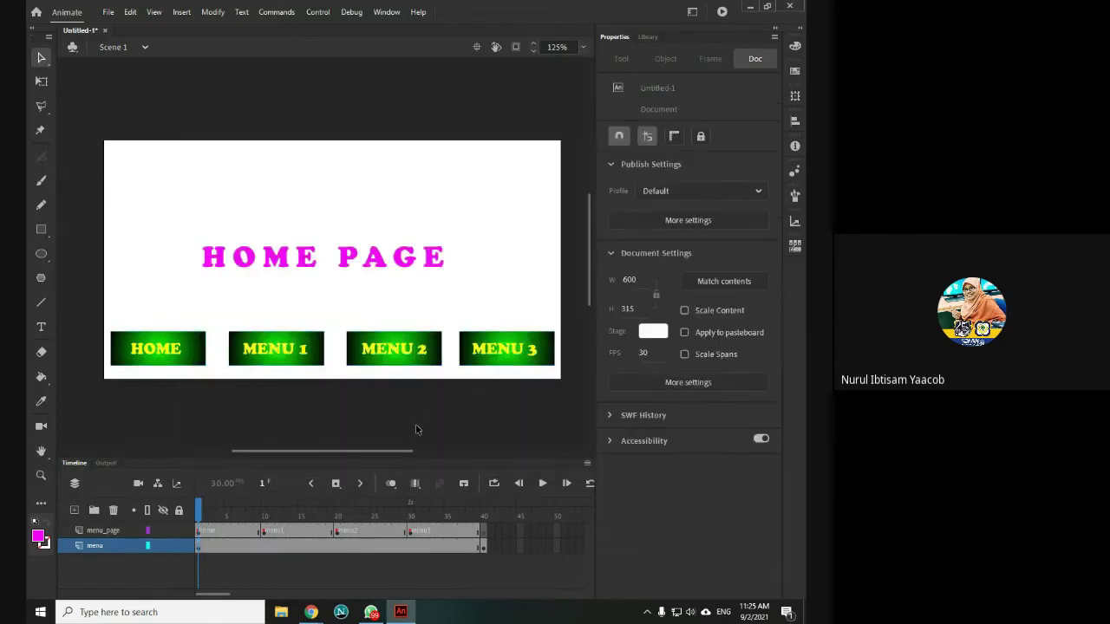
key("ctrl+Return")
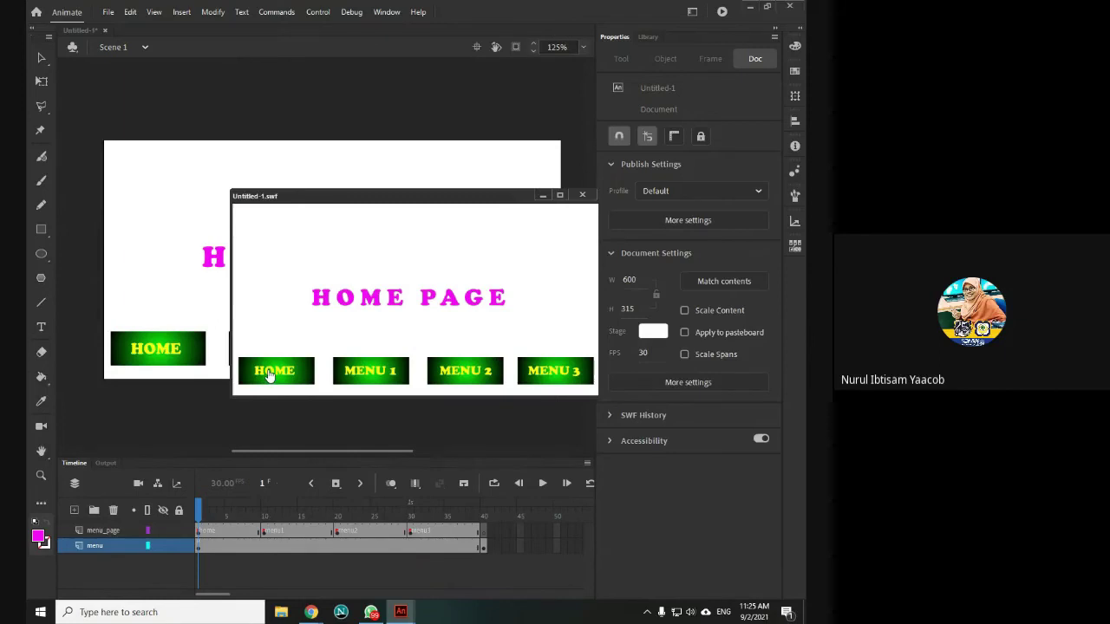
left_click(582, 196)
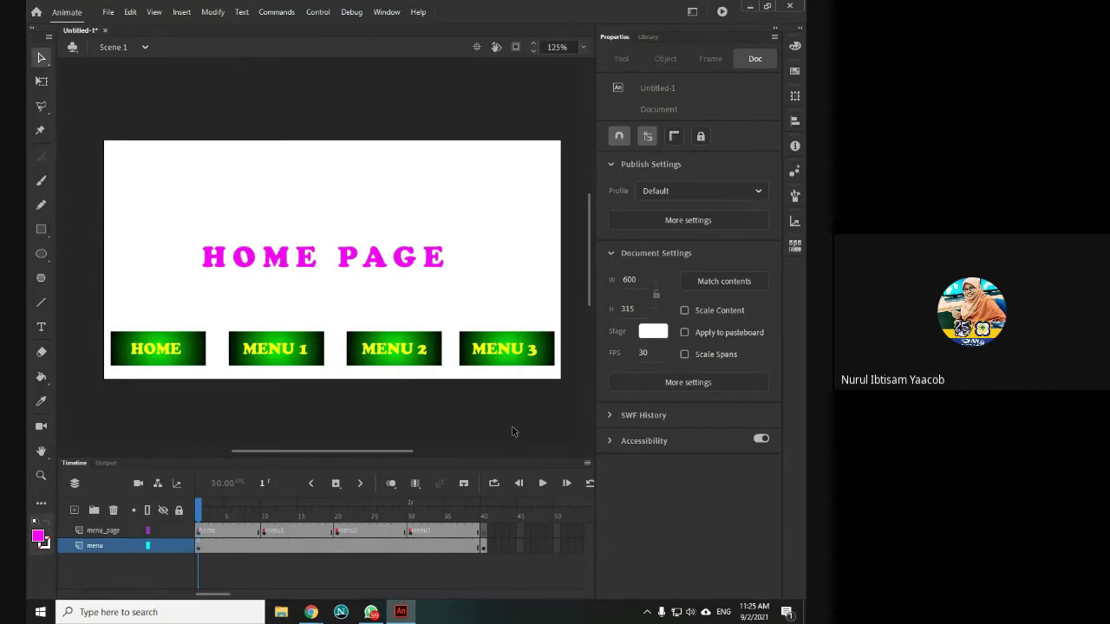
Add the ActionScript Timeline Navigation snippet Click to Go to Frame and Stop to the HOME button on the stage
left_click(191, 361)
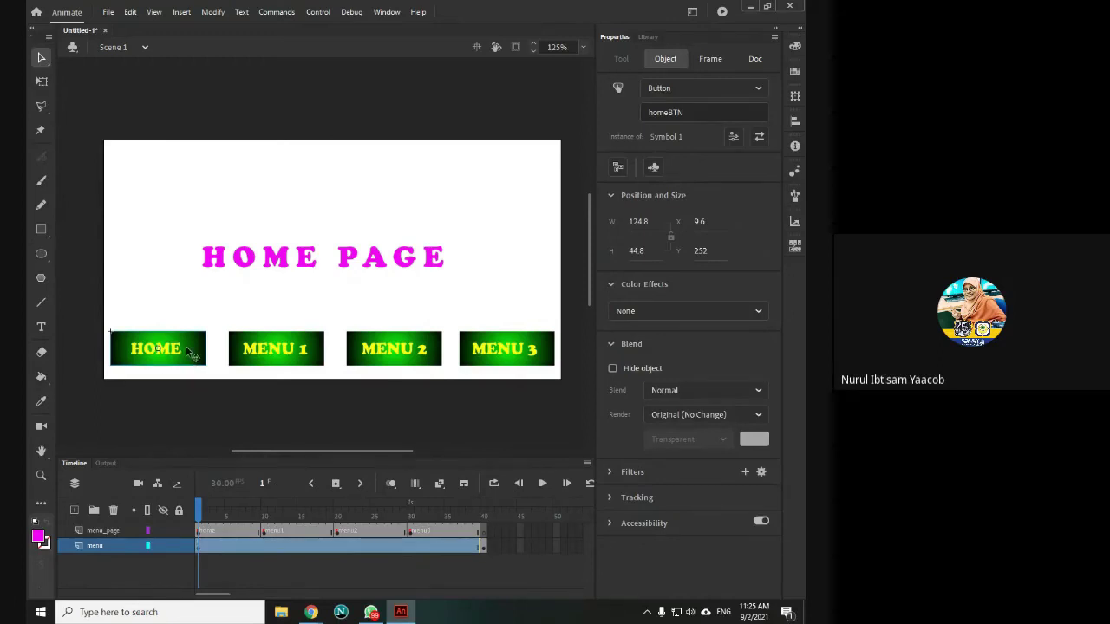
left_click(385, 13)
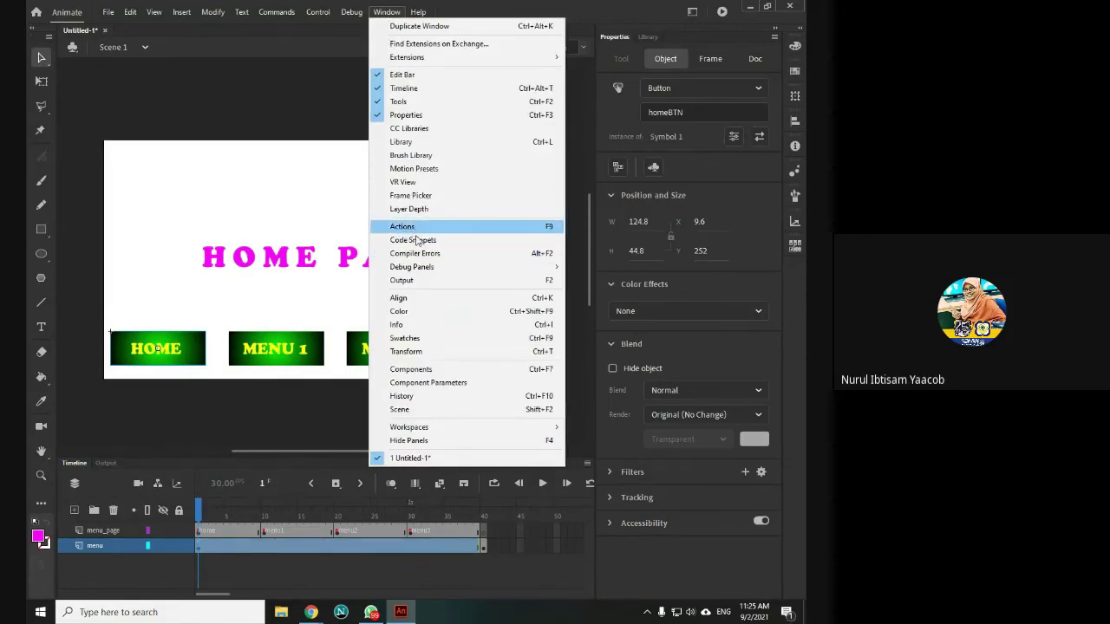
left_click(419, 244)
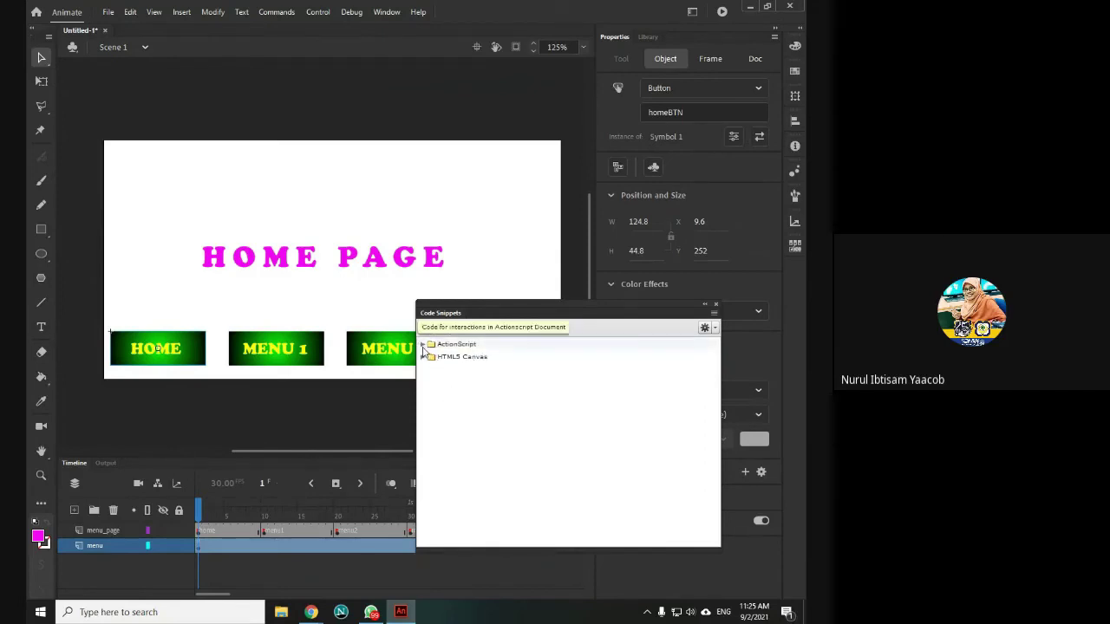
left_click(423, 347)
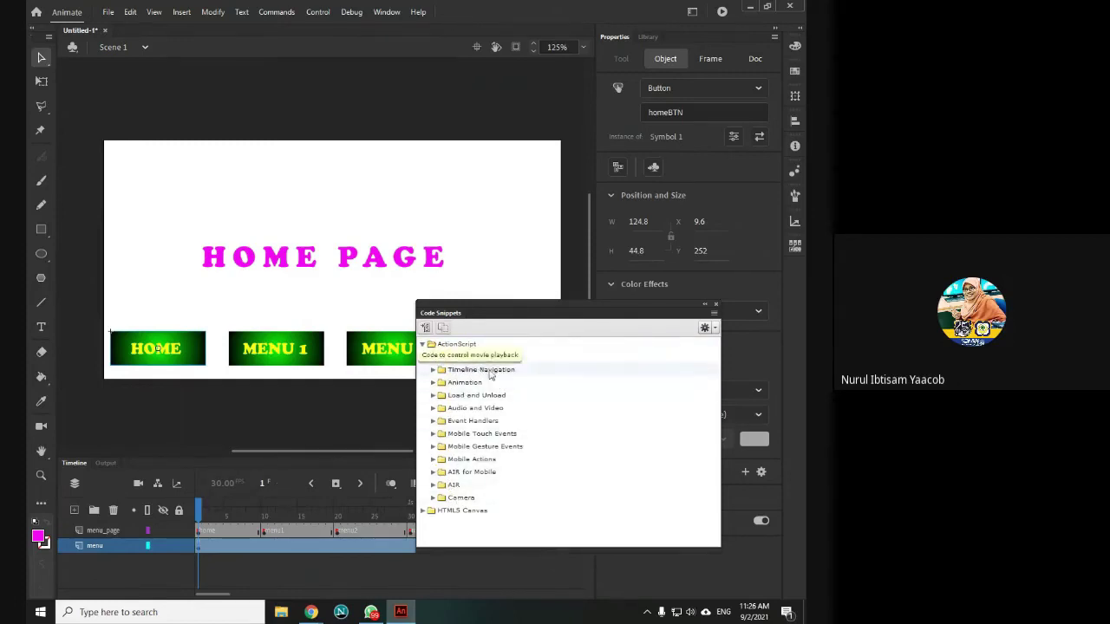
left_click(438, 372)
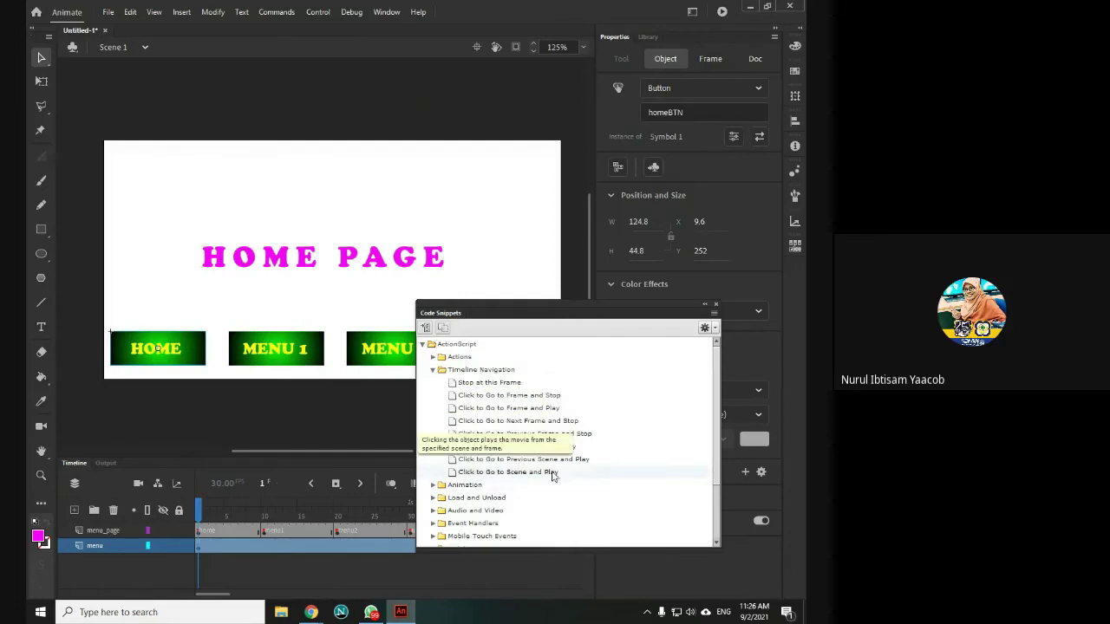
double_click(539, 397)
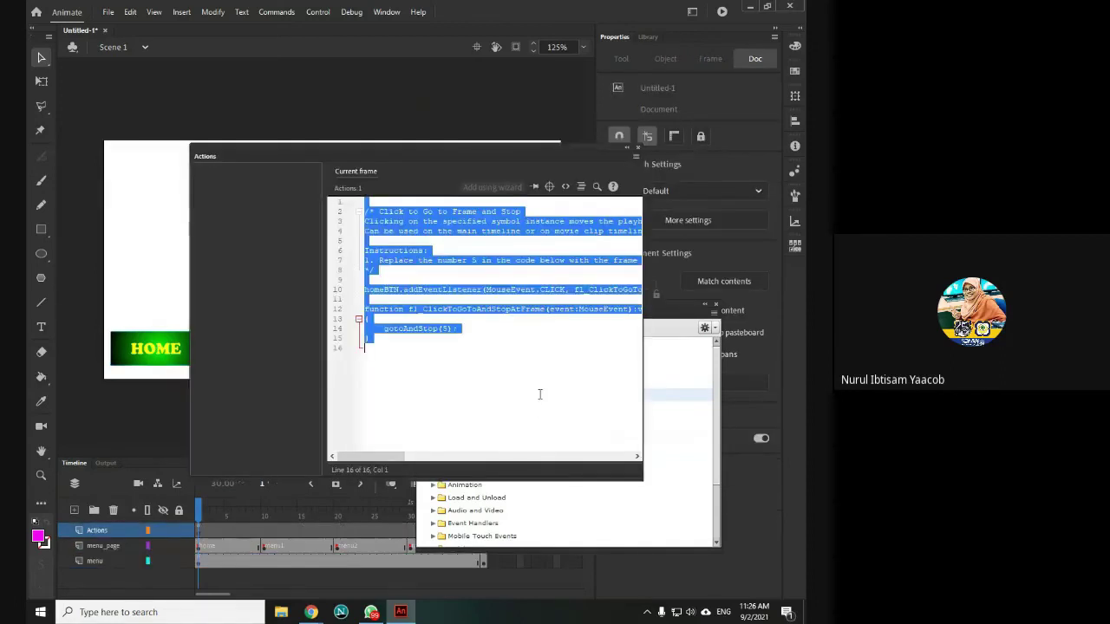
Enlarge the script editor and widen its code area by narrowing the script list
left_click(445, 289)
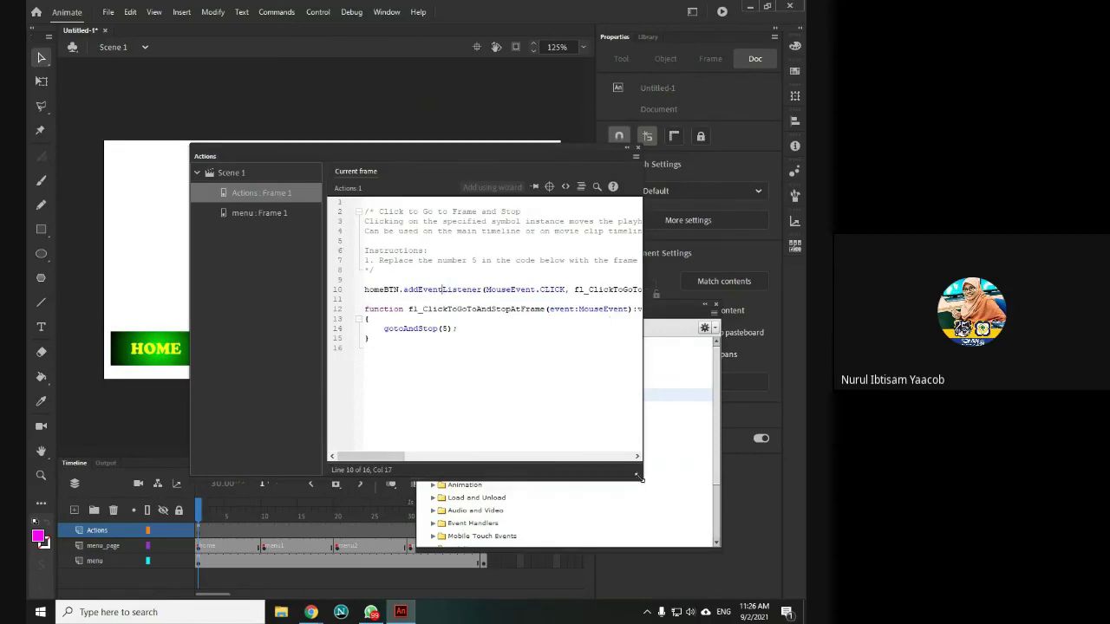
left_click_drag(643, 480, 692, 506)
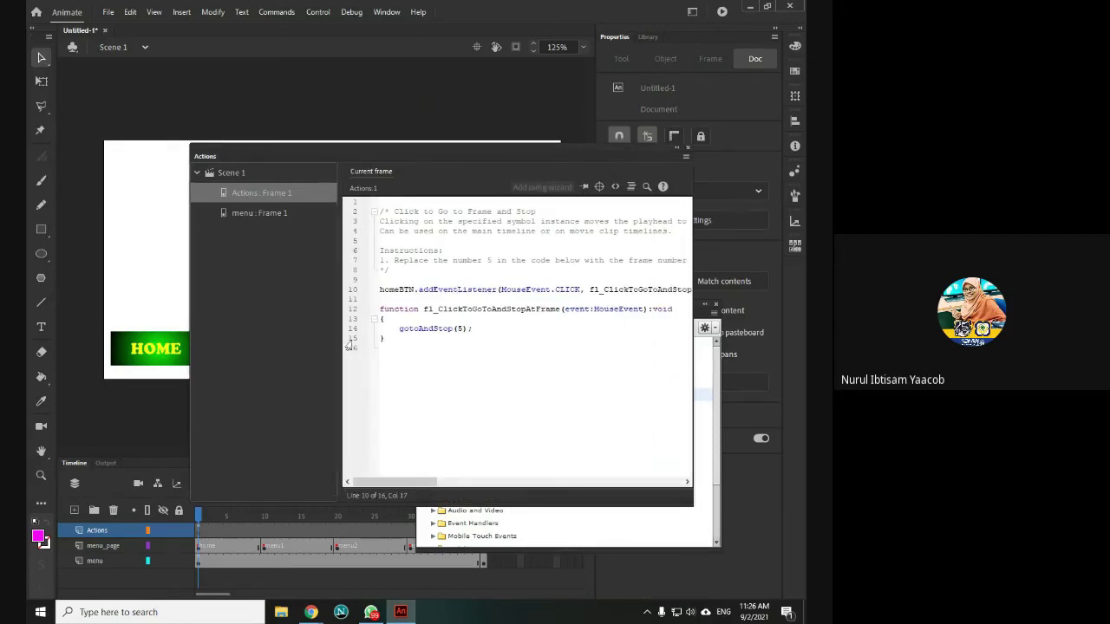
left_click_drag(339, 342, 305, 341)
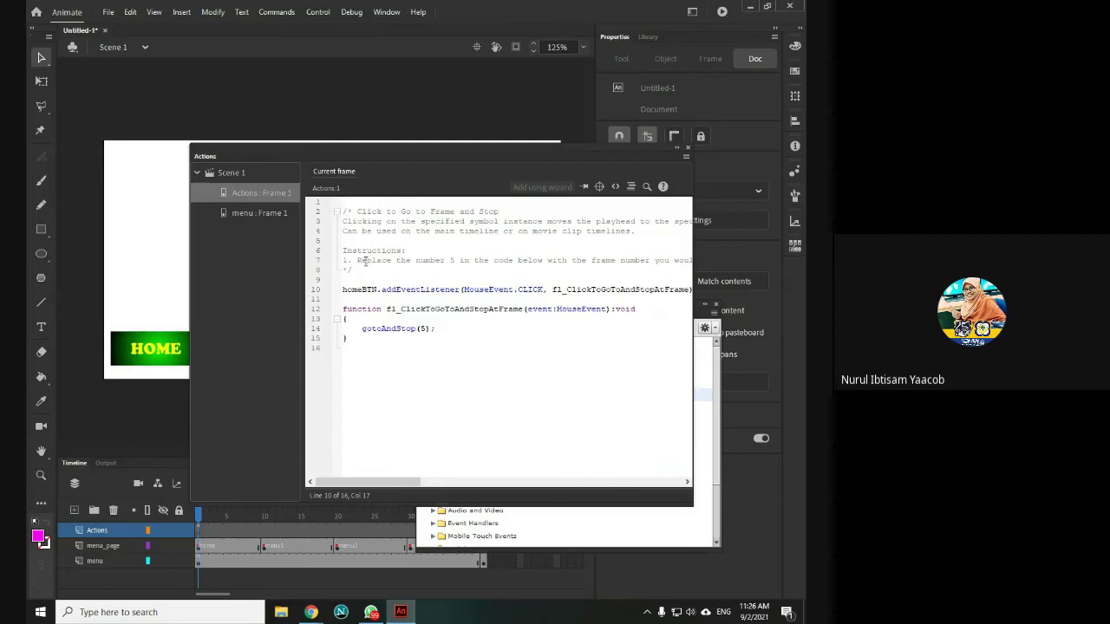
Delete the instruction comment block and the blank lines above the homeBTN event listener
double_click(346, 211)
left_click(349, 211)
key("Down")
left_click(350, 270)
left_click(344, 241, "shift")
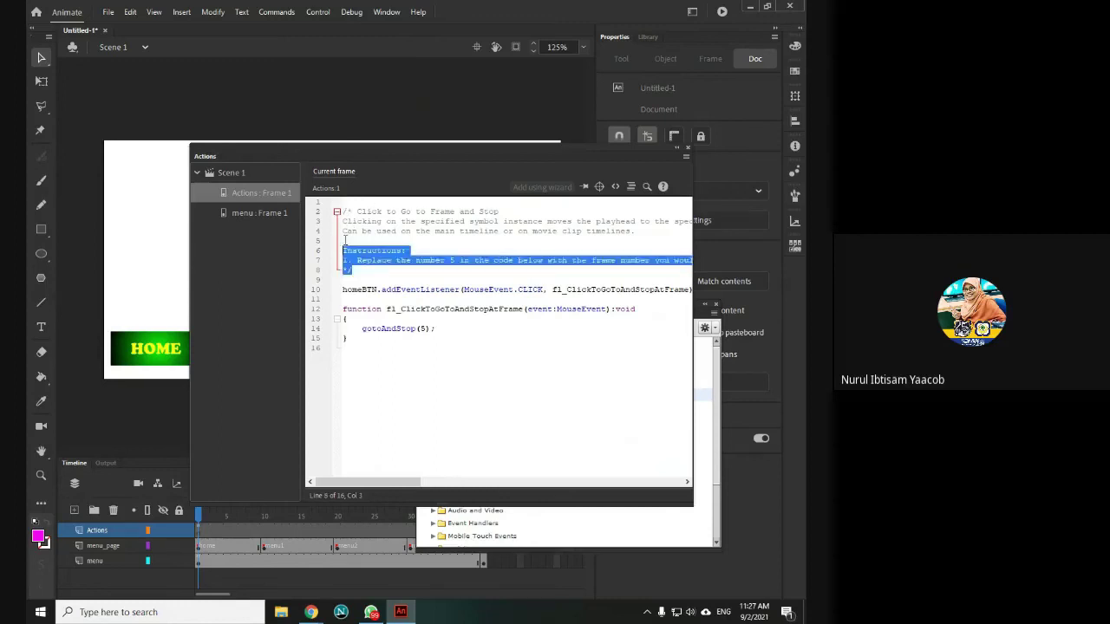
left_click(345, 241)
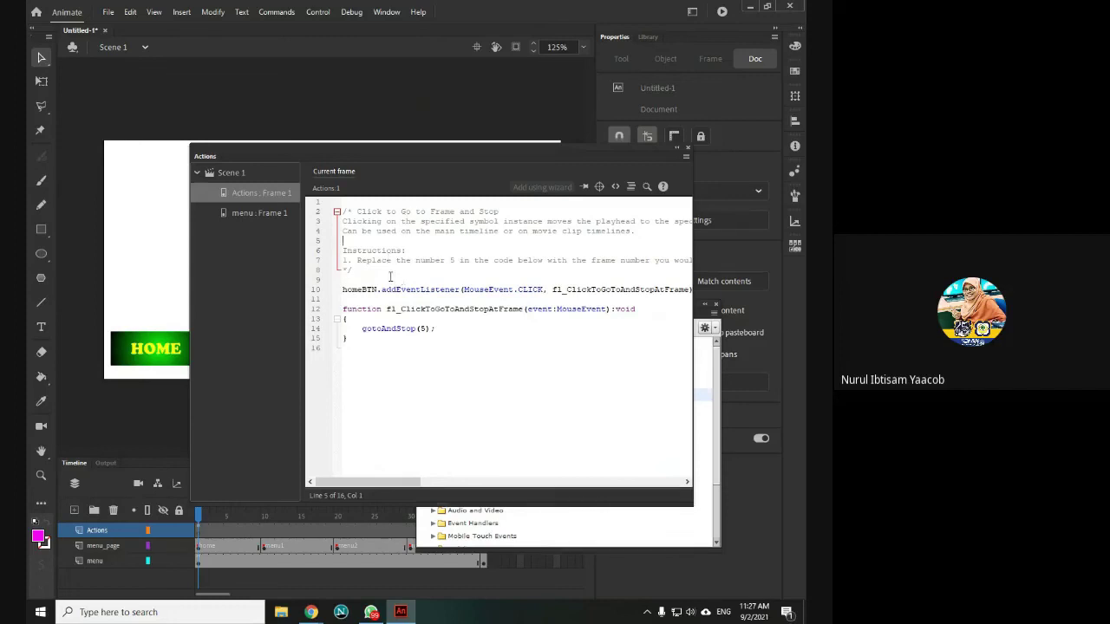
left_click_drag(358, 271, 330, 212)
key("BackSpace")
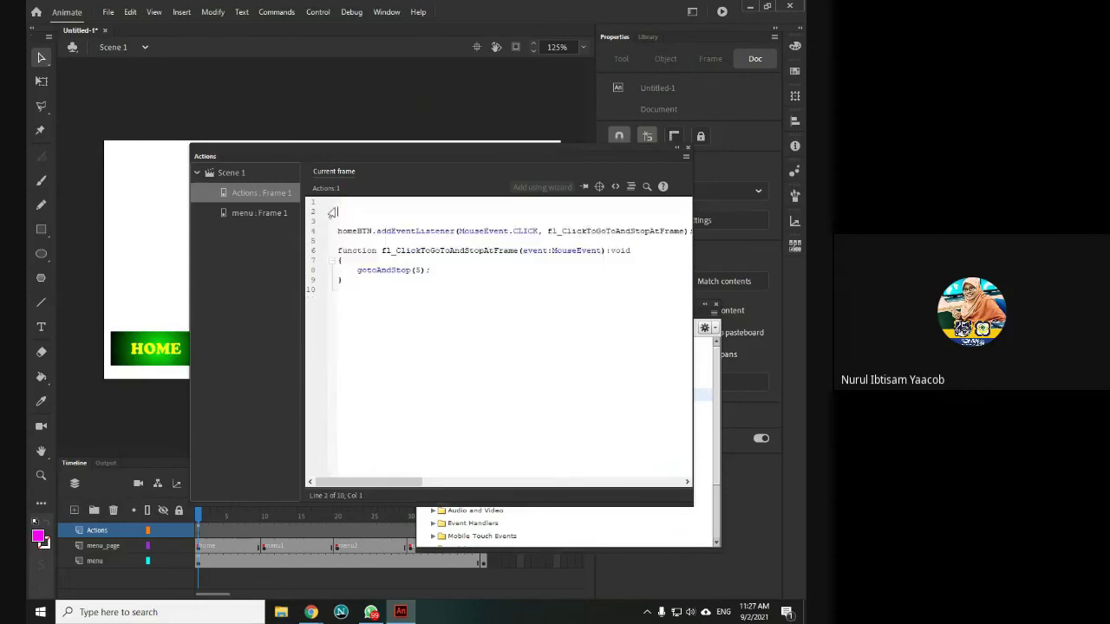
key("Delete")
key("BackSpace")
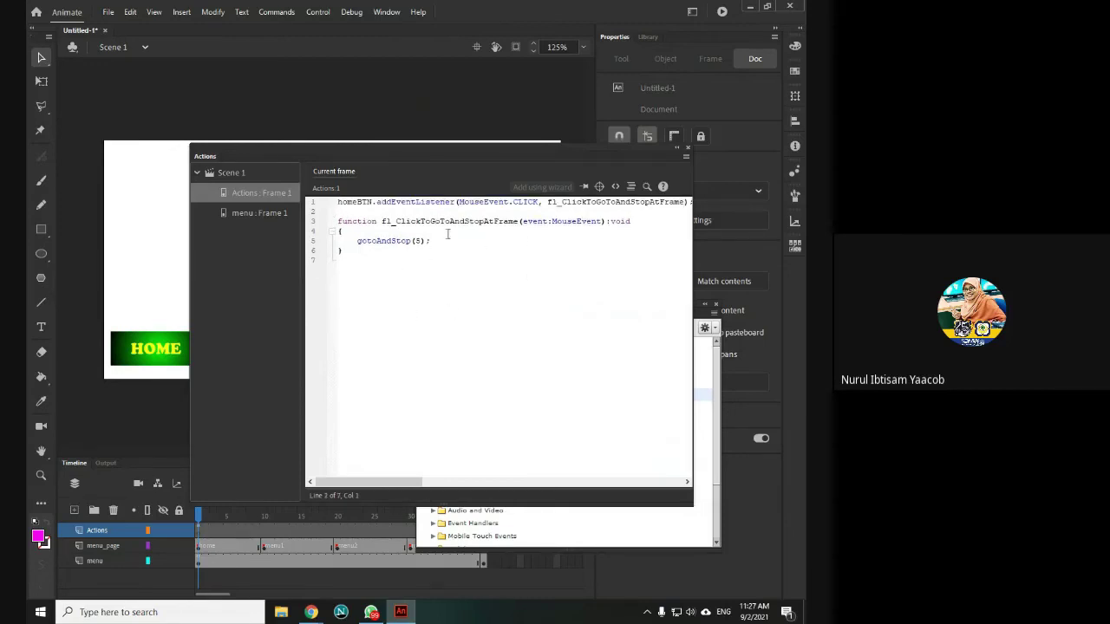
Set the homeBTN function to gotoAndStop(1) and close the script editor and the code snippets
key("Up")
left_click(416, 241)
type("1")
left_click(686, 150)
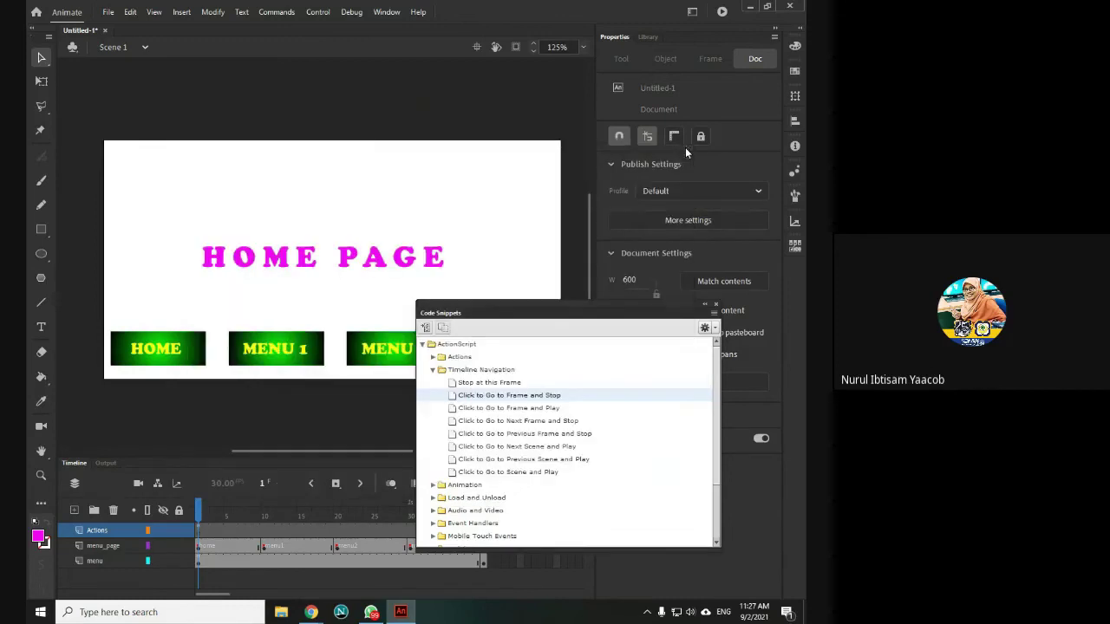
left_click(716, 306)
Add the Timeline Navigation snippet Click to Go to Frame and Stop to the MENU 1 button
left_click(301, 359)
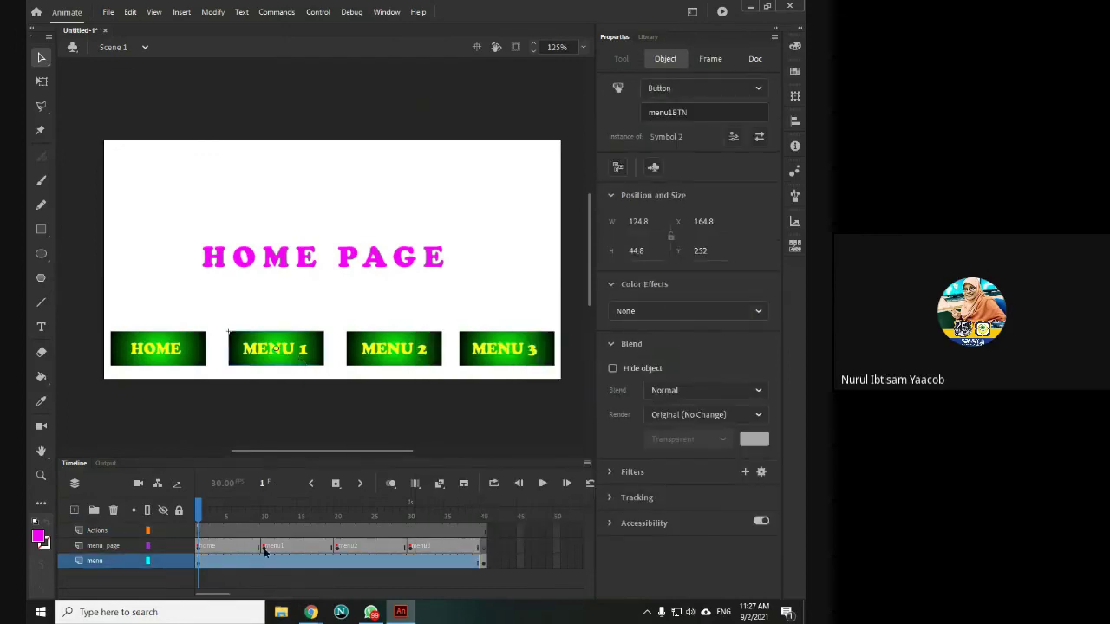
left_click(387, 12)
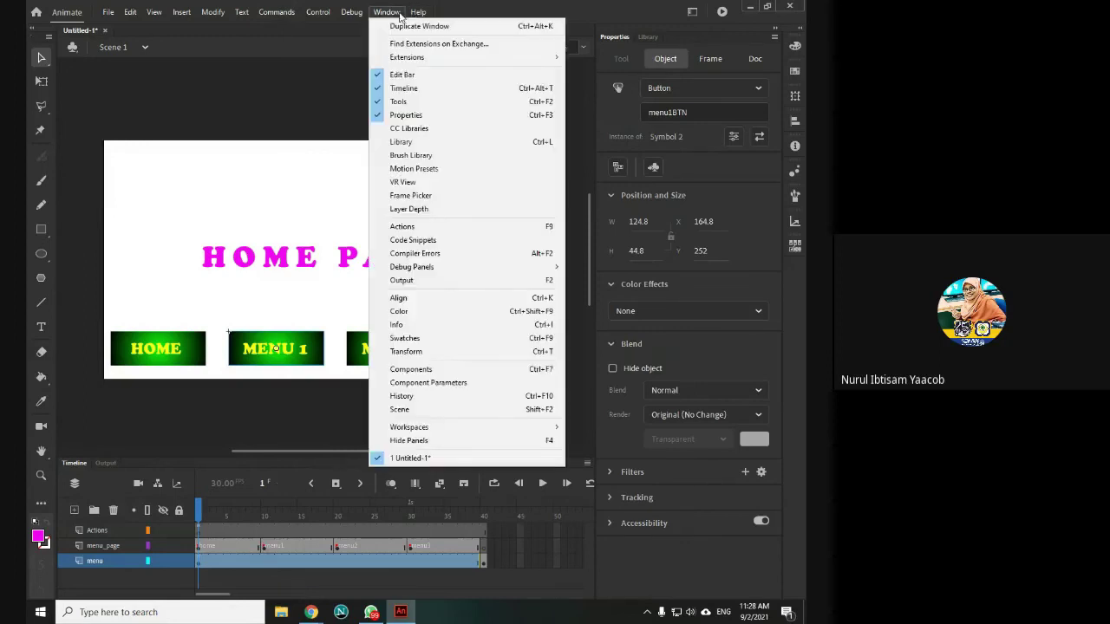
left_click(428, 242)
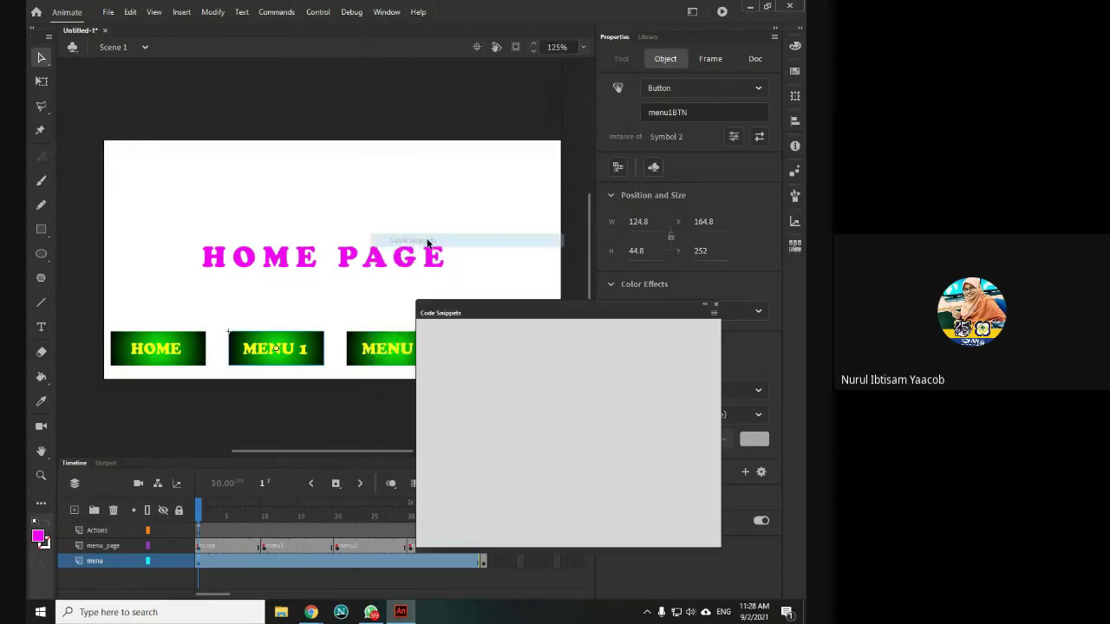
left_click(424, 345)
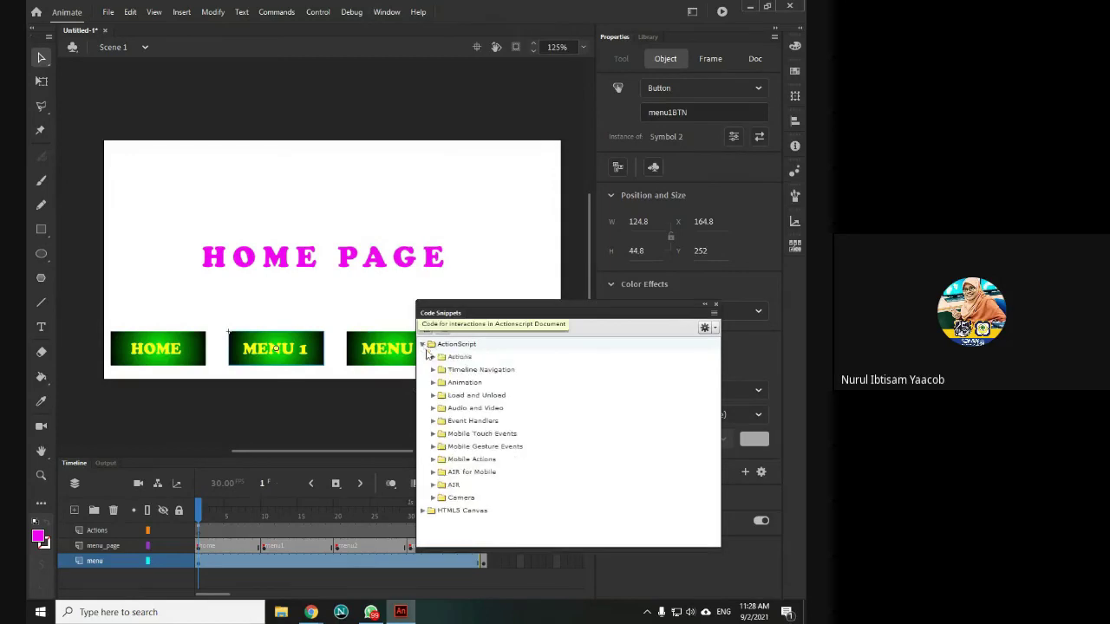
left_click(433, 370)
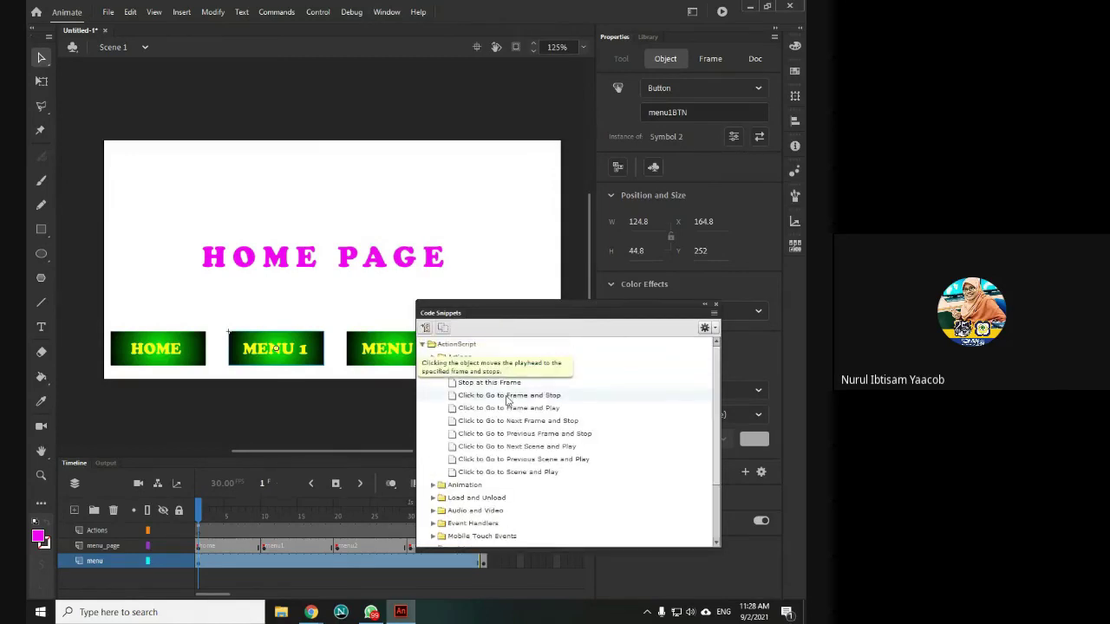
double_click(508, 395)
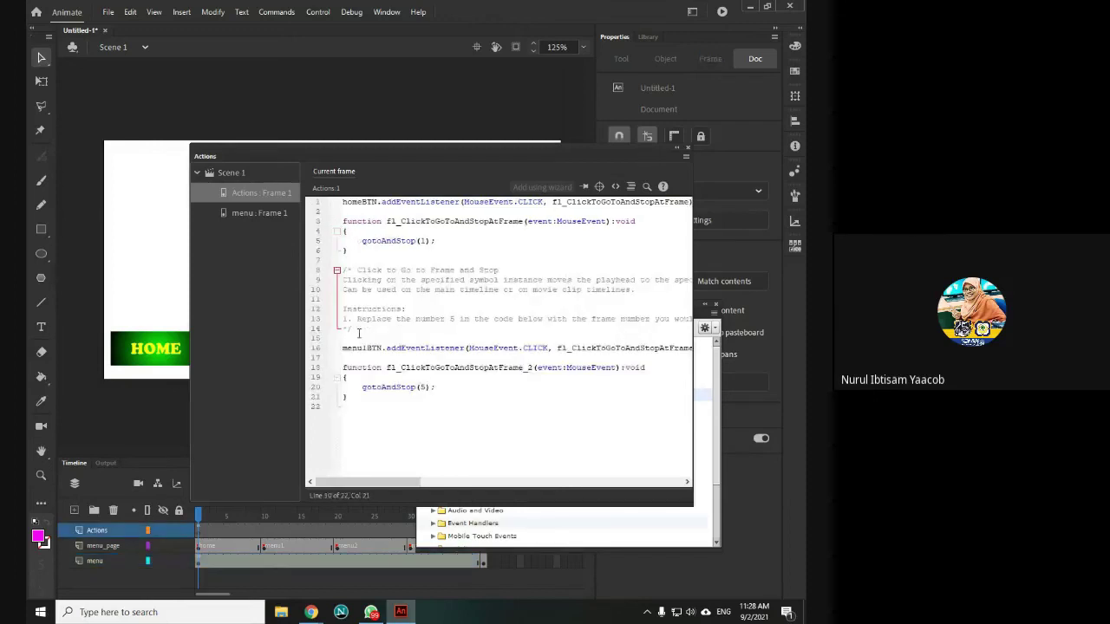
Delete the instruction comment block and the extra blank lines above the menu1BTN event listener
left_click_drag(359, 328, 336, 270)
key("BackSpace")
key("Delete")
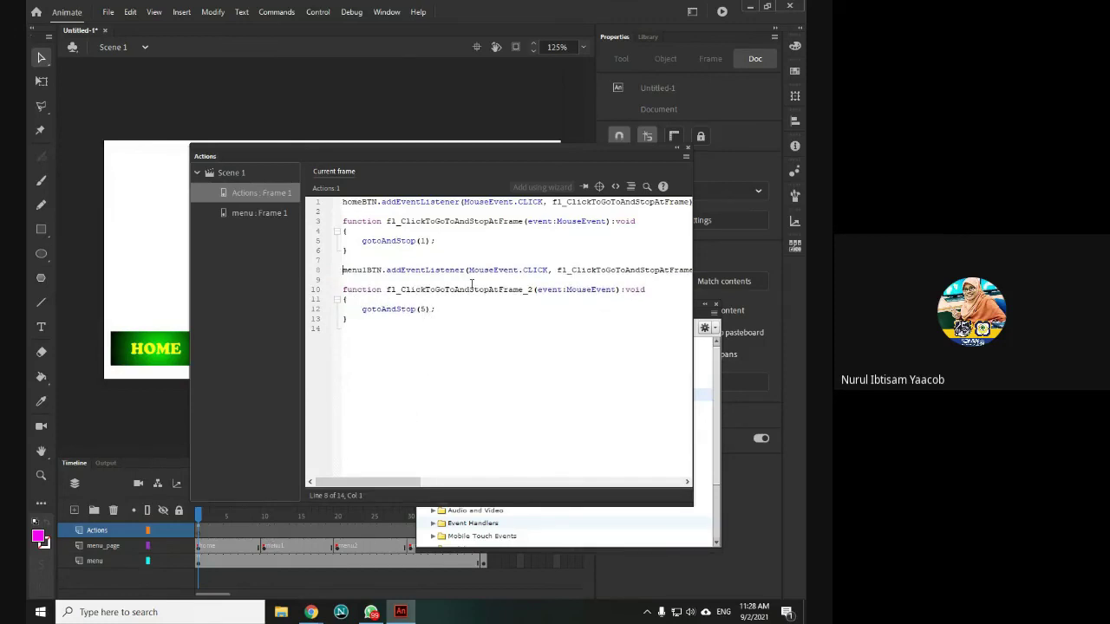
Set the menu1BTN function to gotoAndStop(10) and close the script editor and the code snippets
left_click(423, 309)
key("BackSpace")
type("10")
left_click(688, 149)
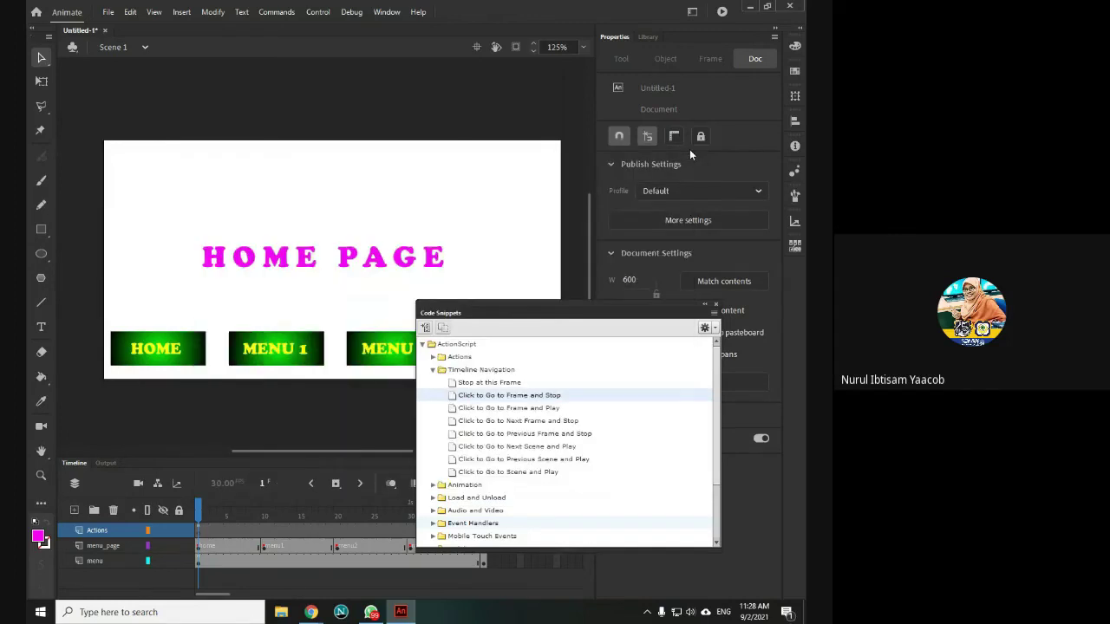
left_click(715, 307)
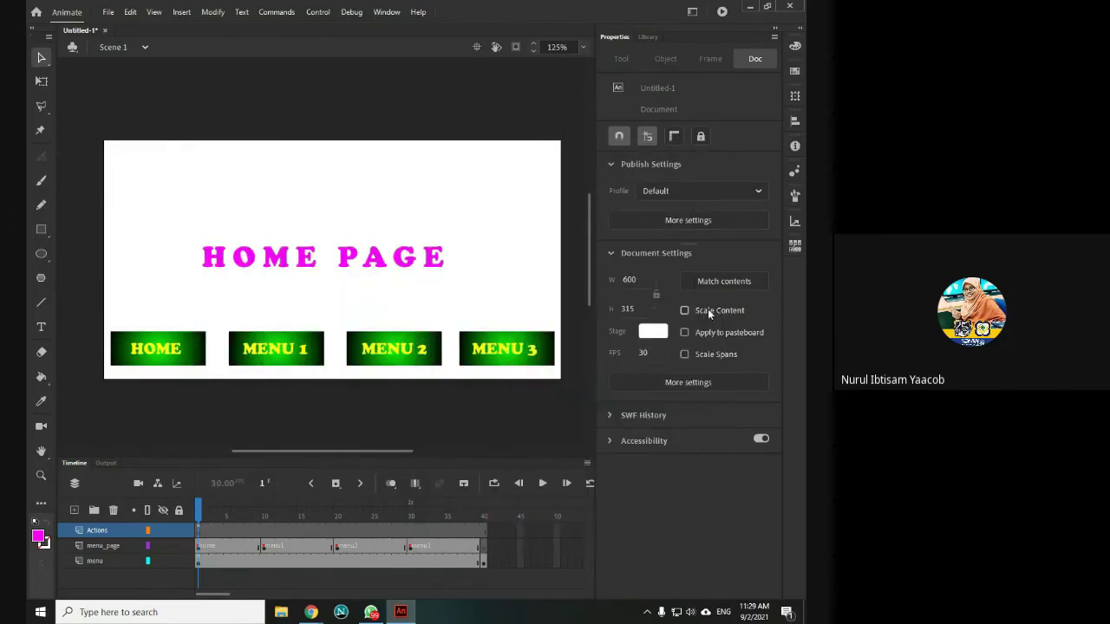
Add the Timeline Navigation snippet Click to Go to Frame and Stop to the MENU 2 button
left_click(382, 361)
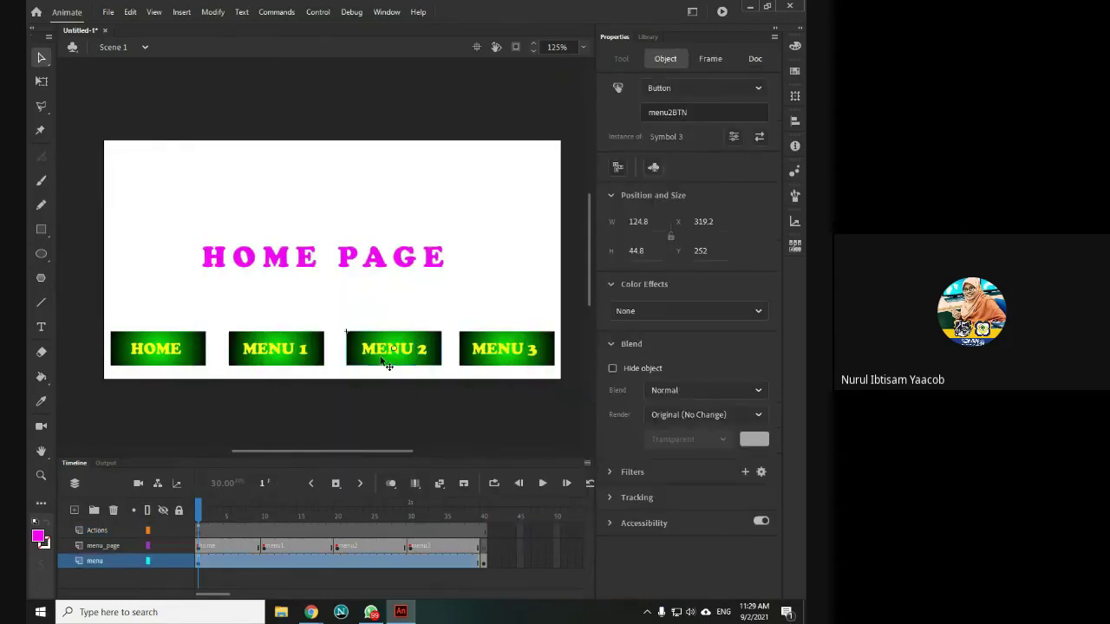
left_click(385, 14)
left_click(417, 242)
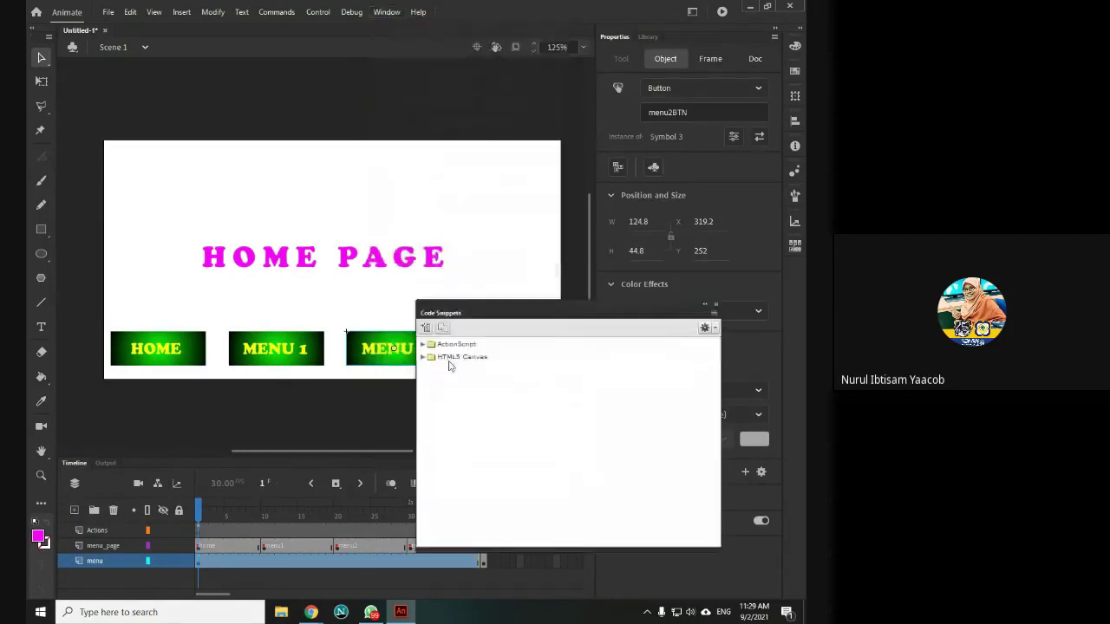
left_click(423, 344)
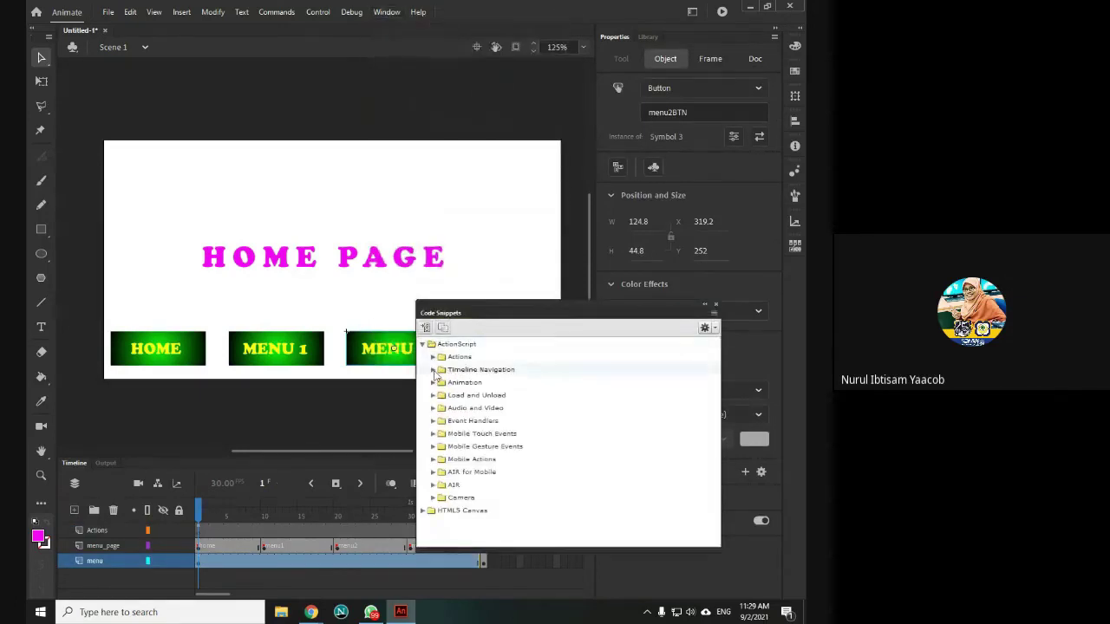
left_click(433, 371)
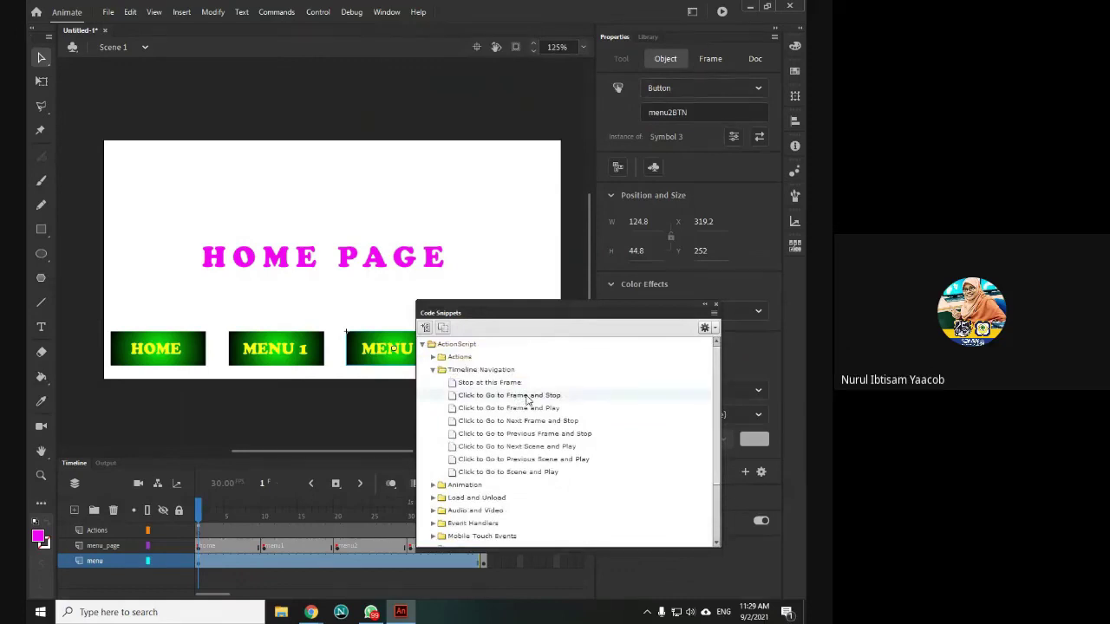
double_click(526, 397)
Delete the instruction comment block and the extra blank lines above the menu2BTN event listener
left_click(420, 329)
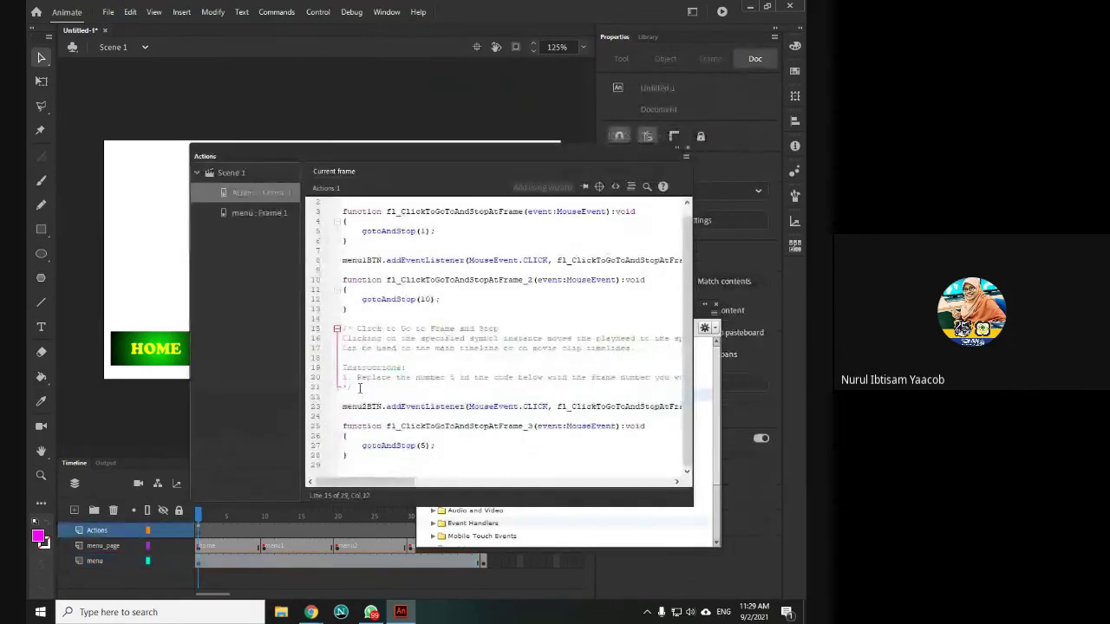
left_click_drag(359, 388, 338, 330)
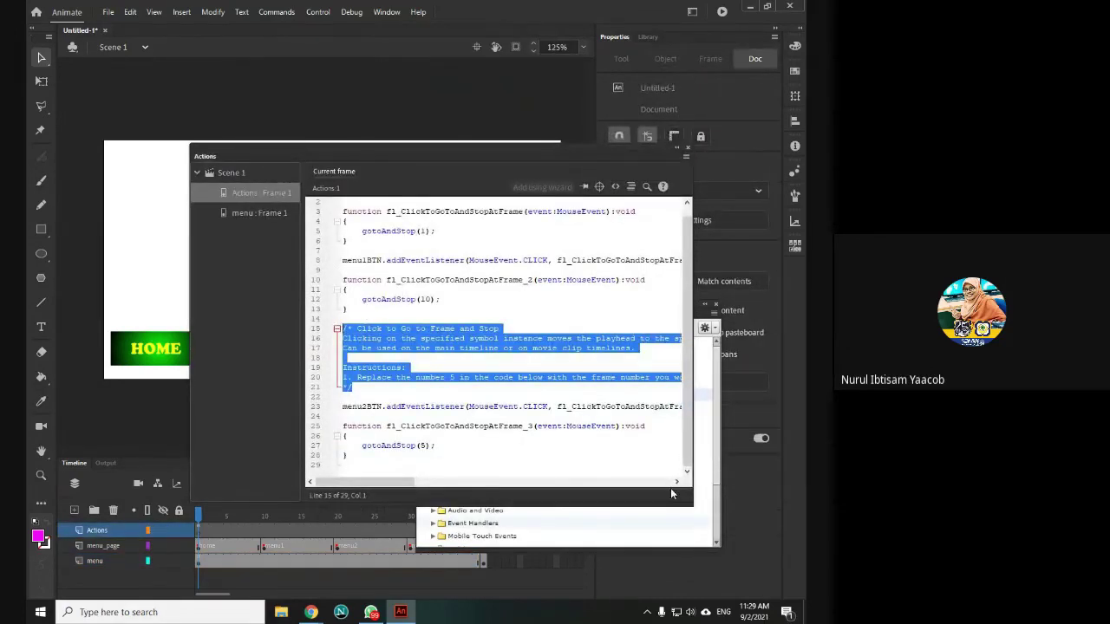
key("Delete")
key("Delete")
key("Delete")
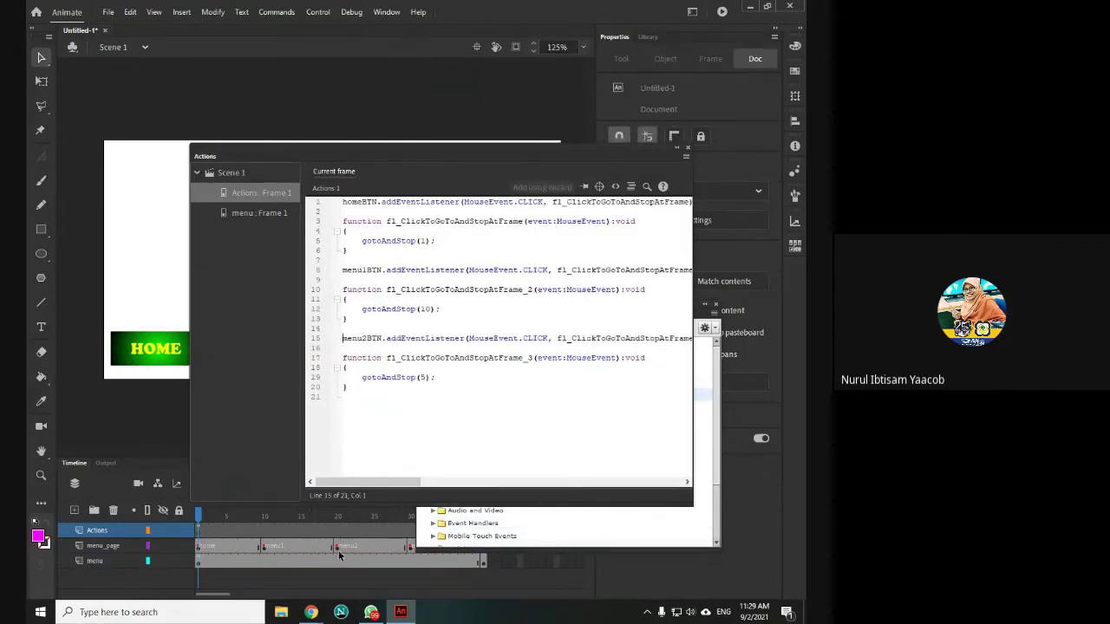
Set the menu2BTN function to gotoAndStop(20) and close the script editor and the code snippets
double_click(423, 377)
type("20")
left_click(687, 149)
left_click(715, 305)
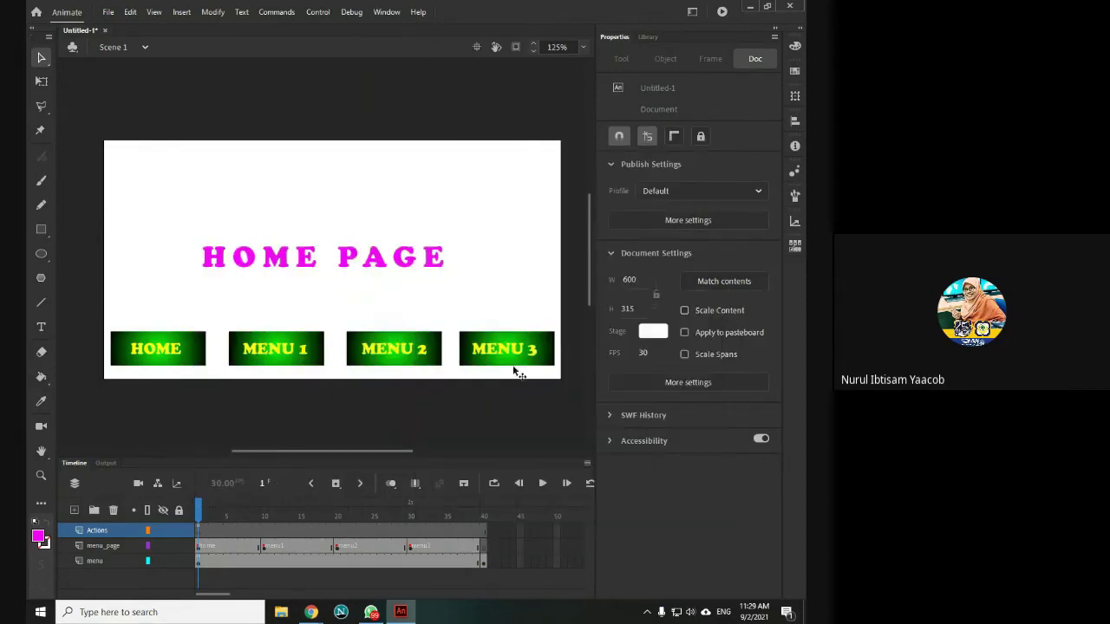
Add the Timeline Navigation snippet Click to Go to Frame and Stop to the MENU 3 button
left_click(516, 365)
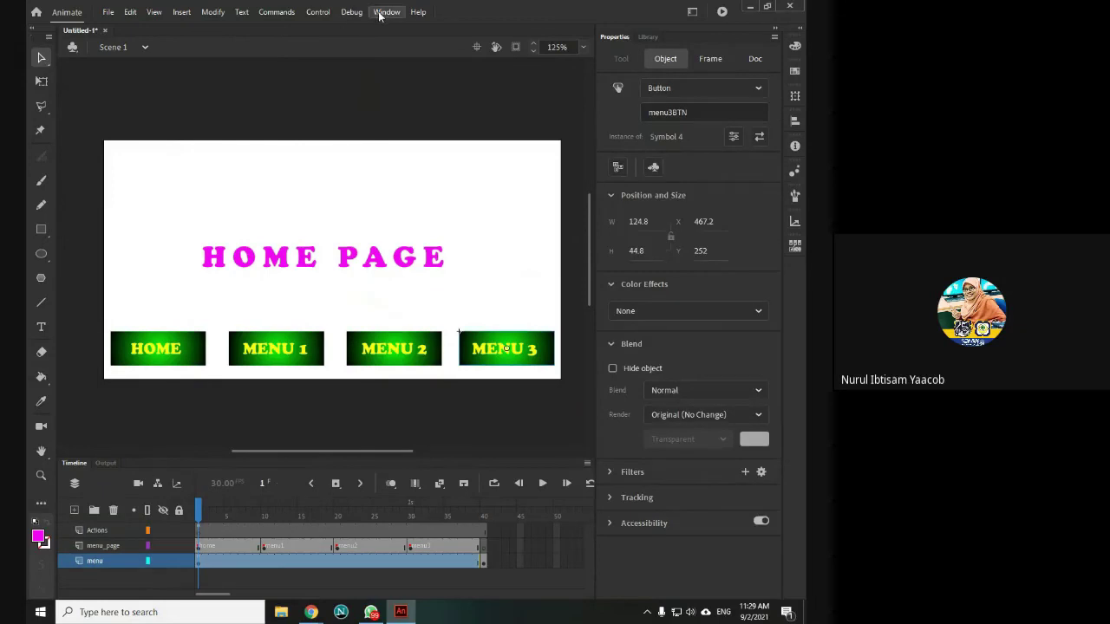
left_click(385, 12)
left_click(413, 240)
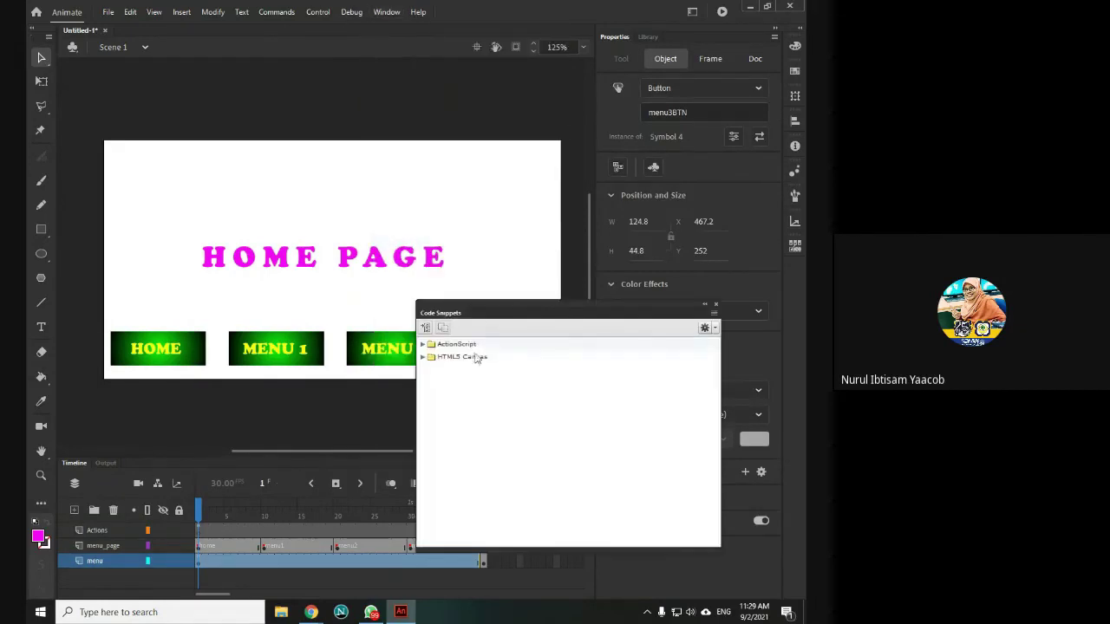
left_click(423, 344)
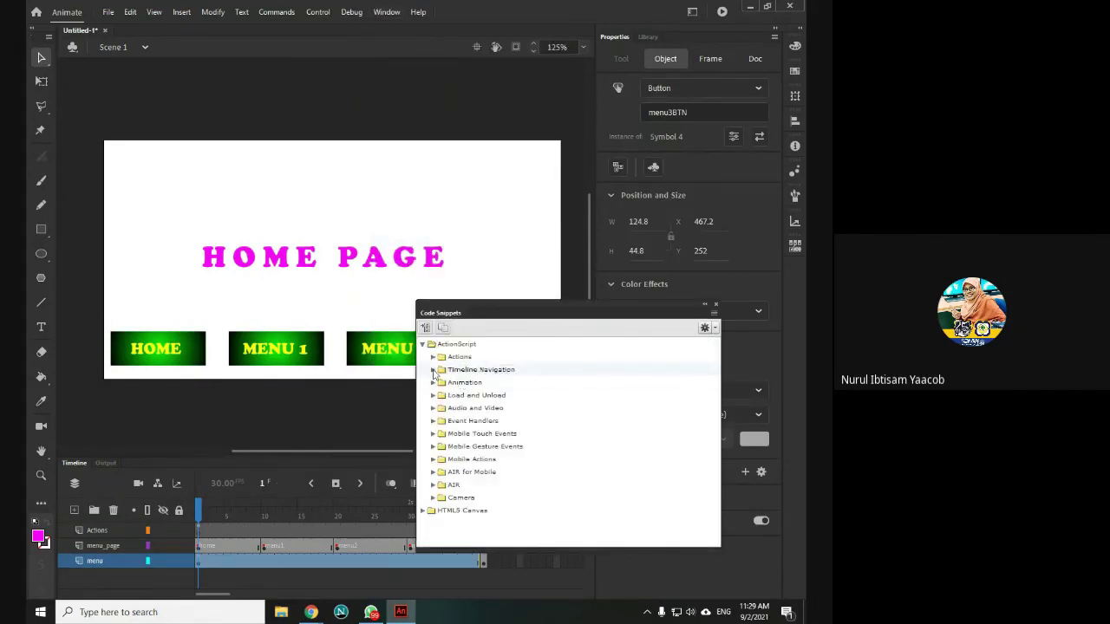
left_click(433, 370)
double_click(509, 395)
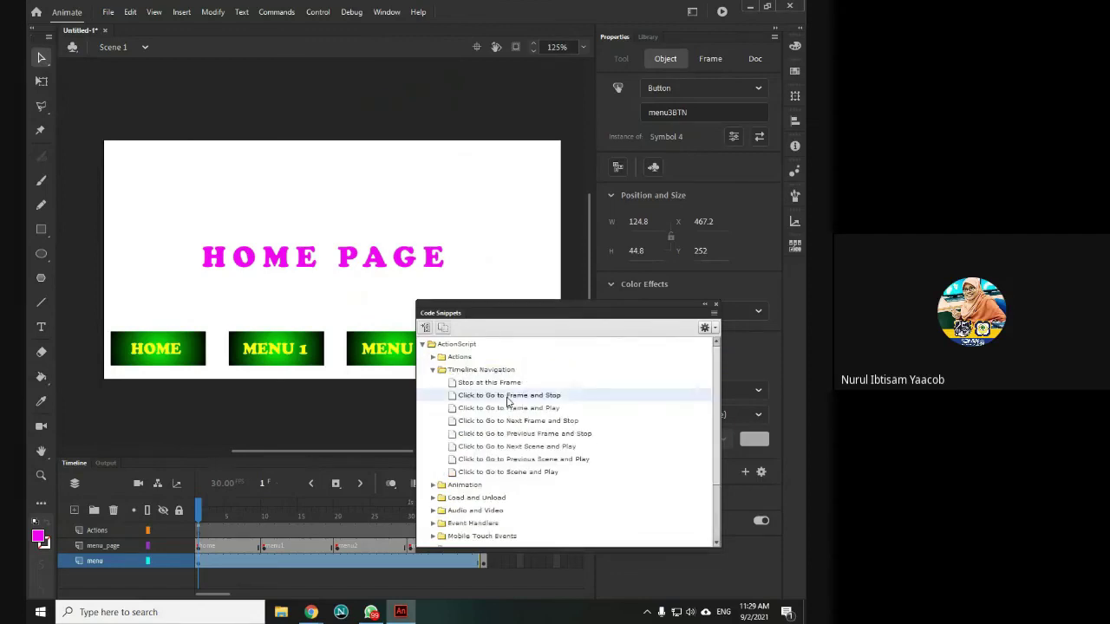
Delete the instruction comment block above the menu3BTN event listener and set the menu3BTN function to gotoAndStop(30), closing the script editor and code snippets
left_click_drag(355, 389, 333, 329)
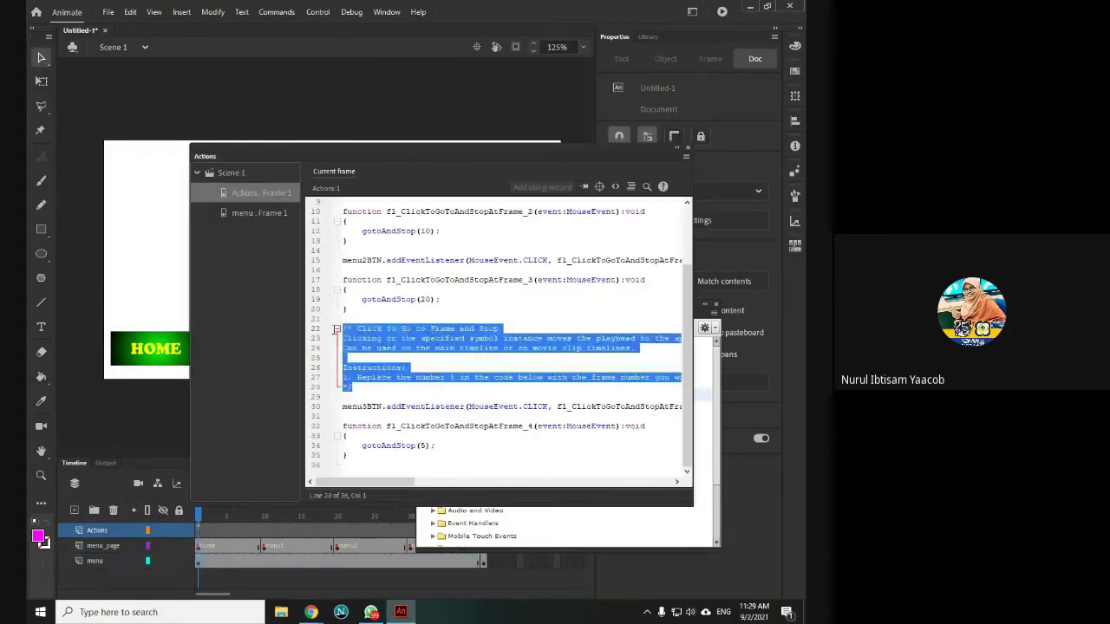
key("BackSpace")
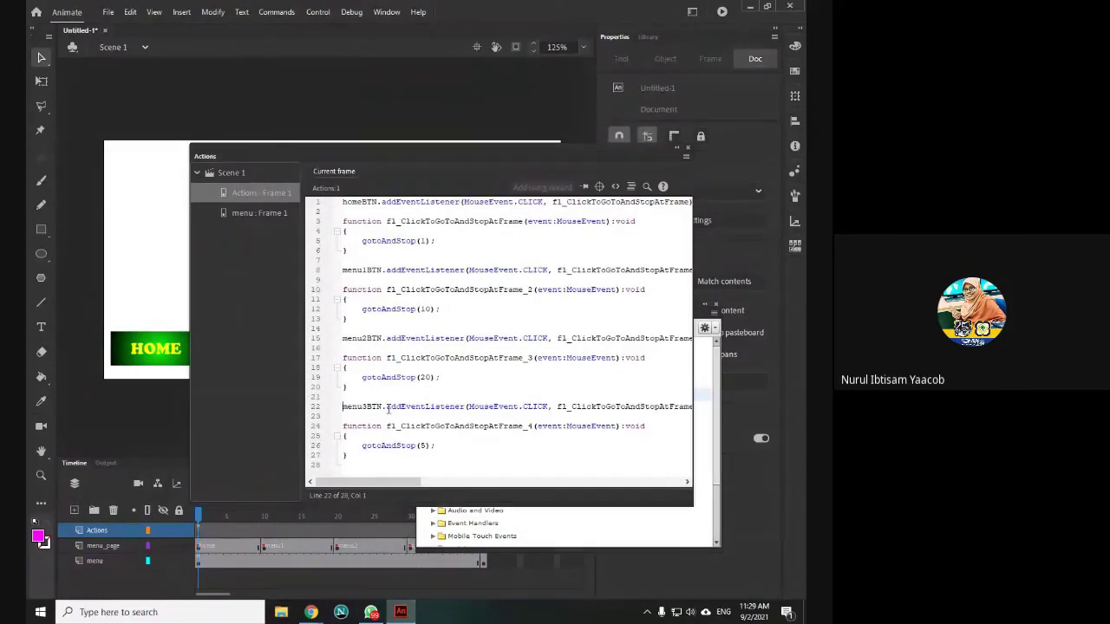
left_click(424, 446)
key("BackSpace")
type("30")
left_click(688, 148)
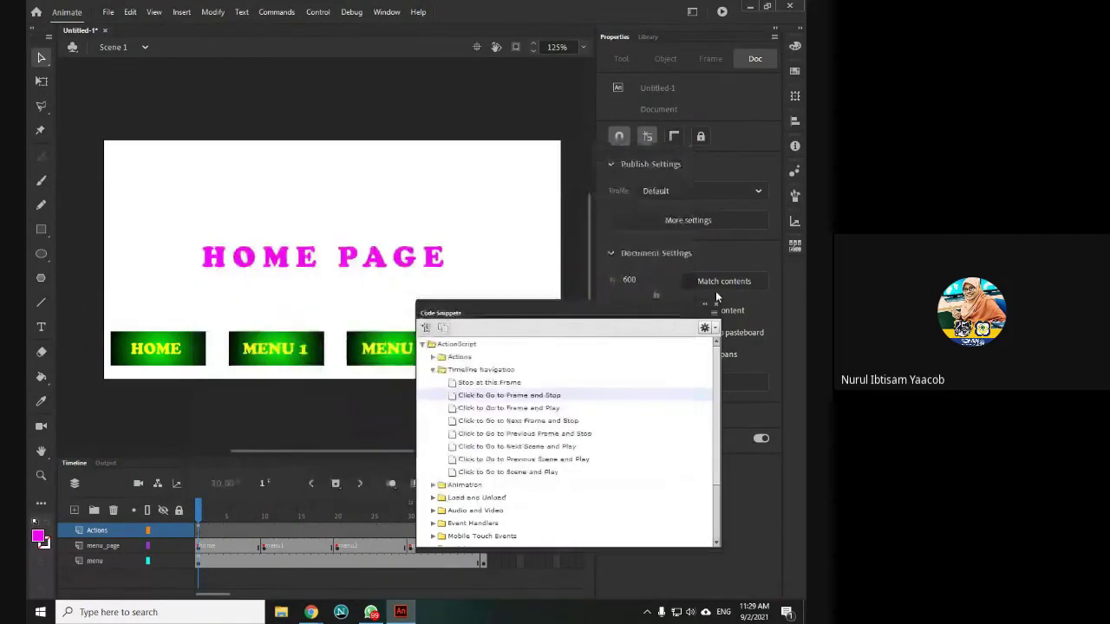
left_click(714, 307)
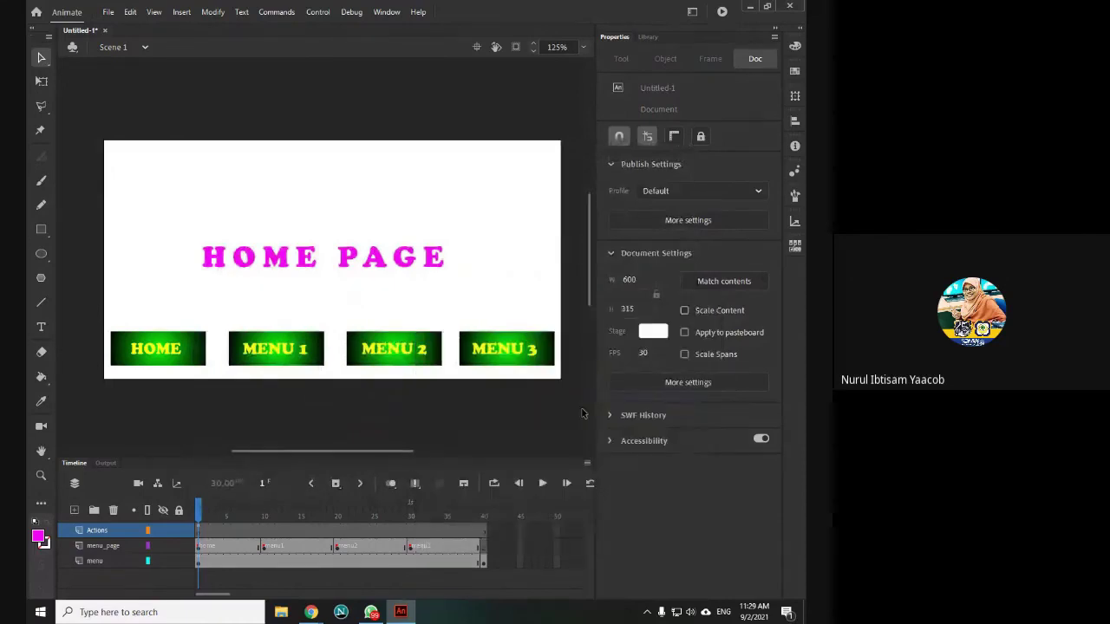
Test the movie and try the MENU 1, MENU 2 and MENU 3 buttons to check their page navigation
key("ctrl+Return")
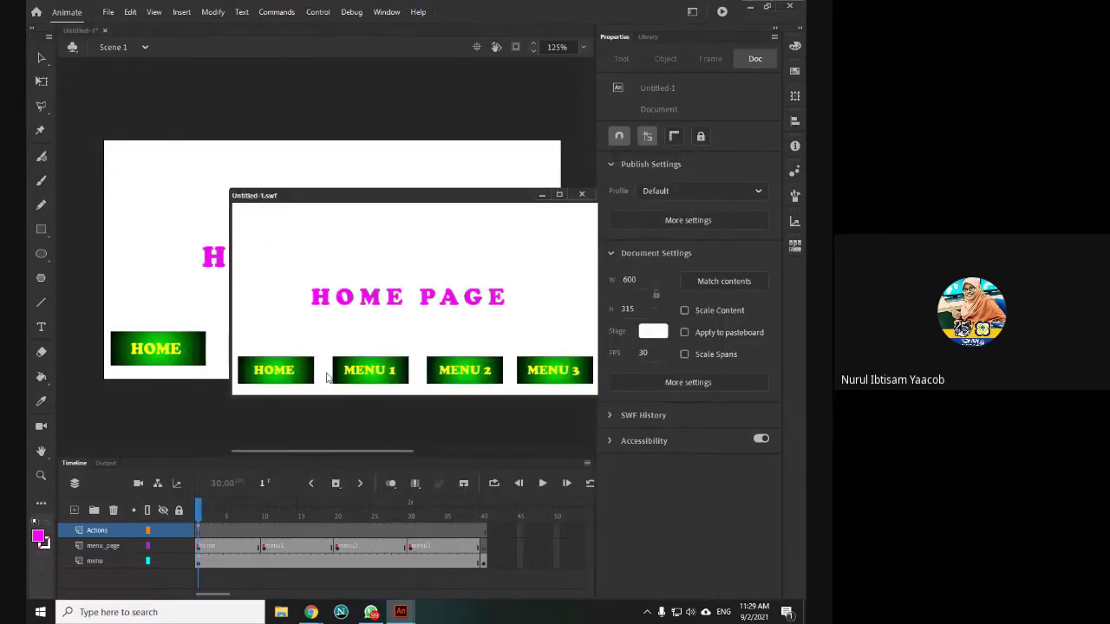
left_click(360, 373)
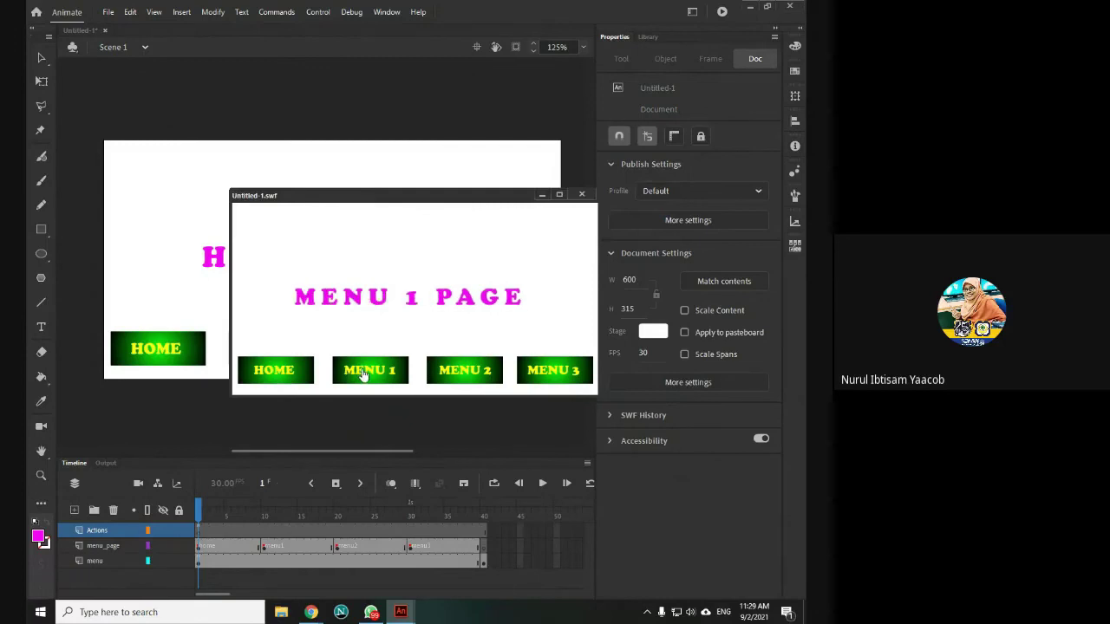
left_click(460, 378)
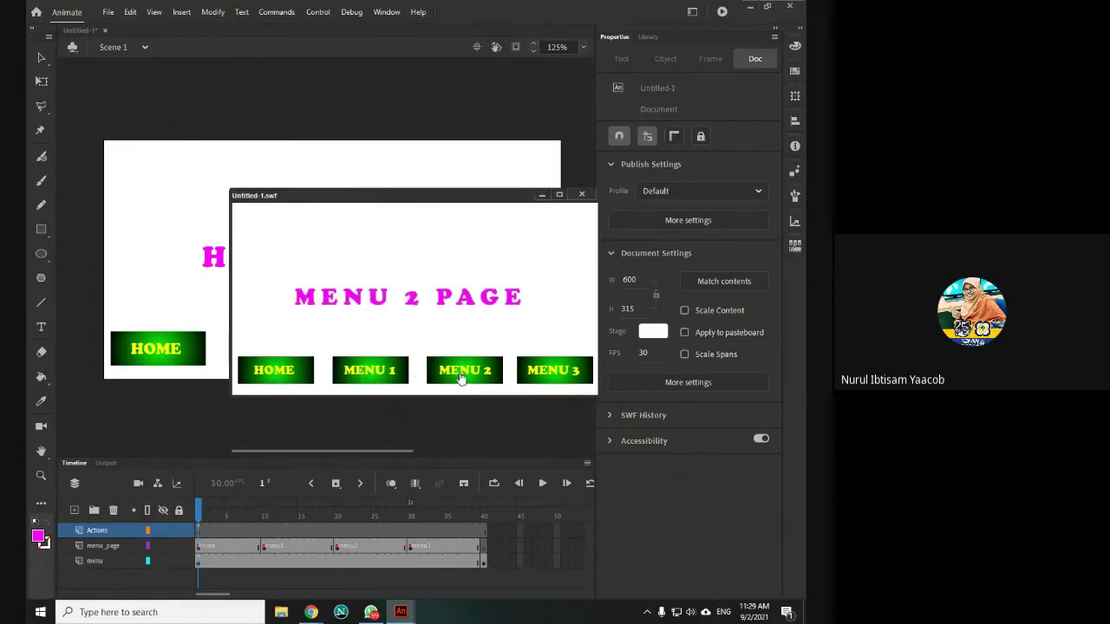
left_click(552, 373)
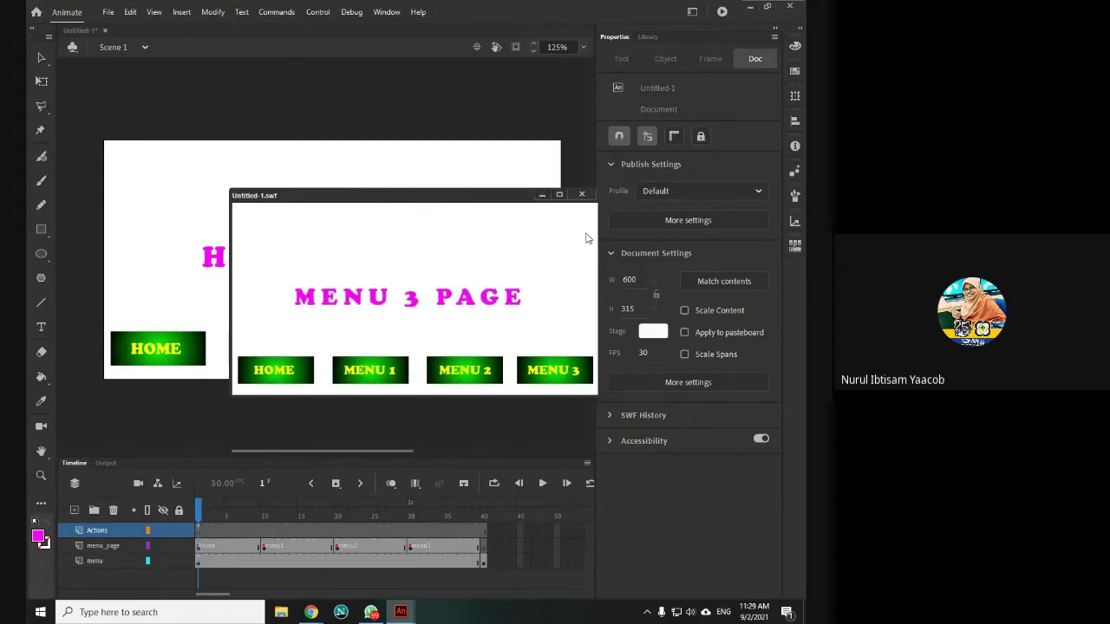